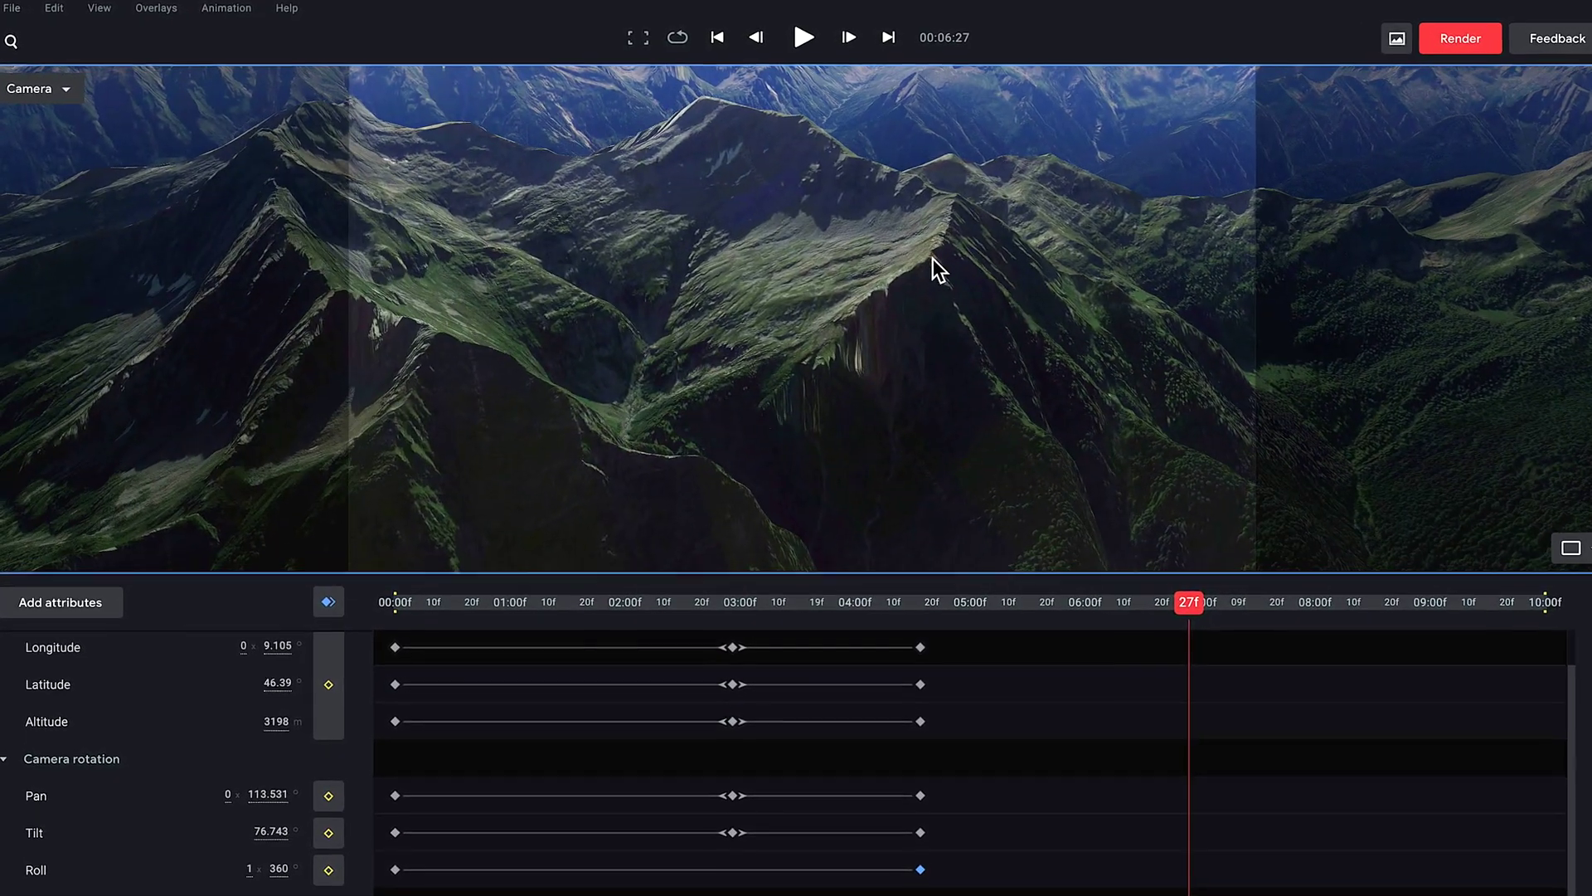
Step: Orbit the camera closer to the ridge, keyframe all camera attributes at 06:27, and scrub back
left_click_drag(933, 259, 927, 325)
left_click(320, 629)
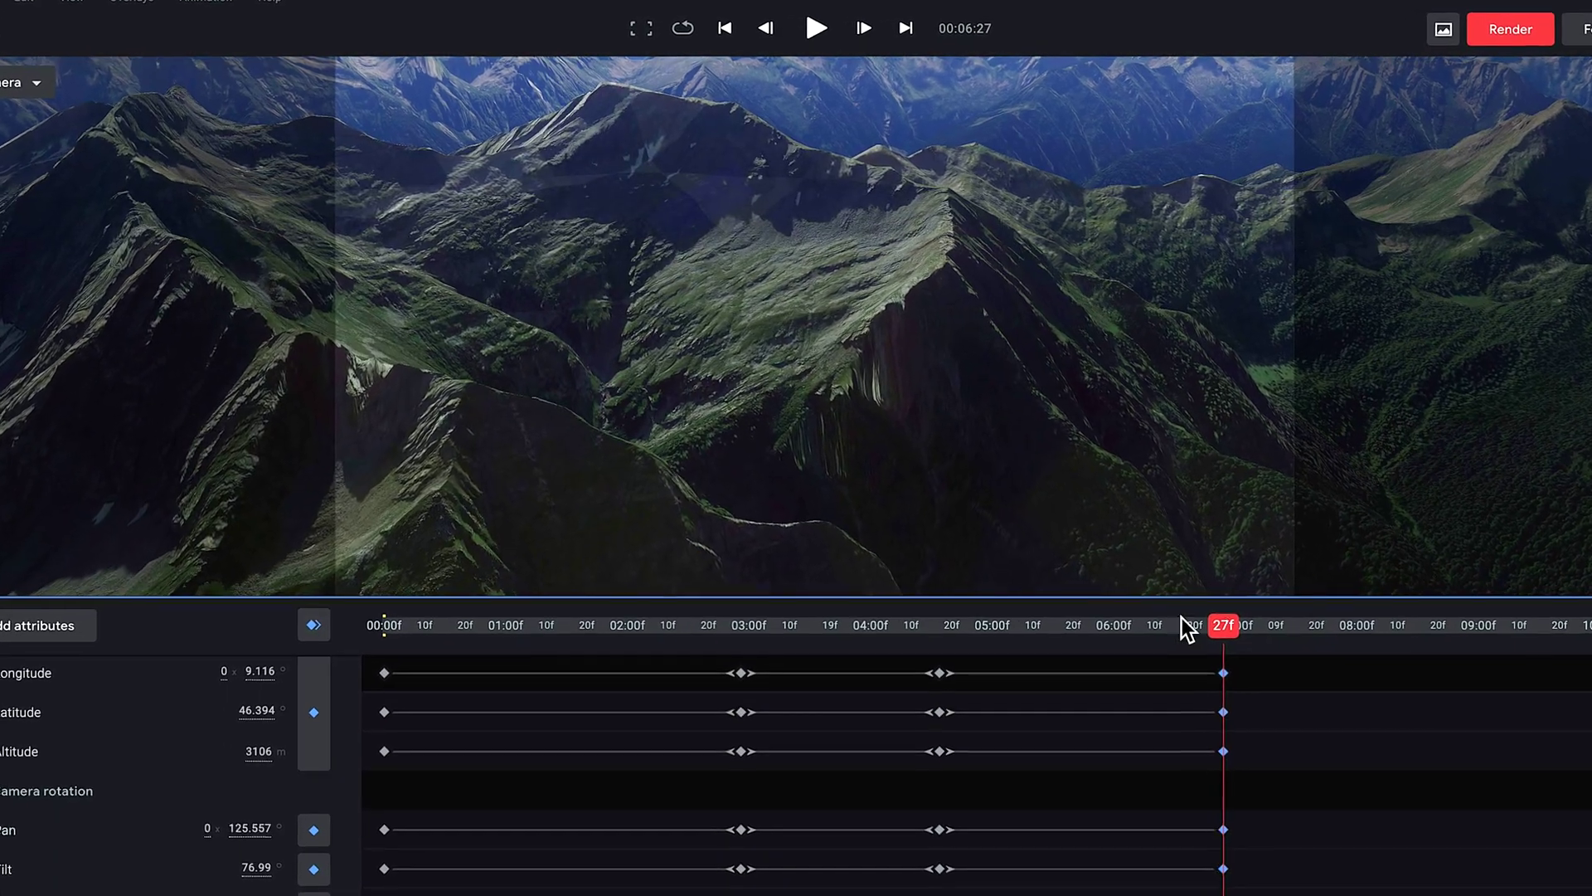
left_click_drag(1182, 619, 906, 660)
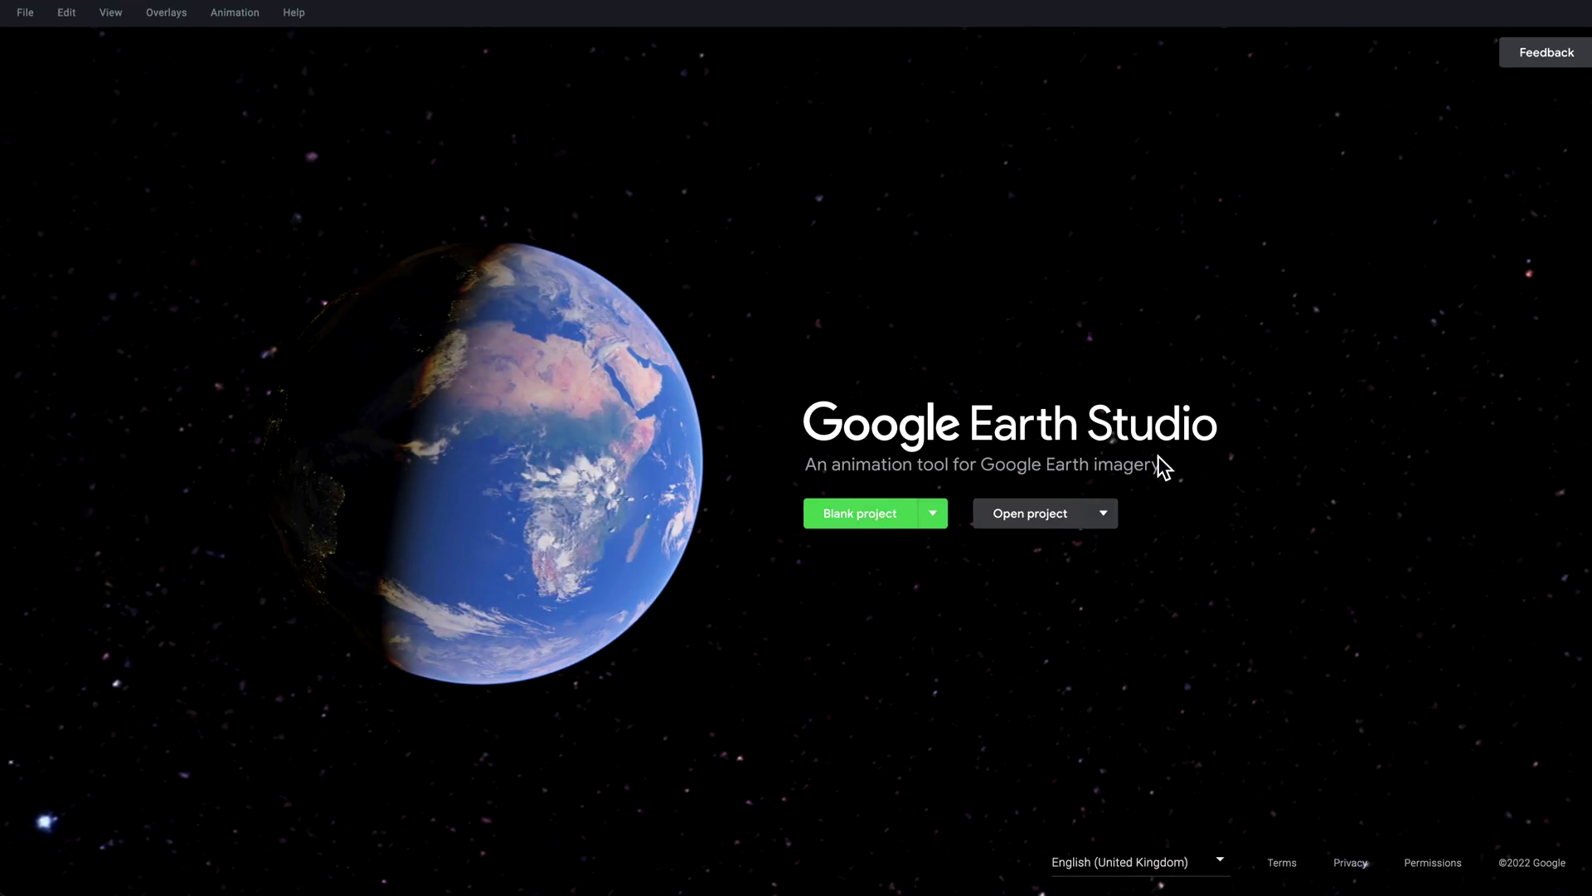
Step: Create a blank Earth project named 'Map' at 3840×2160, 00:10:00 timecode duration, 30 fps
left_click(872, 529)
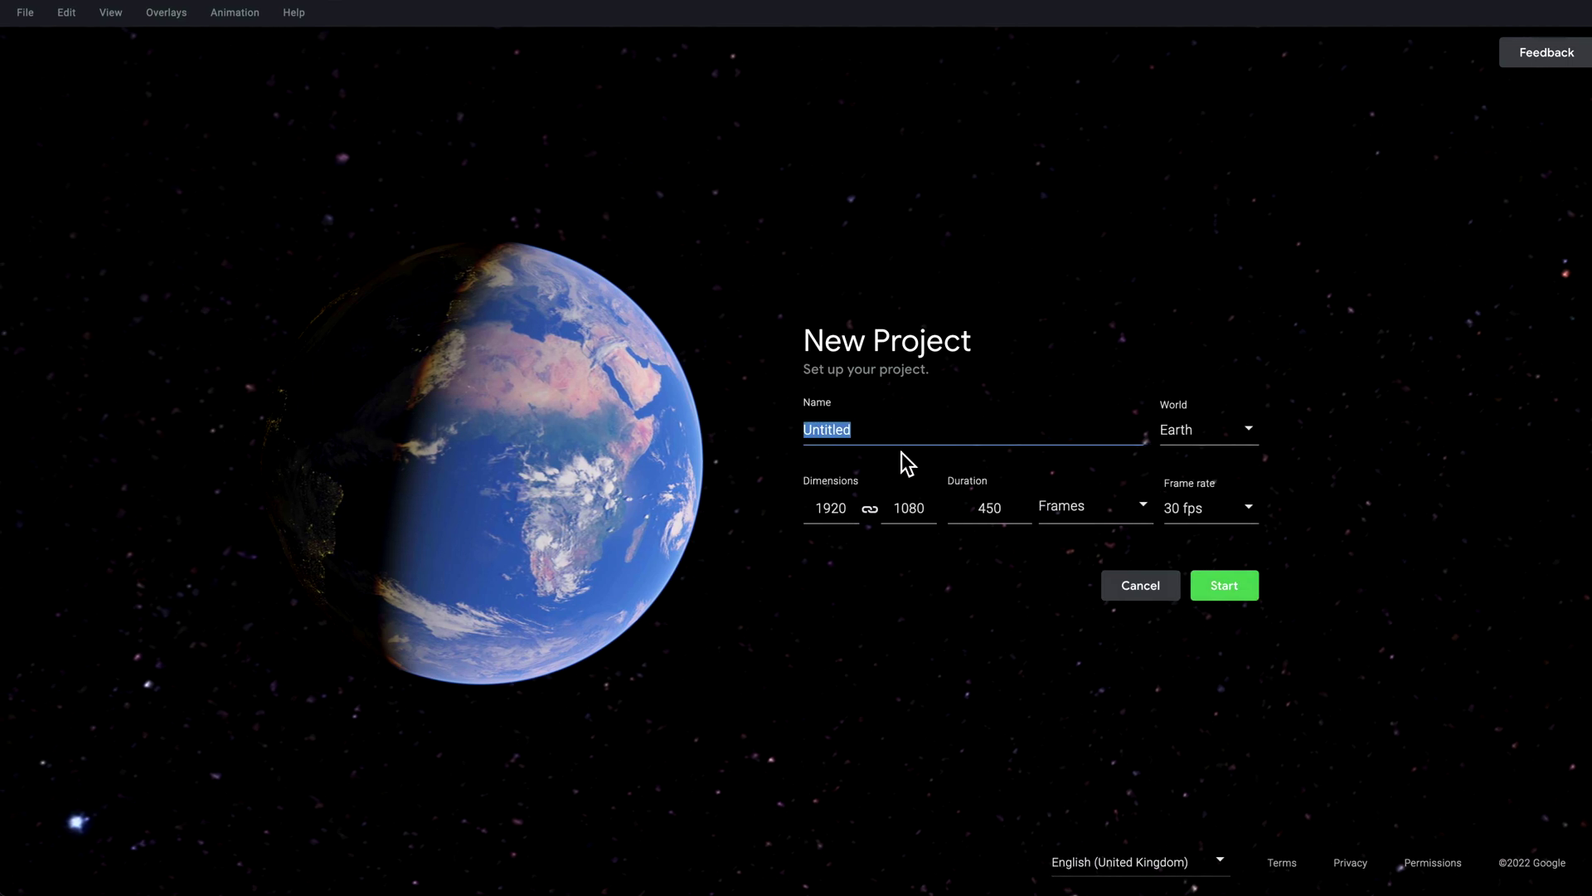
type("Map")
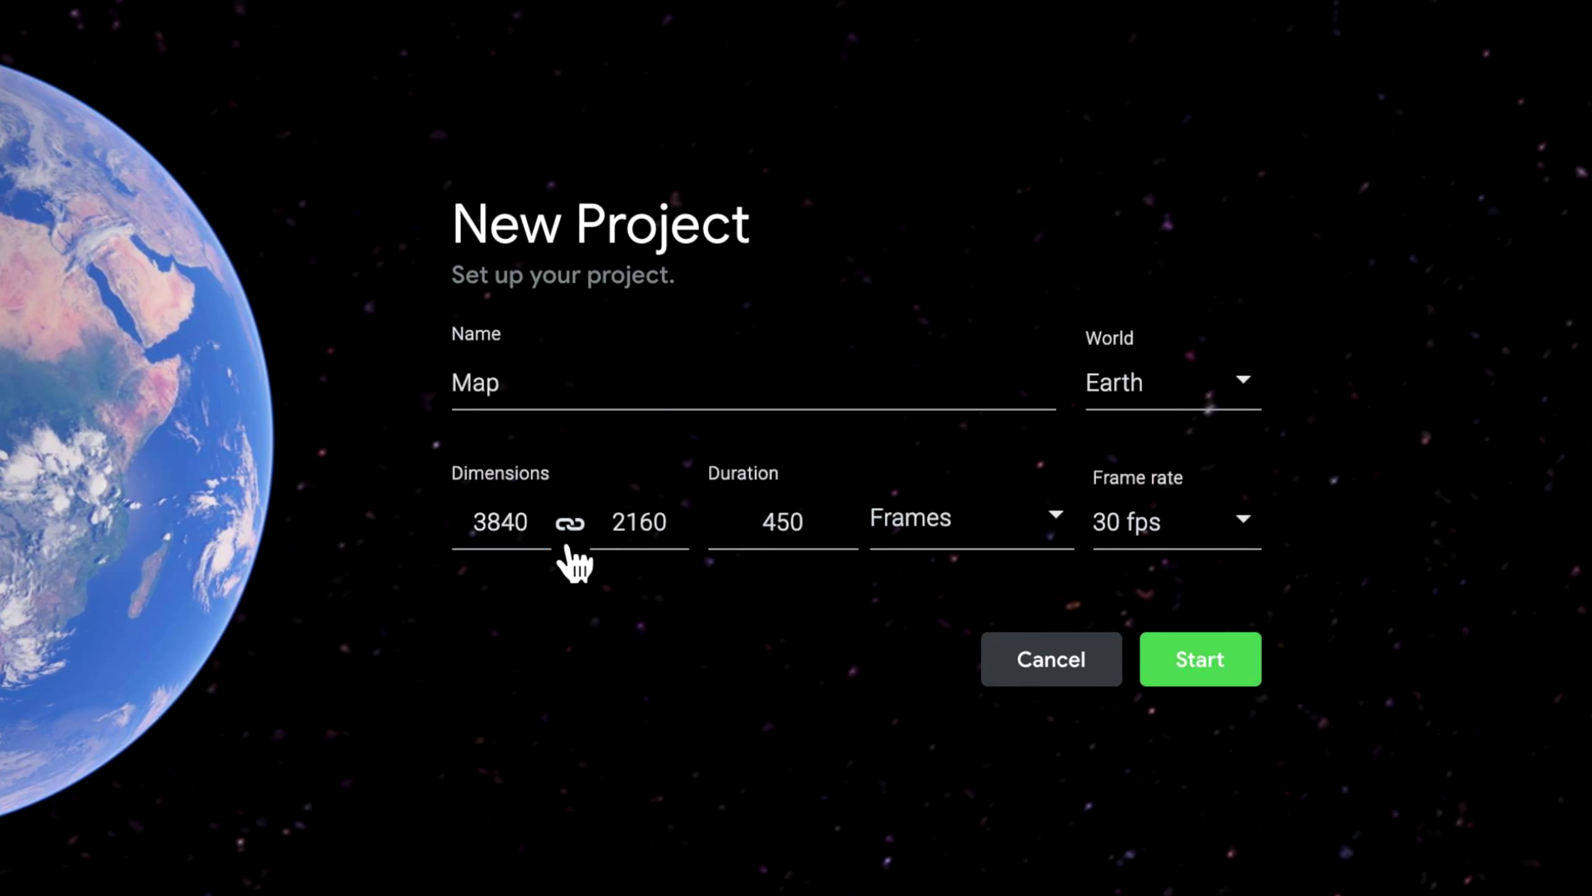
left_click(1028, 549)
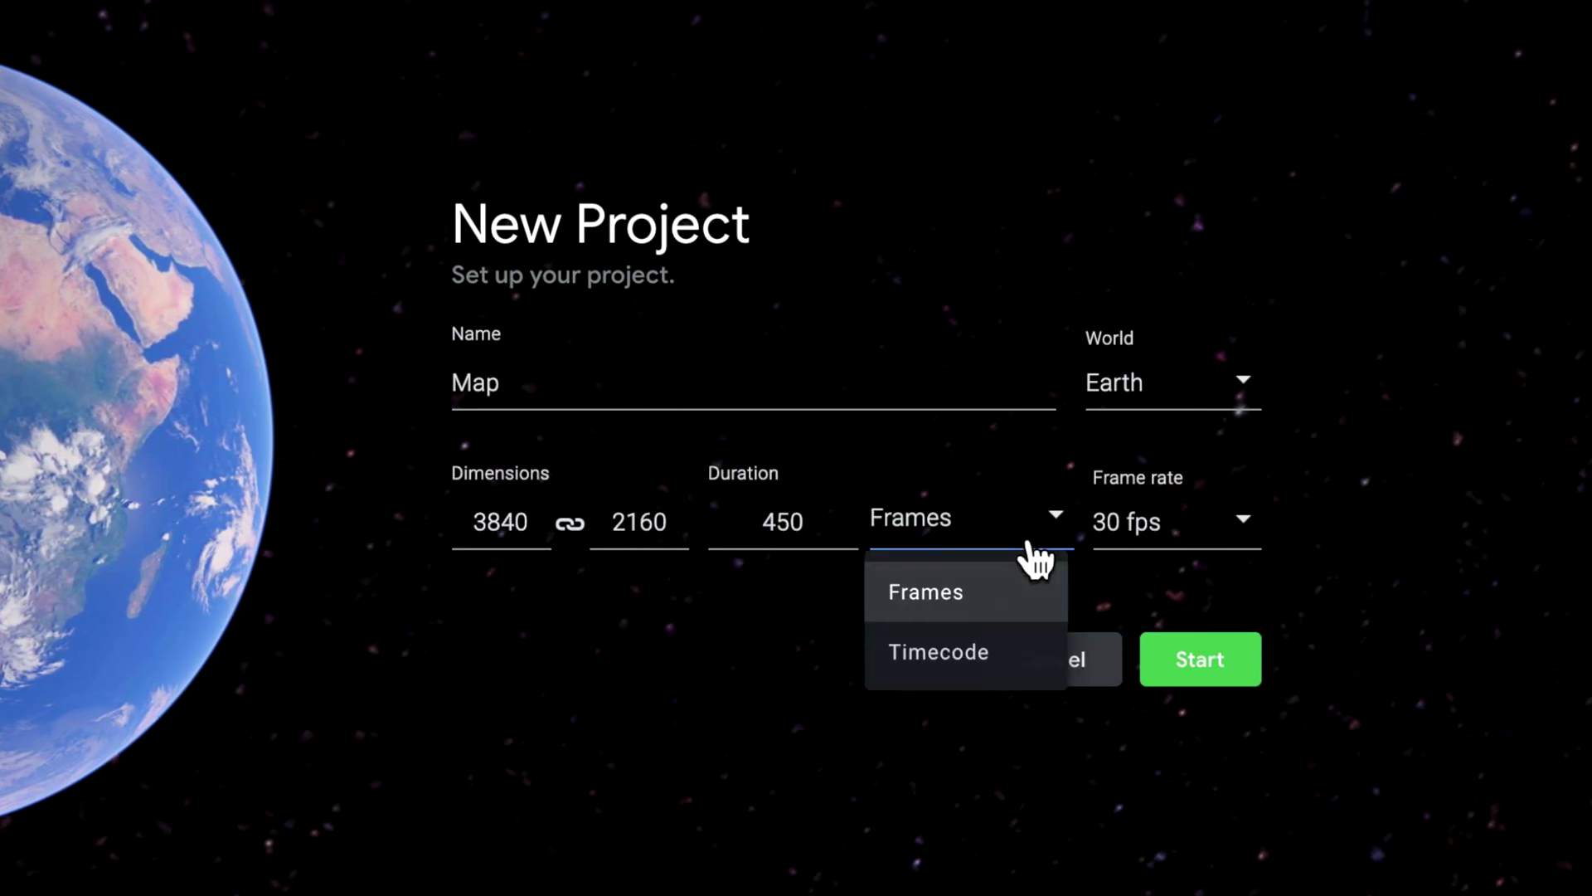
left_click(971, 661)
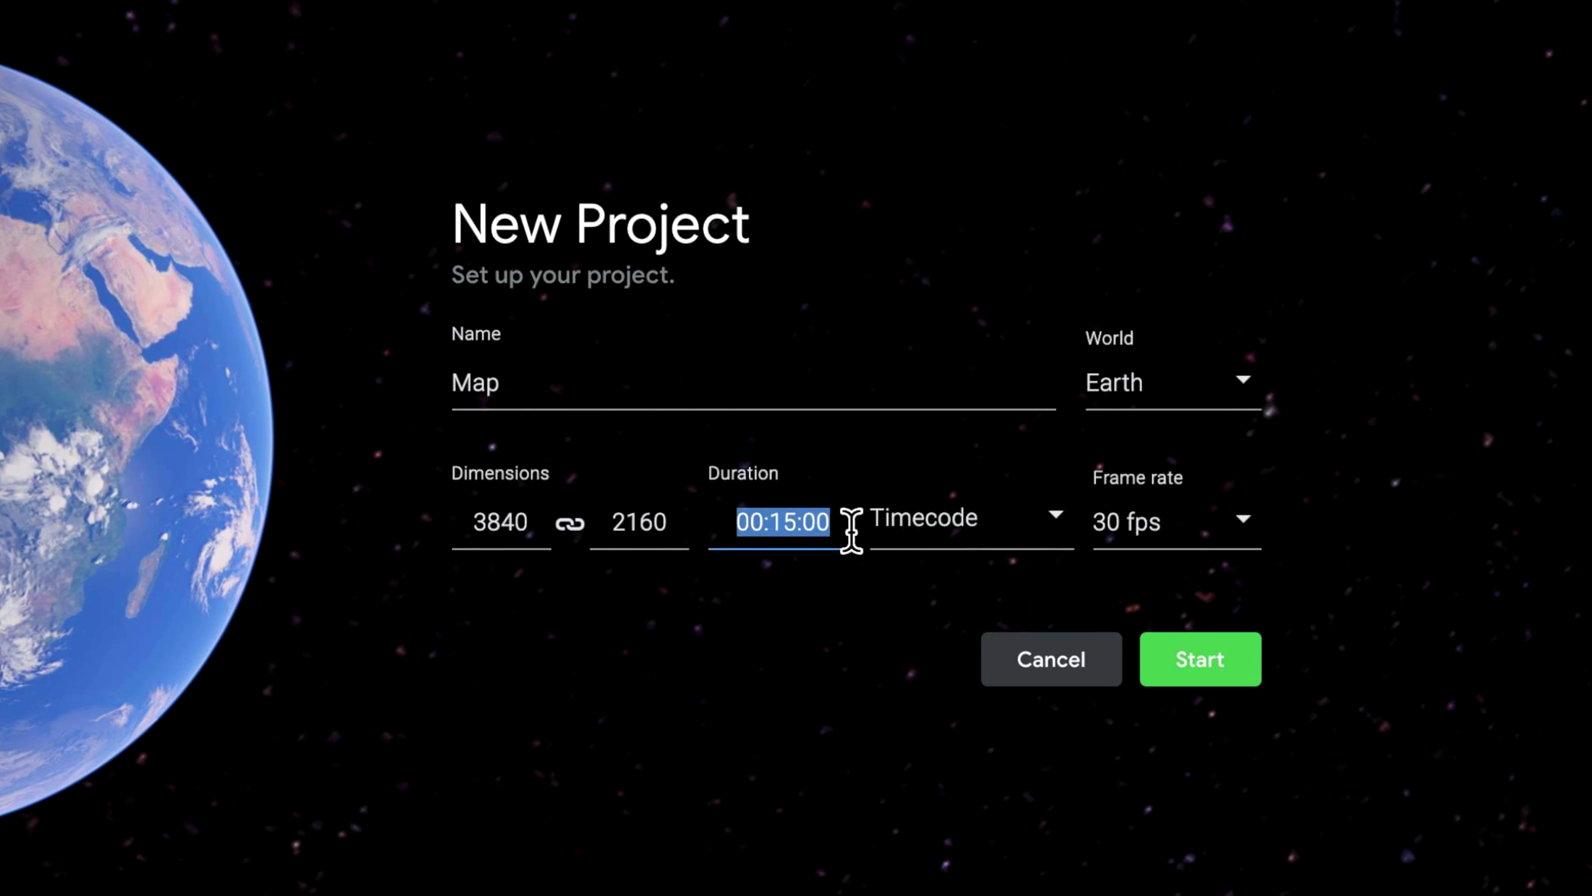
type("0:10")
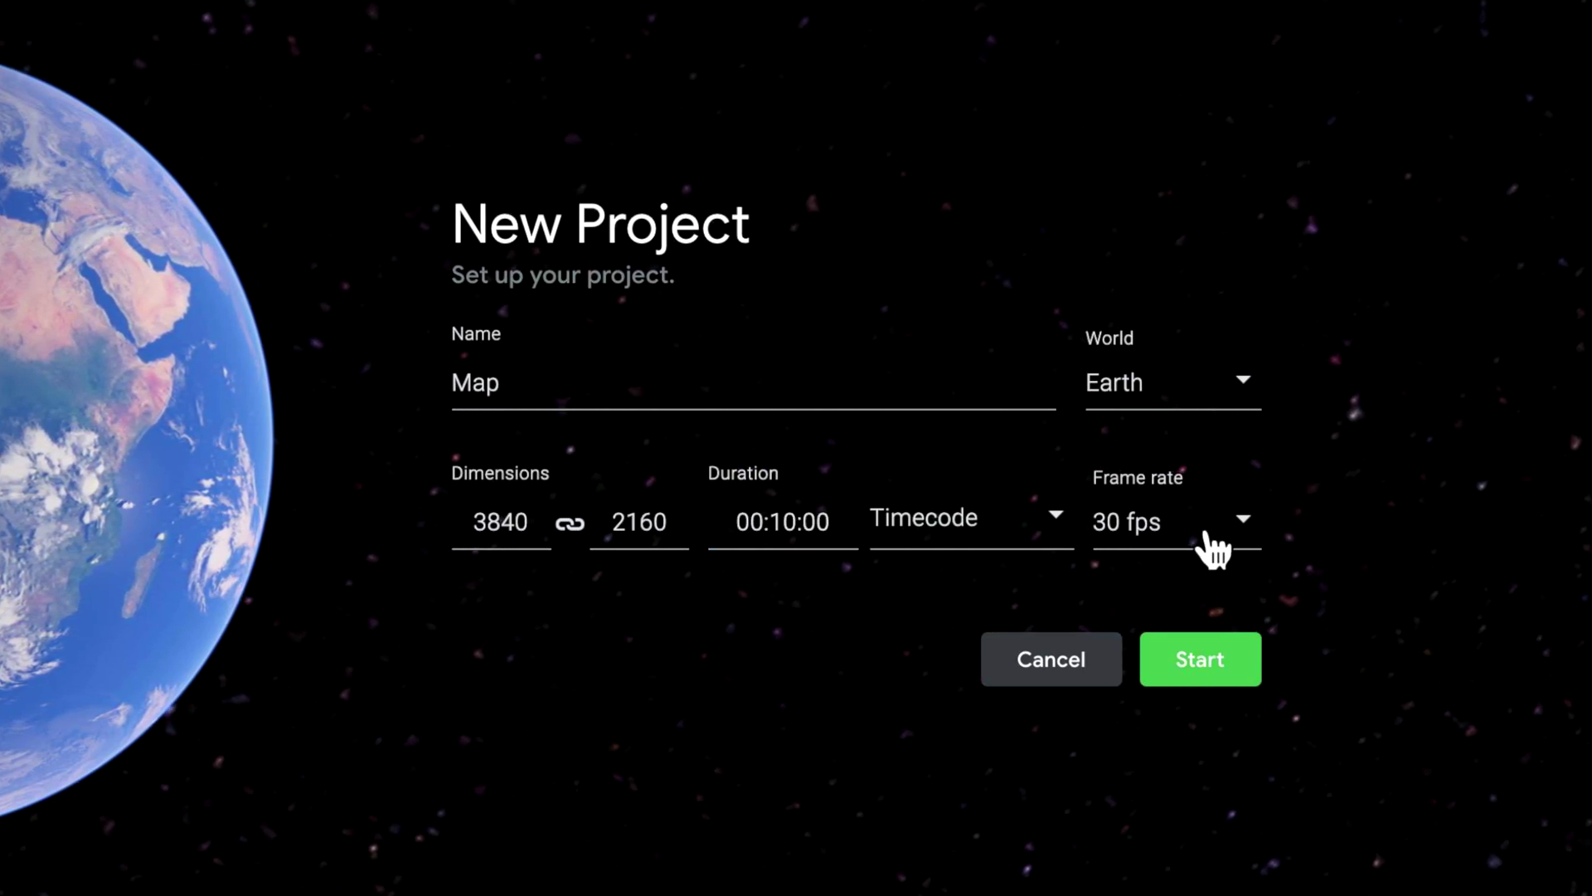
left_click(1243, 387)
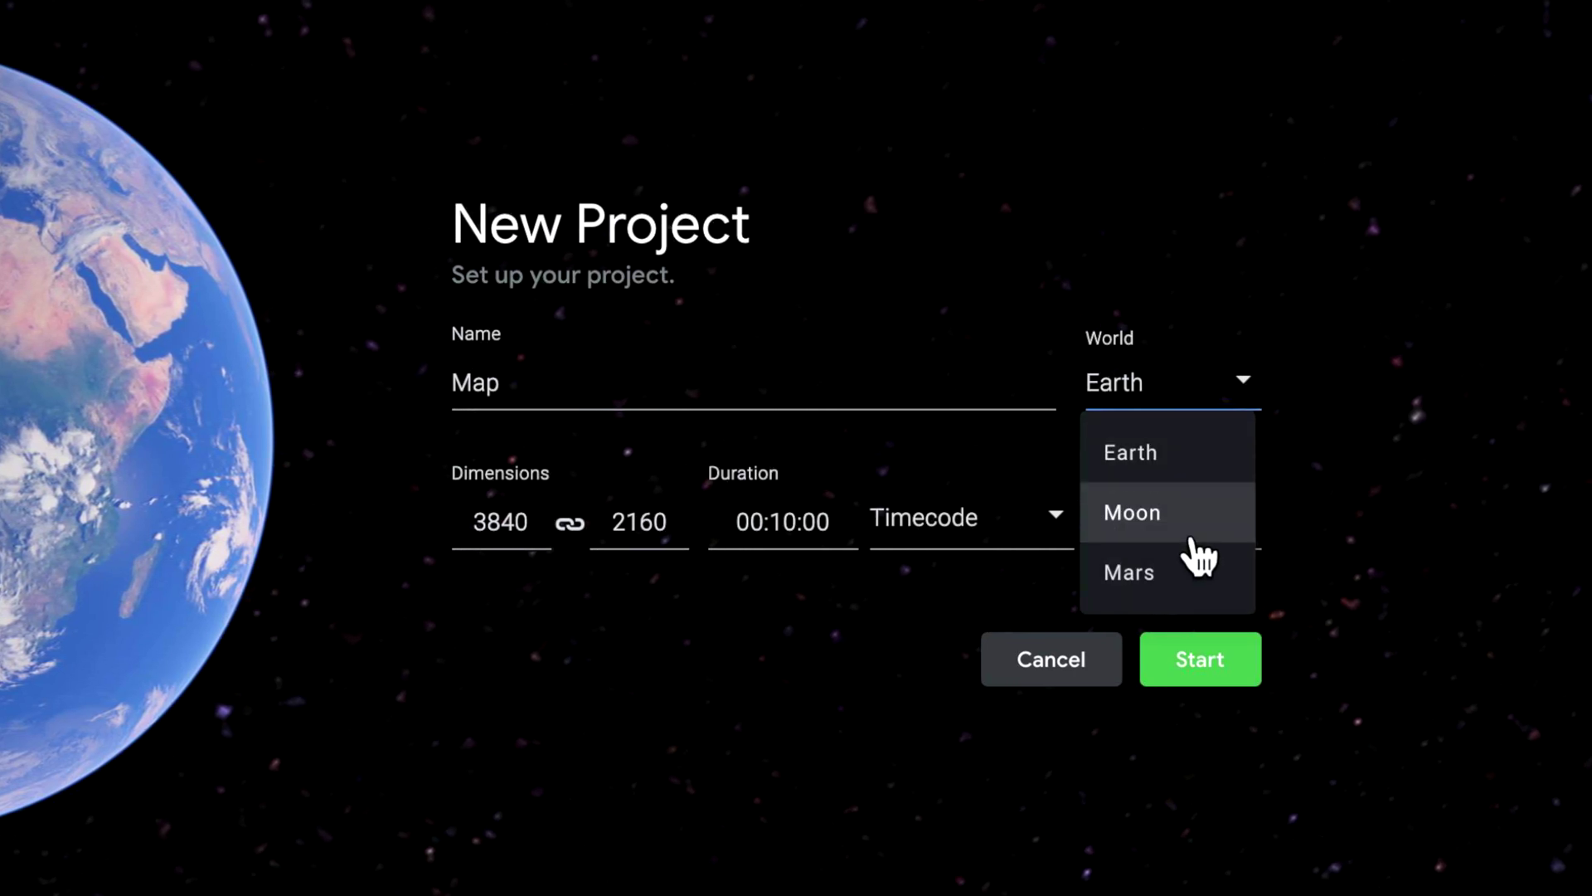
left_click(1190, 448)
left_click(1220, 676)
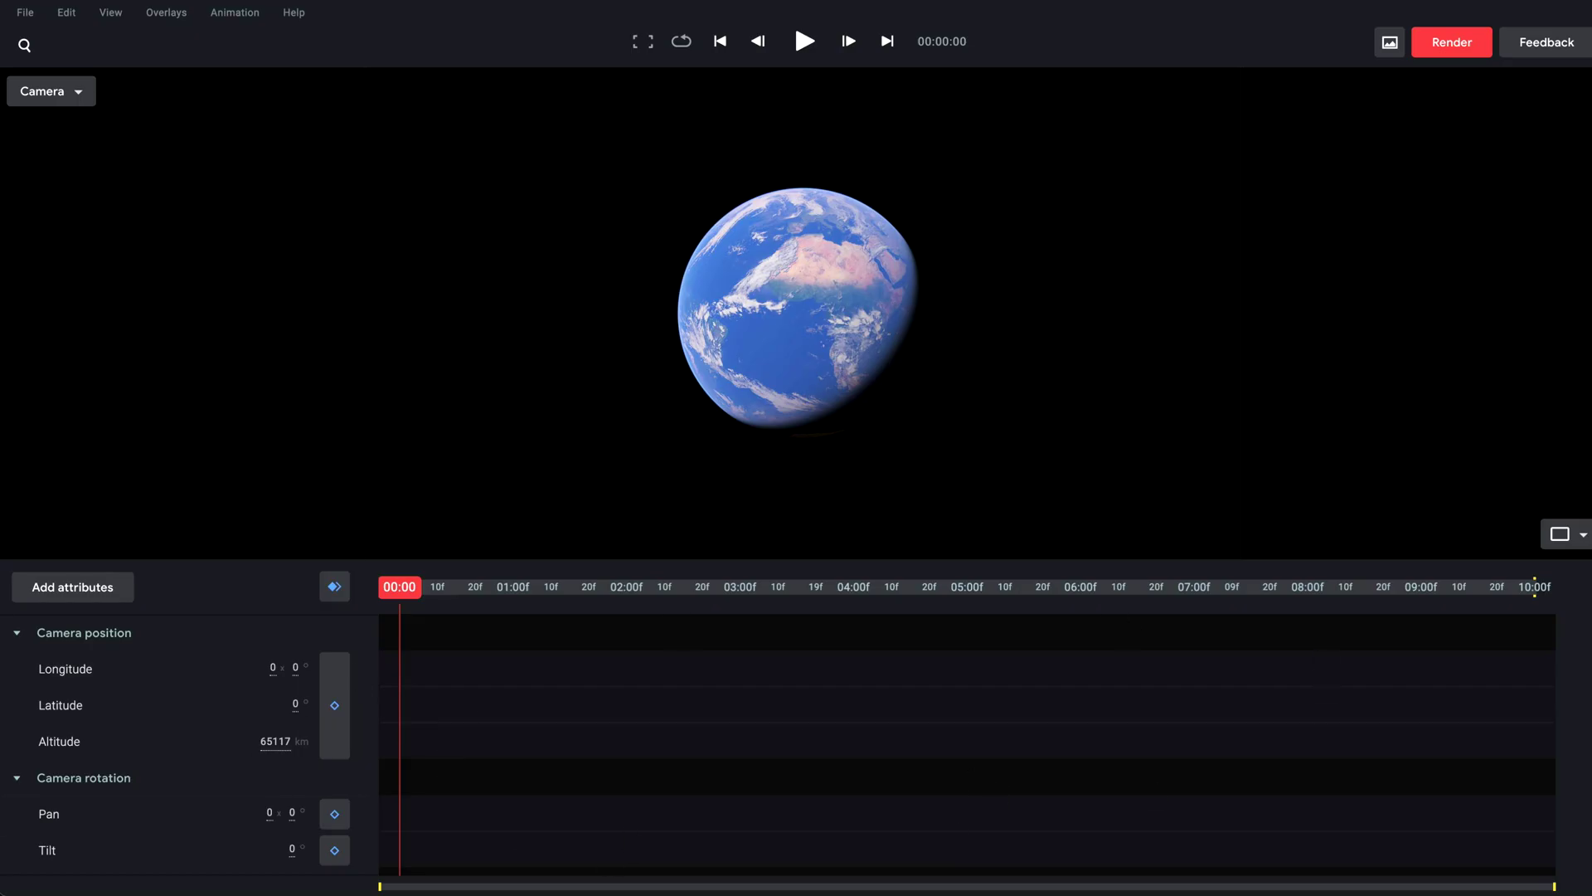
left_click(25, 13)
mouse_move(48, 52)
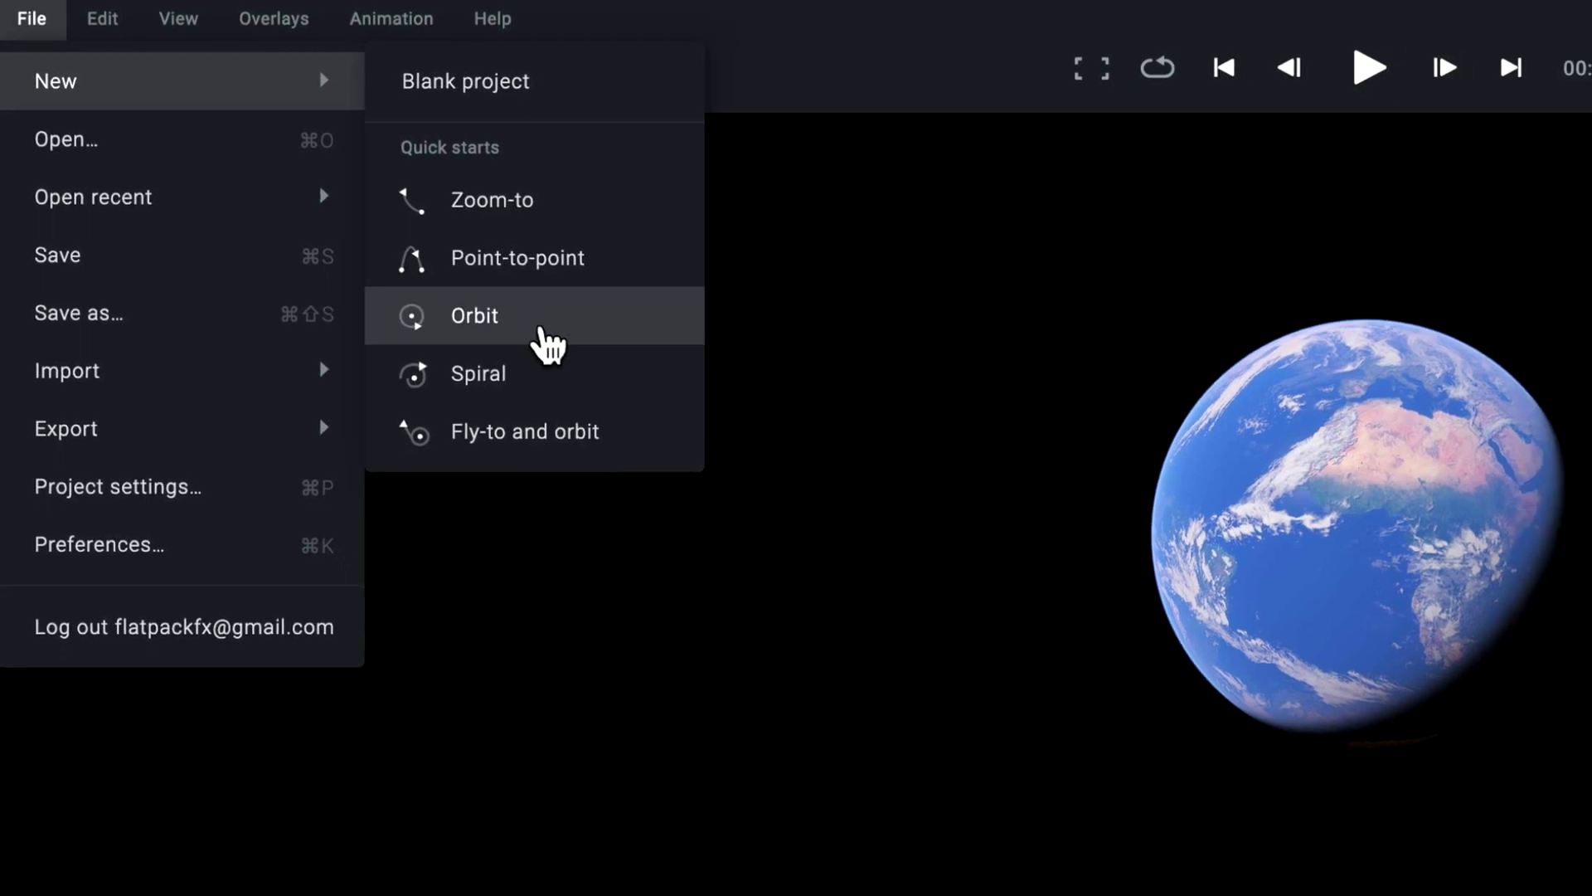
left_click(572, 336)
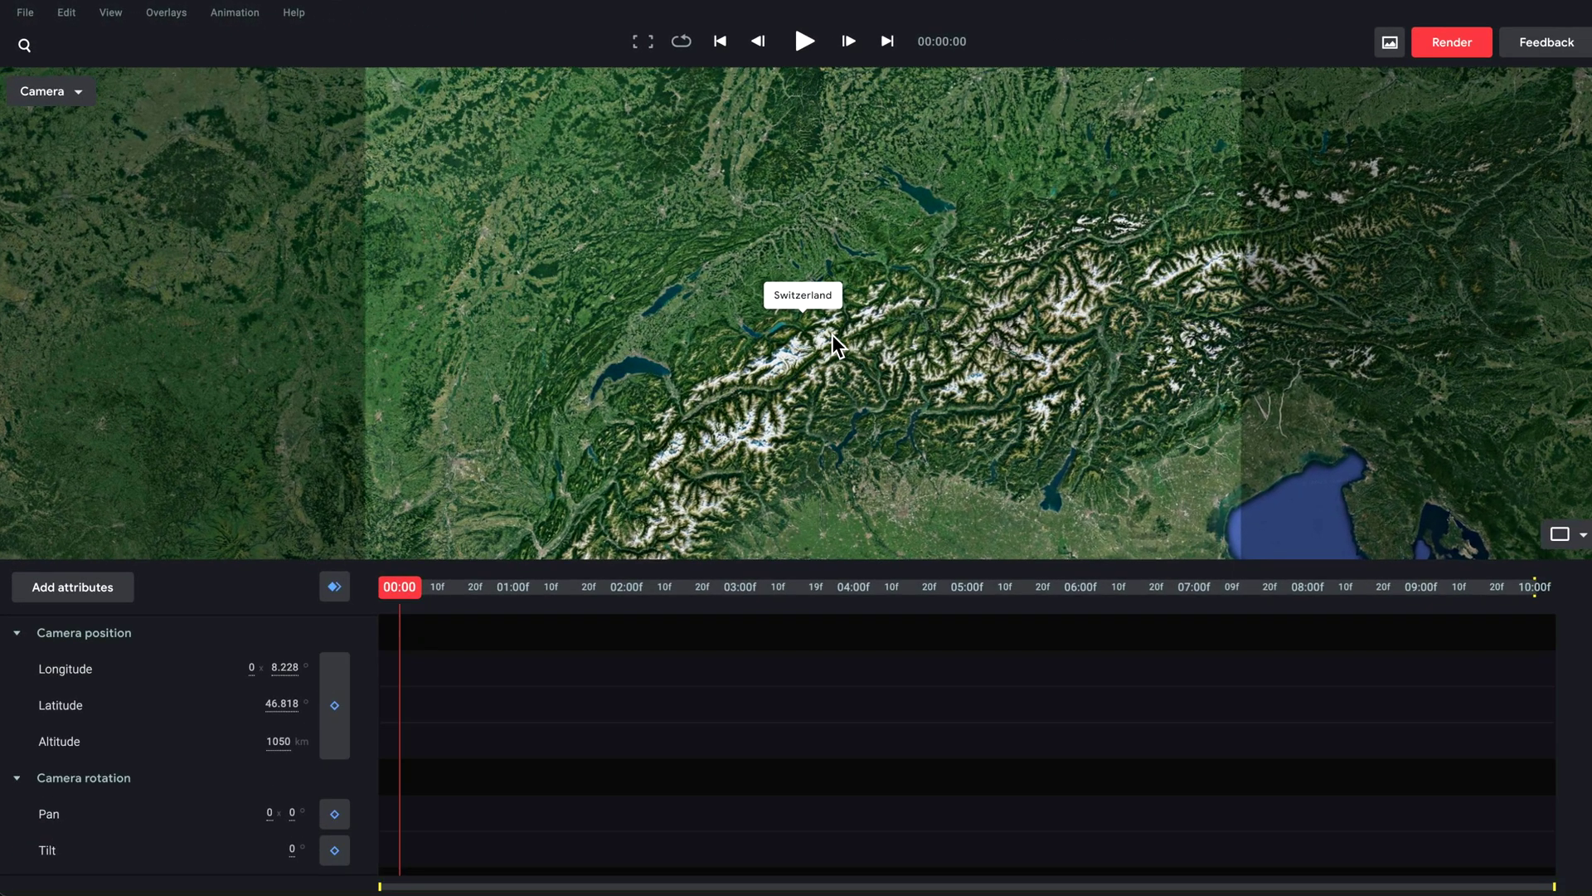
Step: Zoom and pan over the Swiss Alps near Lake Como, descending to about 4664 m altitude
scroll(821, 348, "down", 3)
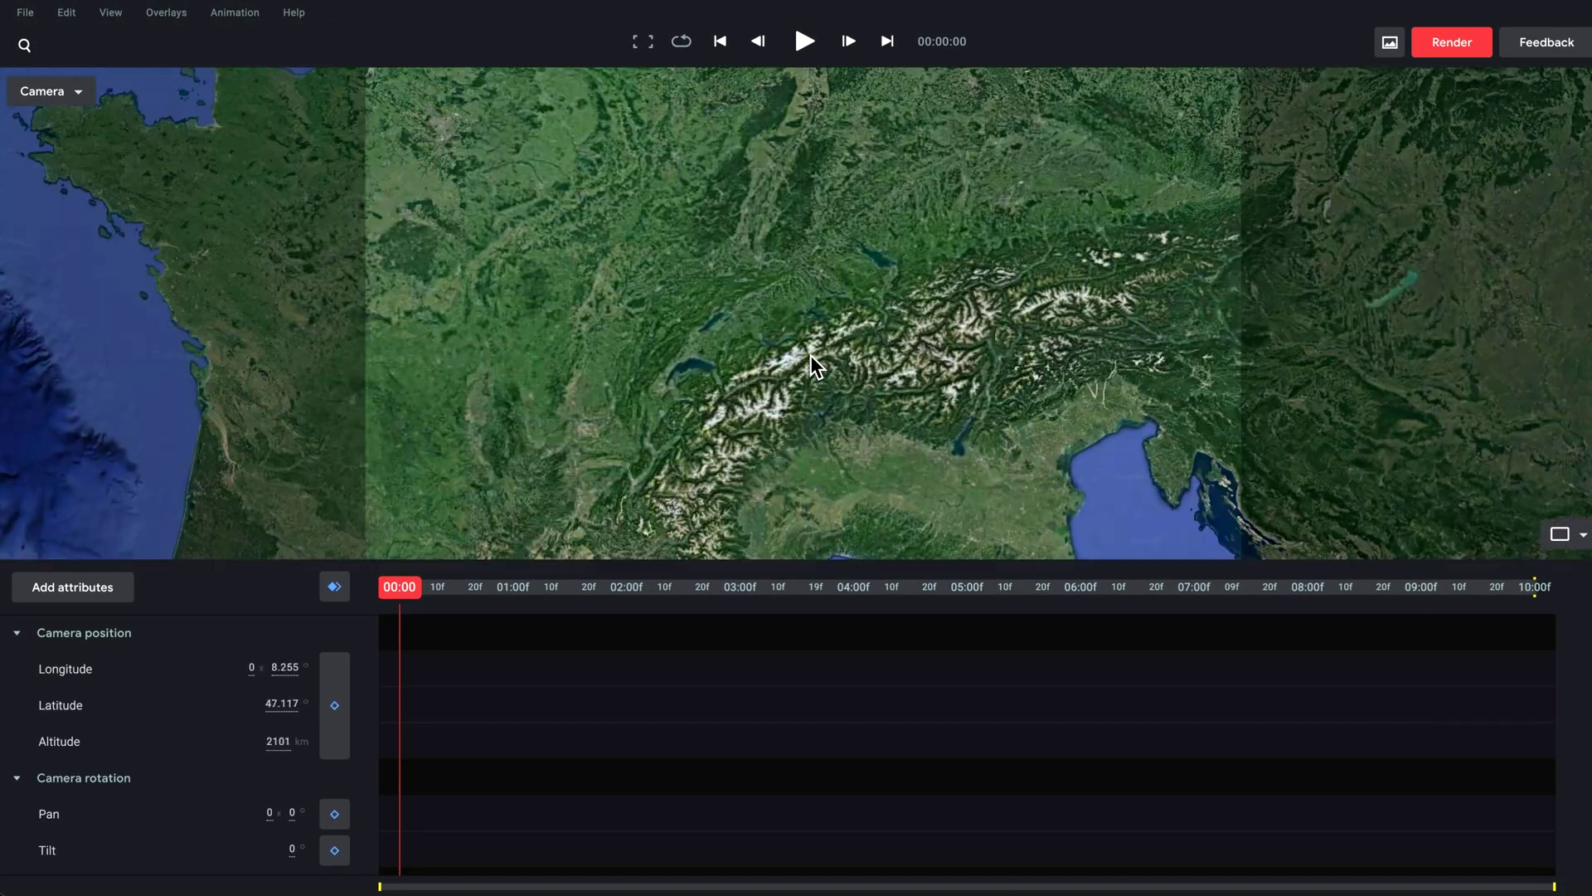
scroll(809, 355, "up", 8)
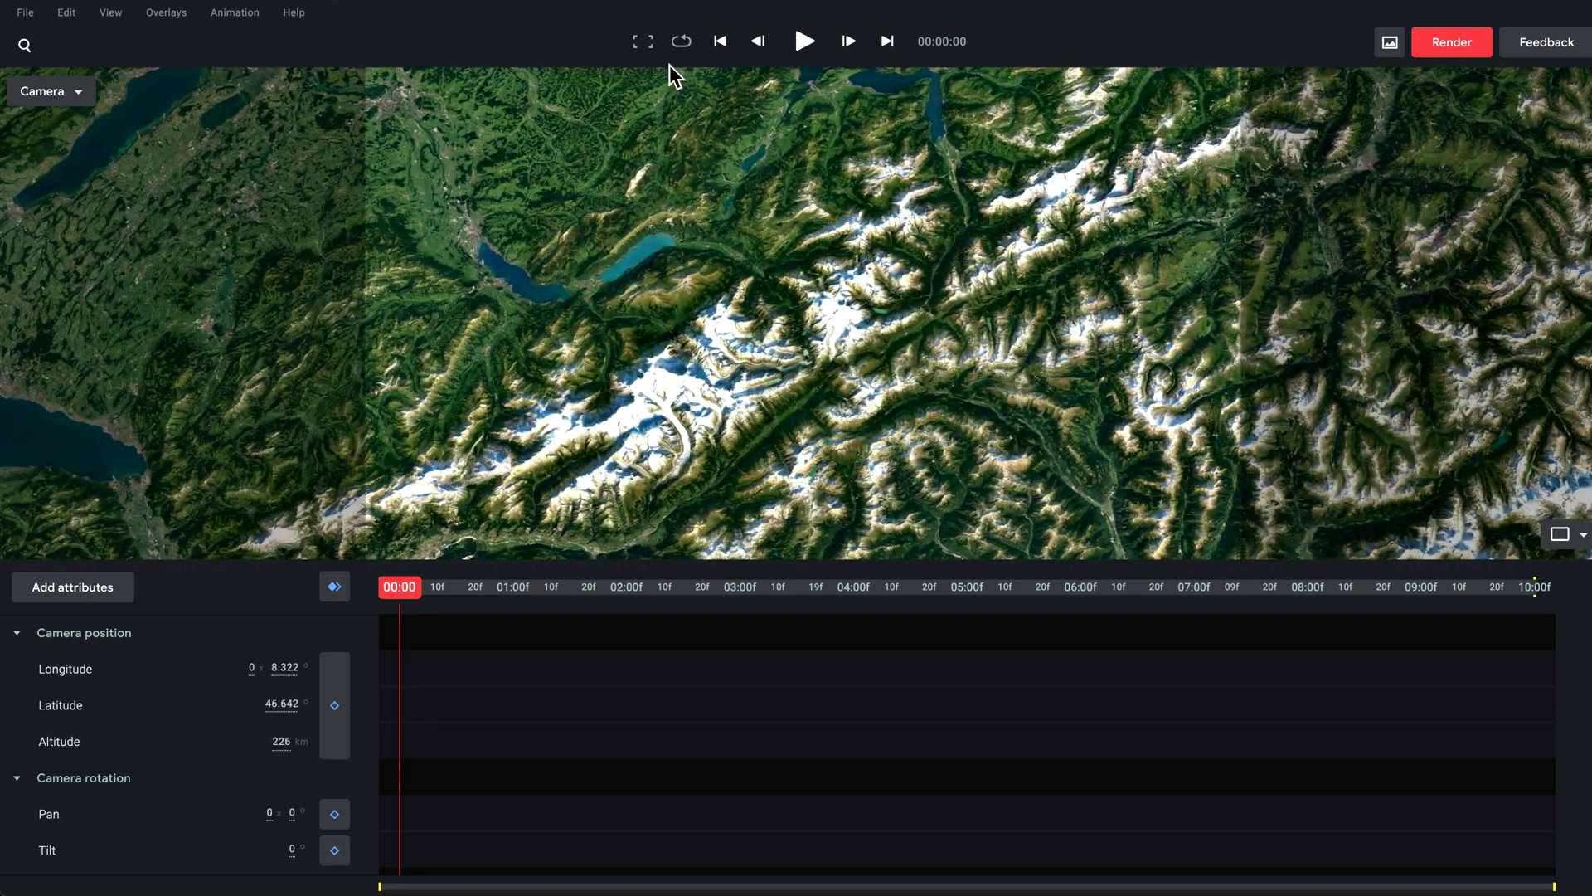
scroll(619, 128, "down", 5)
scroll(709, 272, "up", 4)
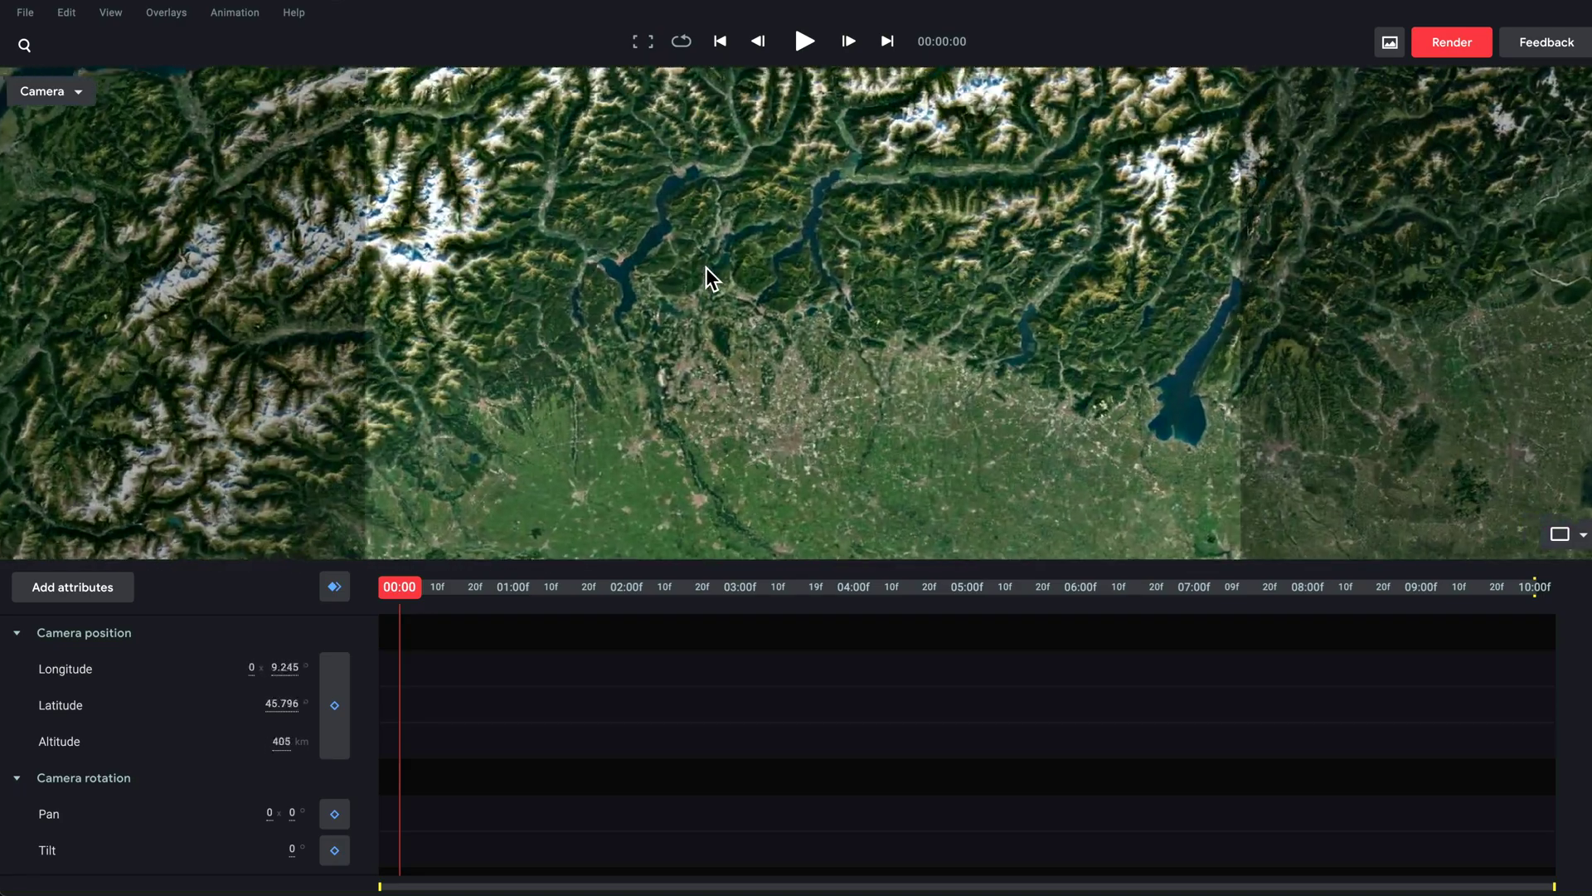
scroll(706, 273, "up", 4)
scroll(697, 278, "down", 3)
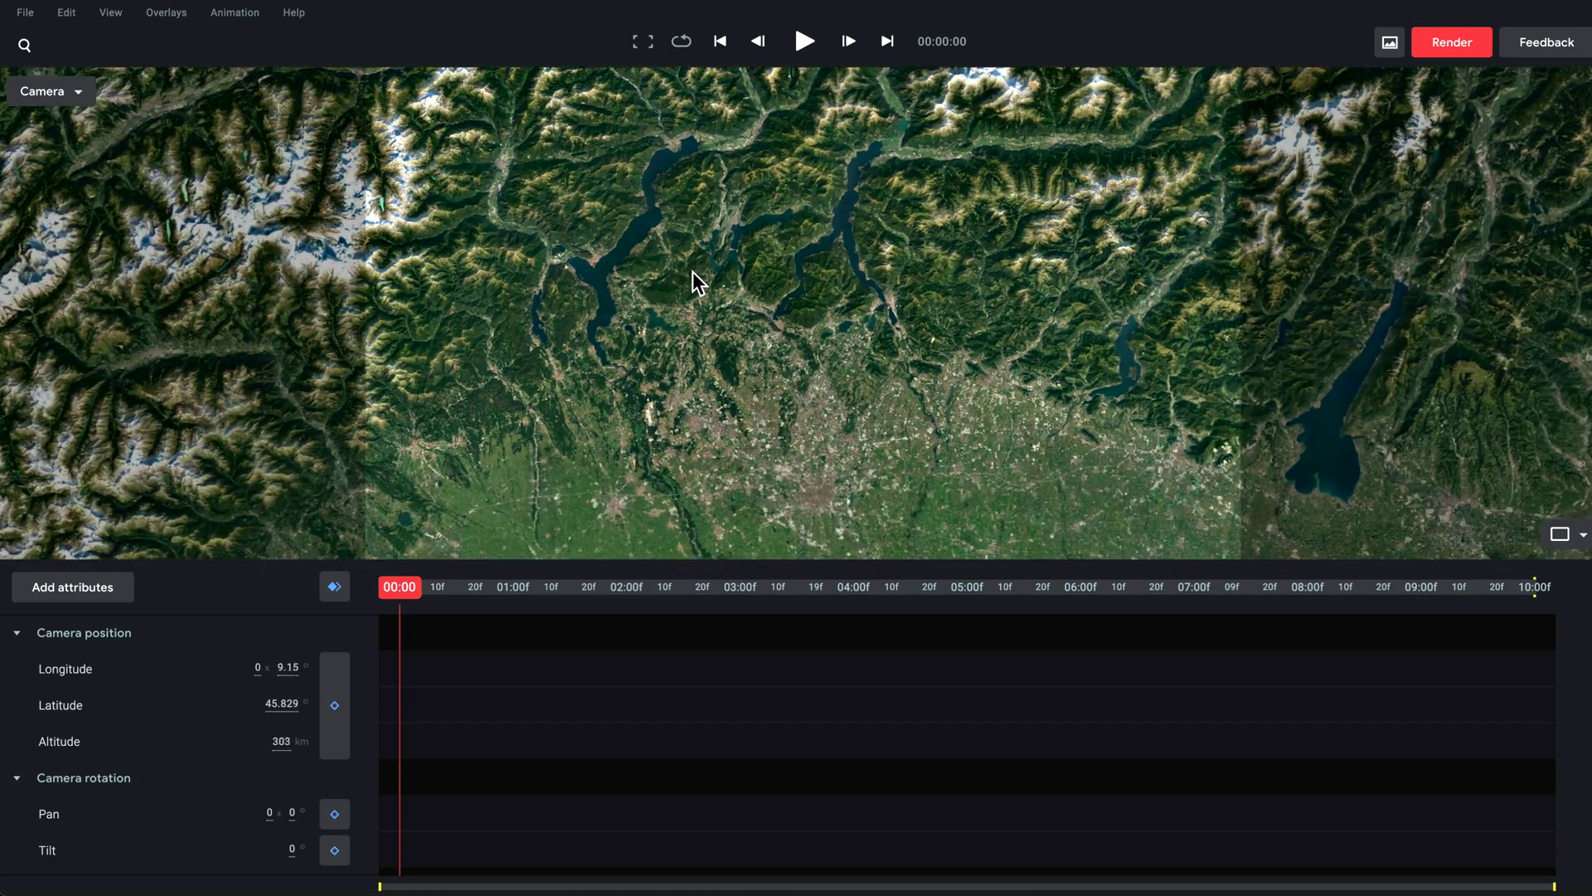
left_click_drag(695, 275, 713, 246)
scroll(690, 270, "up", 5)
scroll(713, 245, "down", 5)
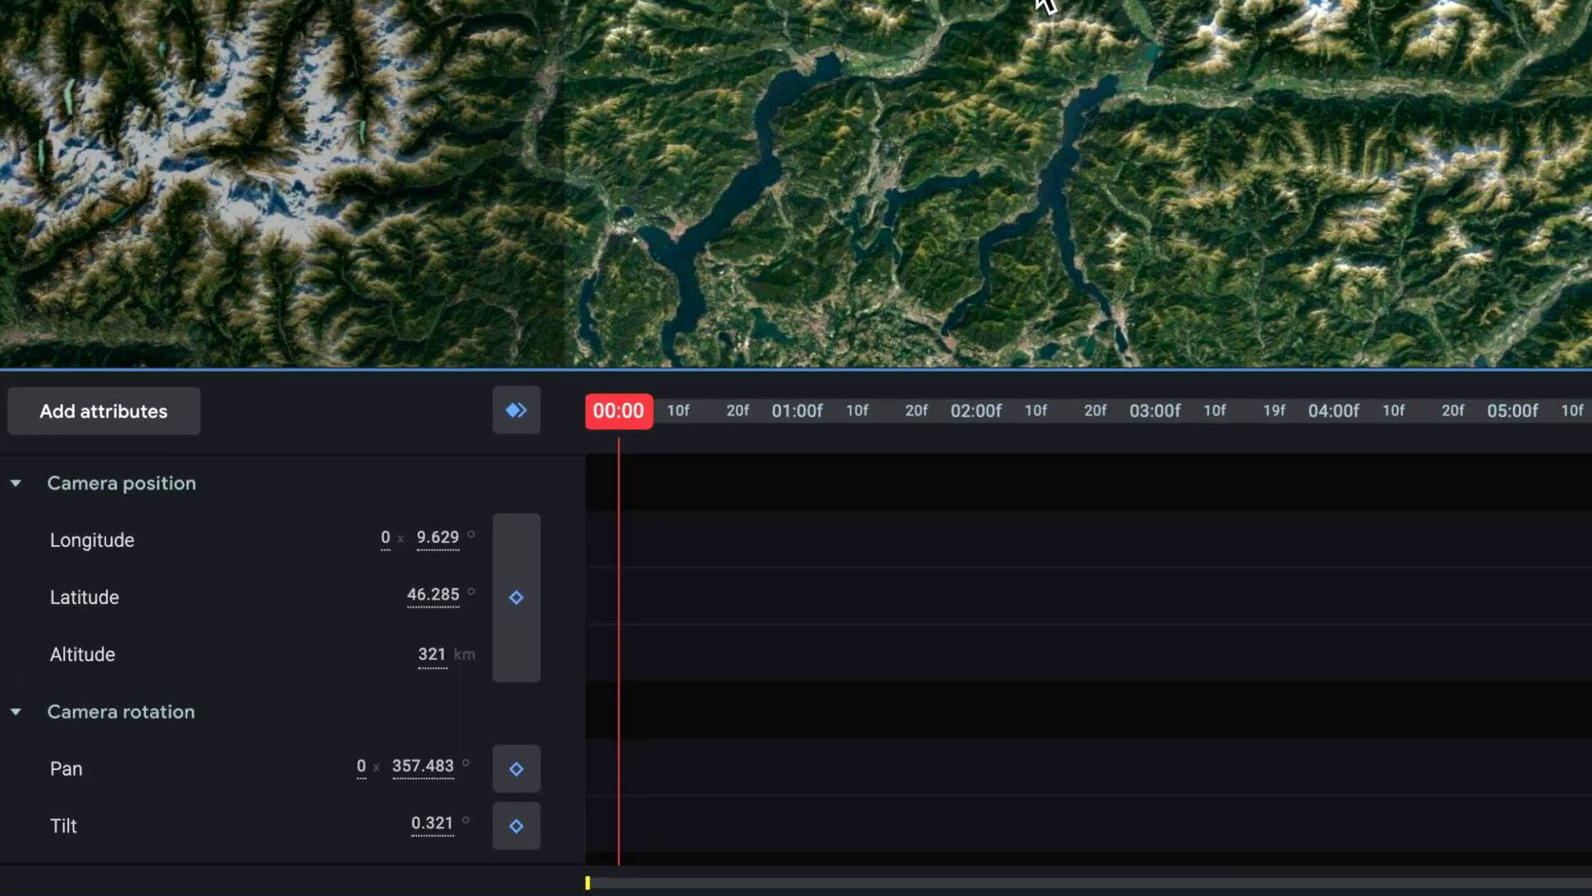
scroll(719, 220, "up", 10)
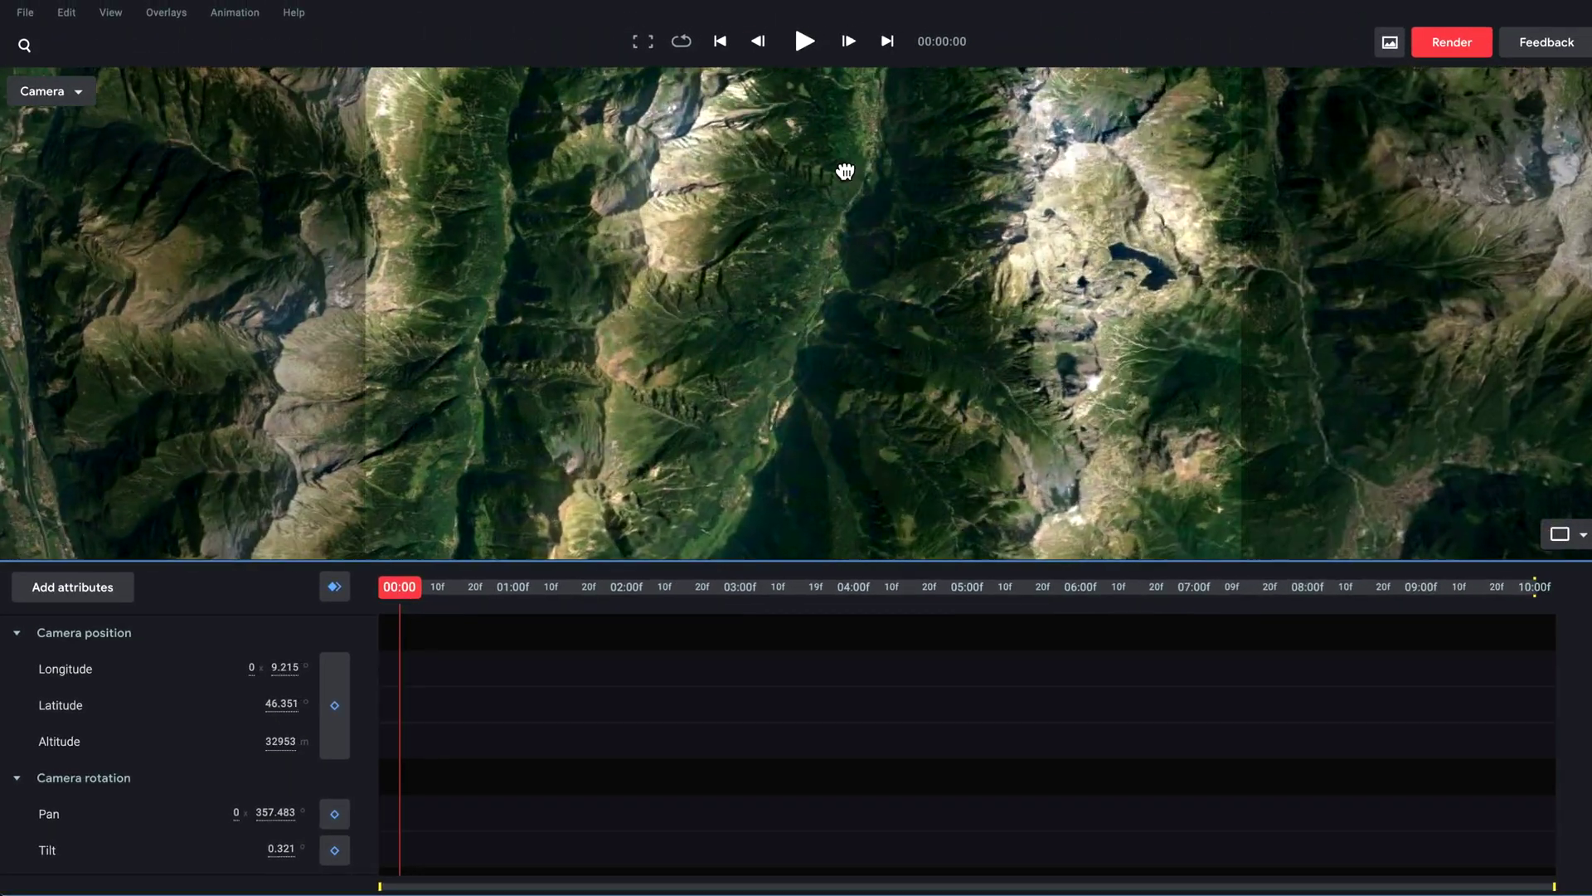
scroll(845, 171, "up", 8)
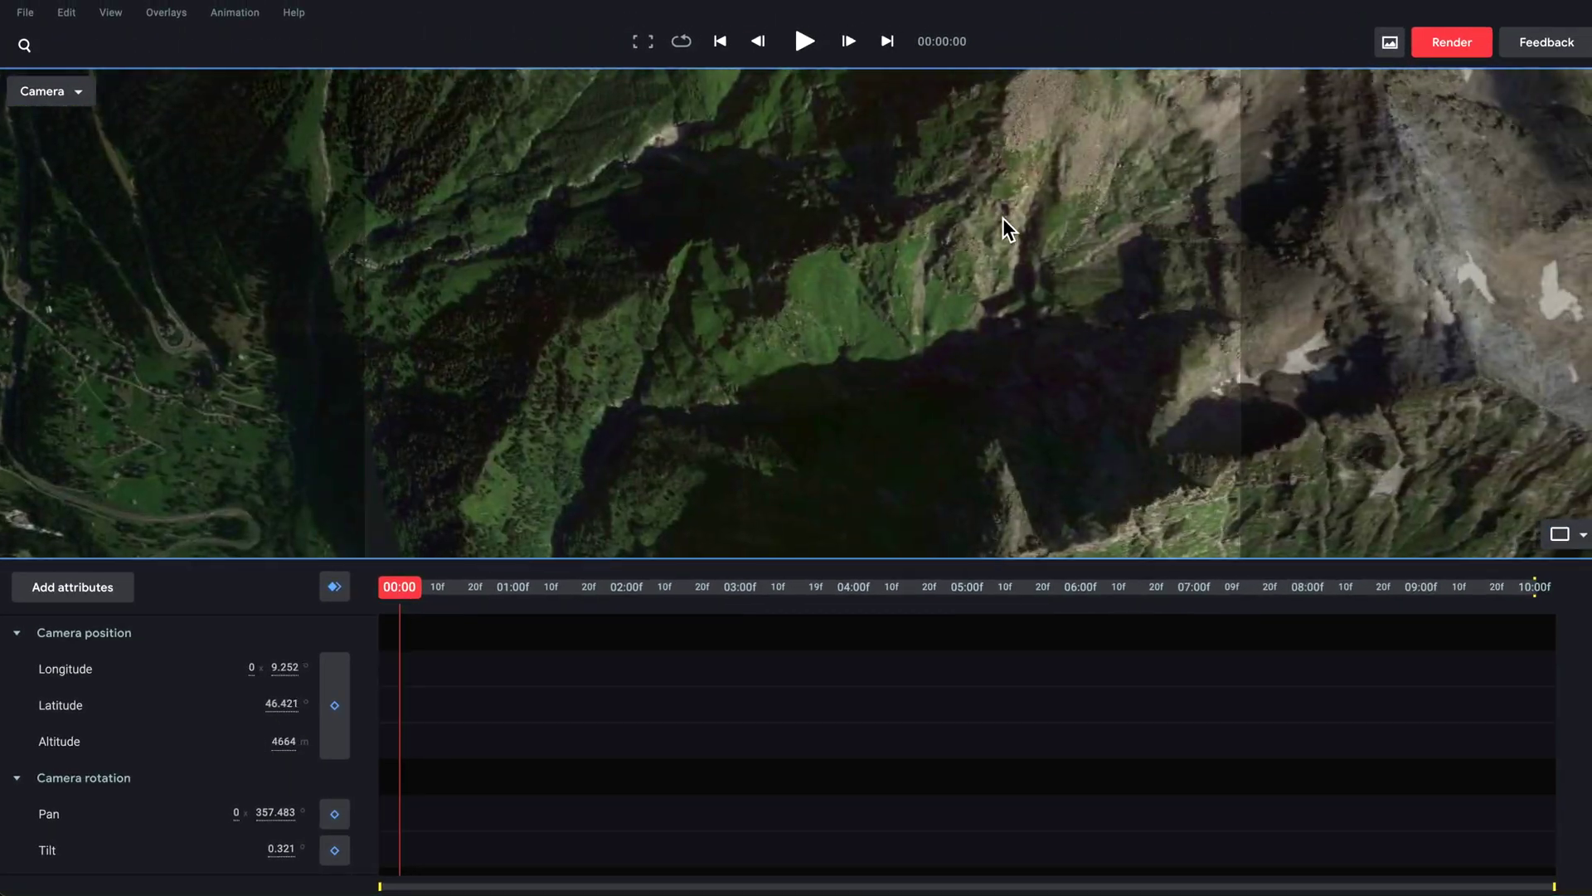
Step: Keyframe the camera over the Alps at 00:00, then at 03:00 with a new position and tilt
left_click_drag(1003, 220, 409, 331)
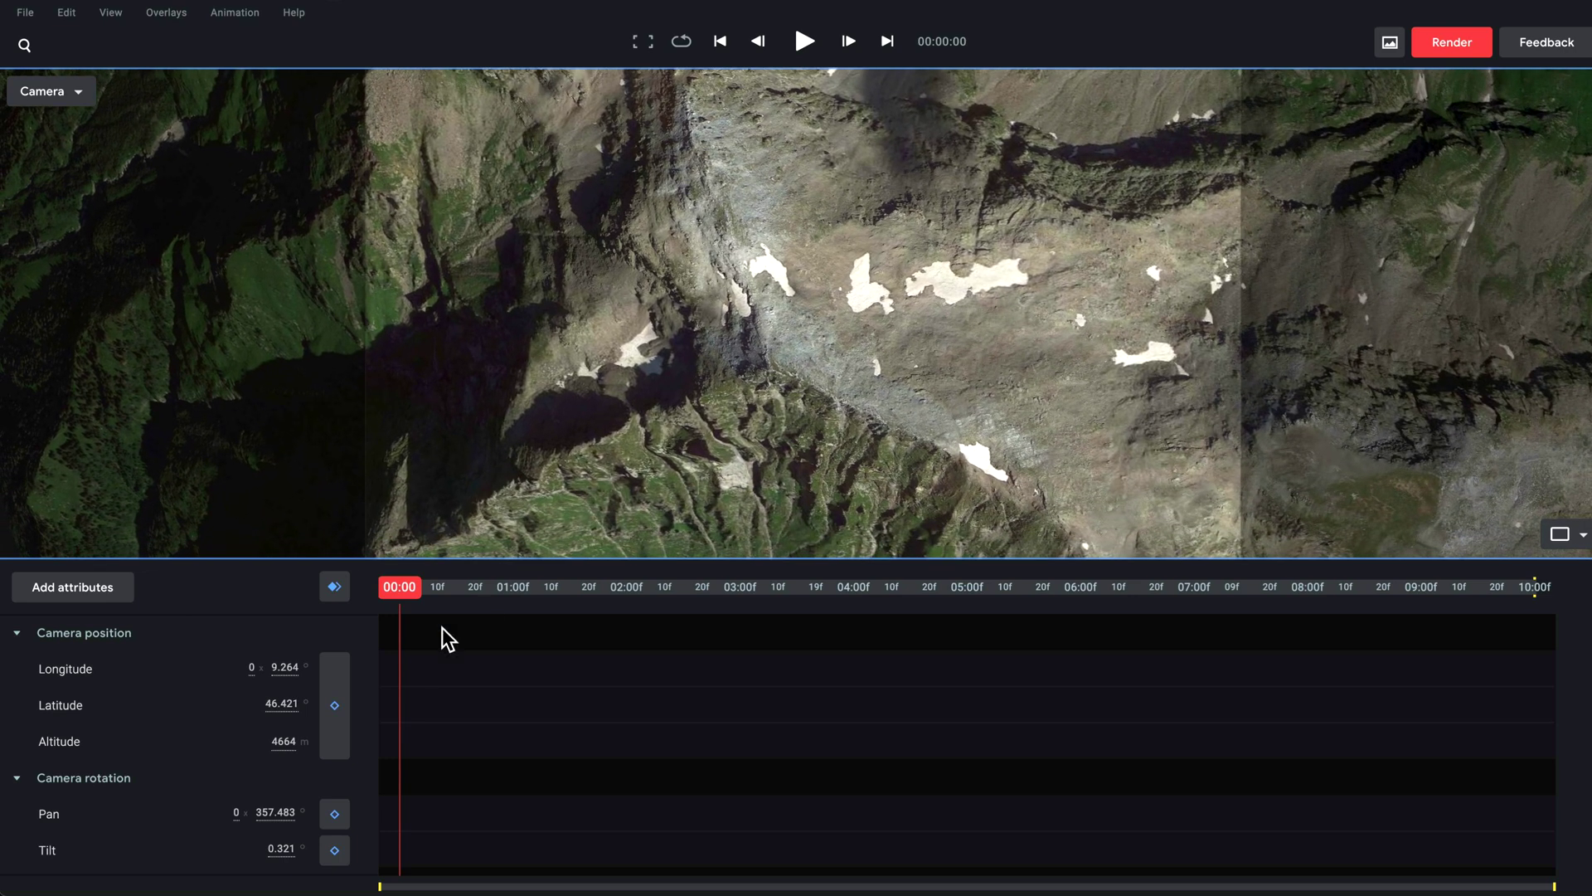
left_click(334, 587)
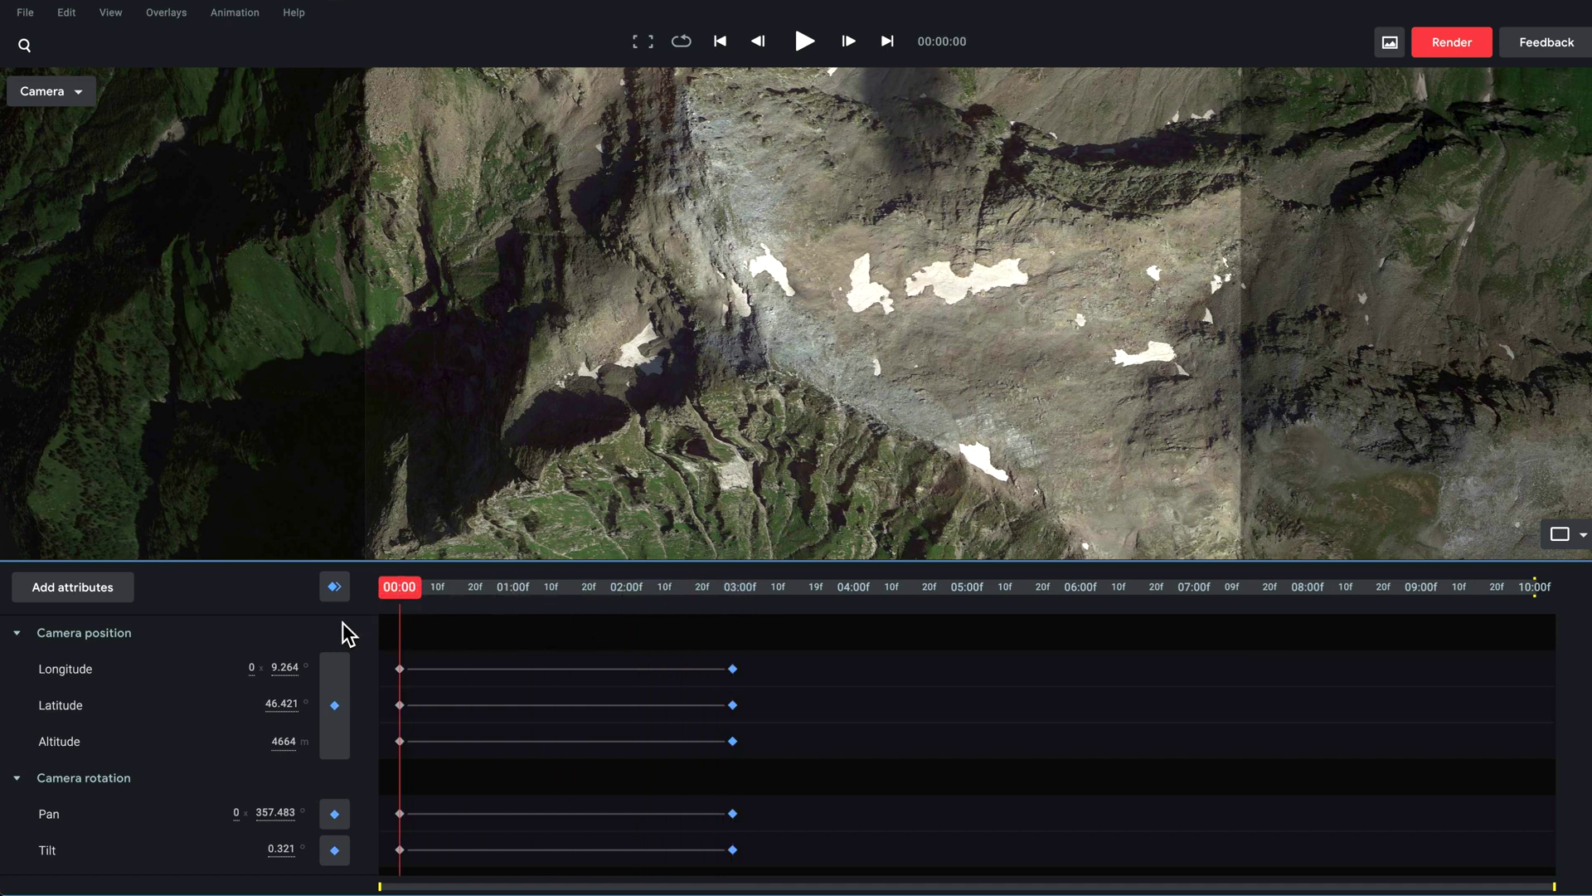
left_click_drag(794, 238, 1177, 178)
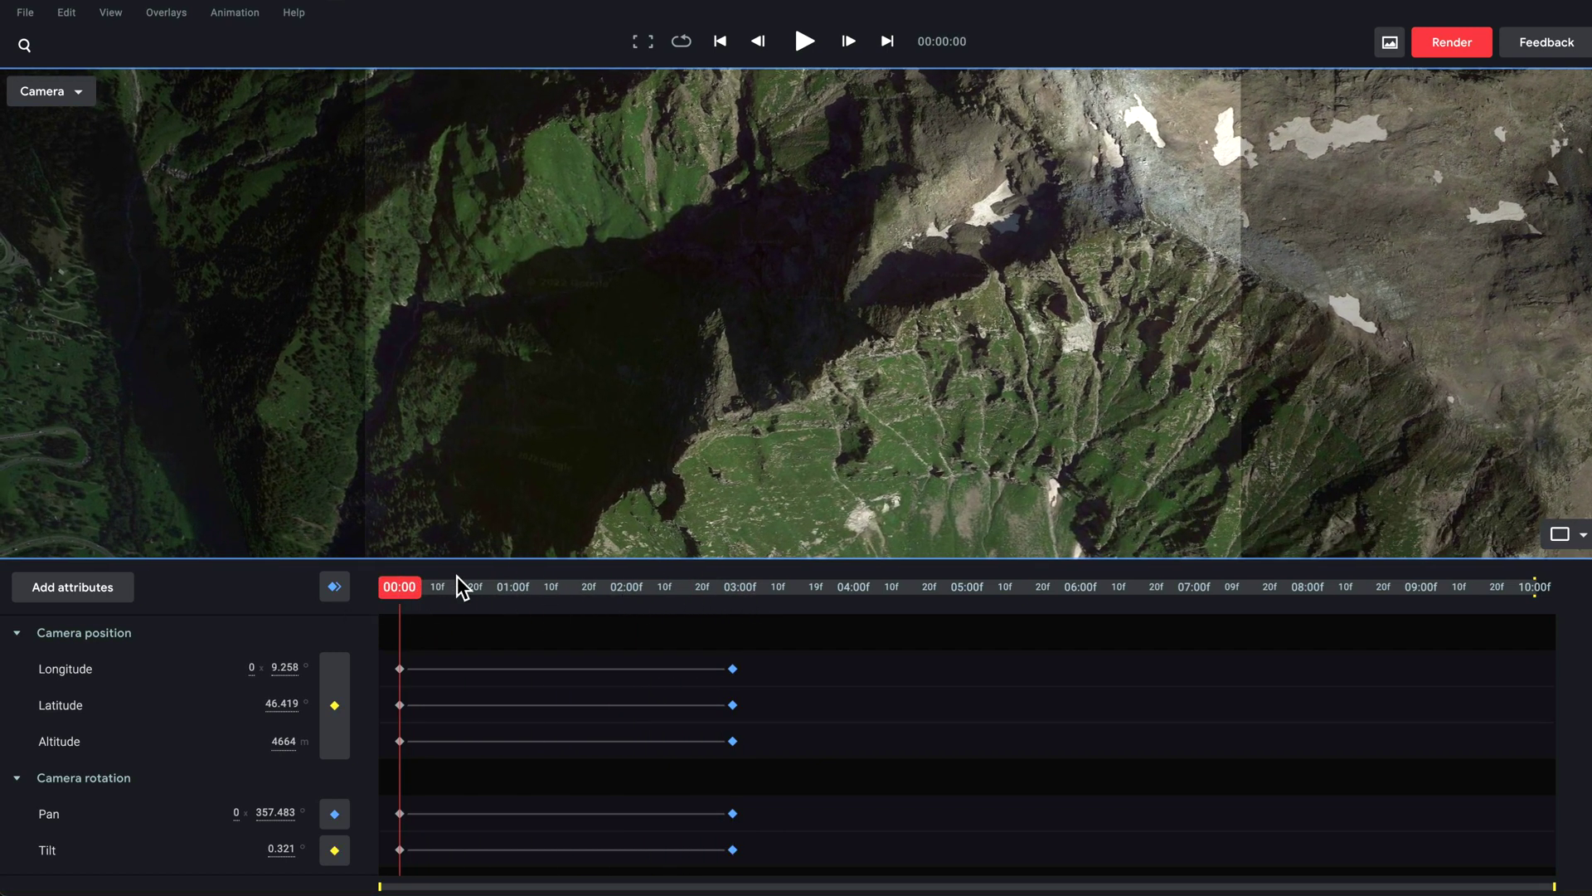
left_click_drag(397, 591, 548, 591)
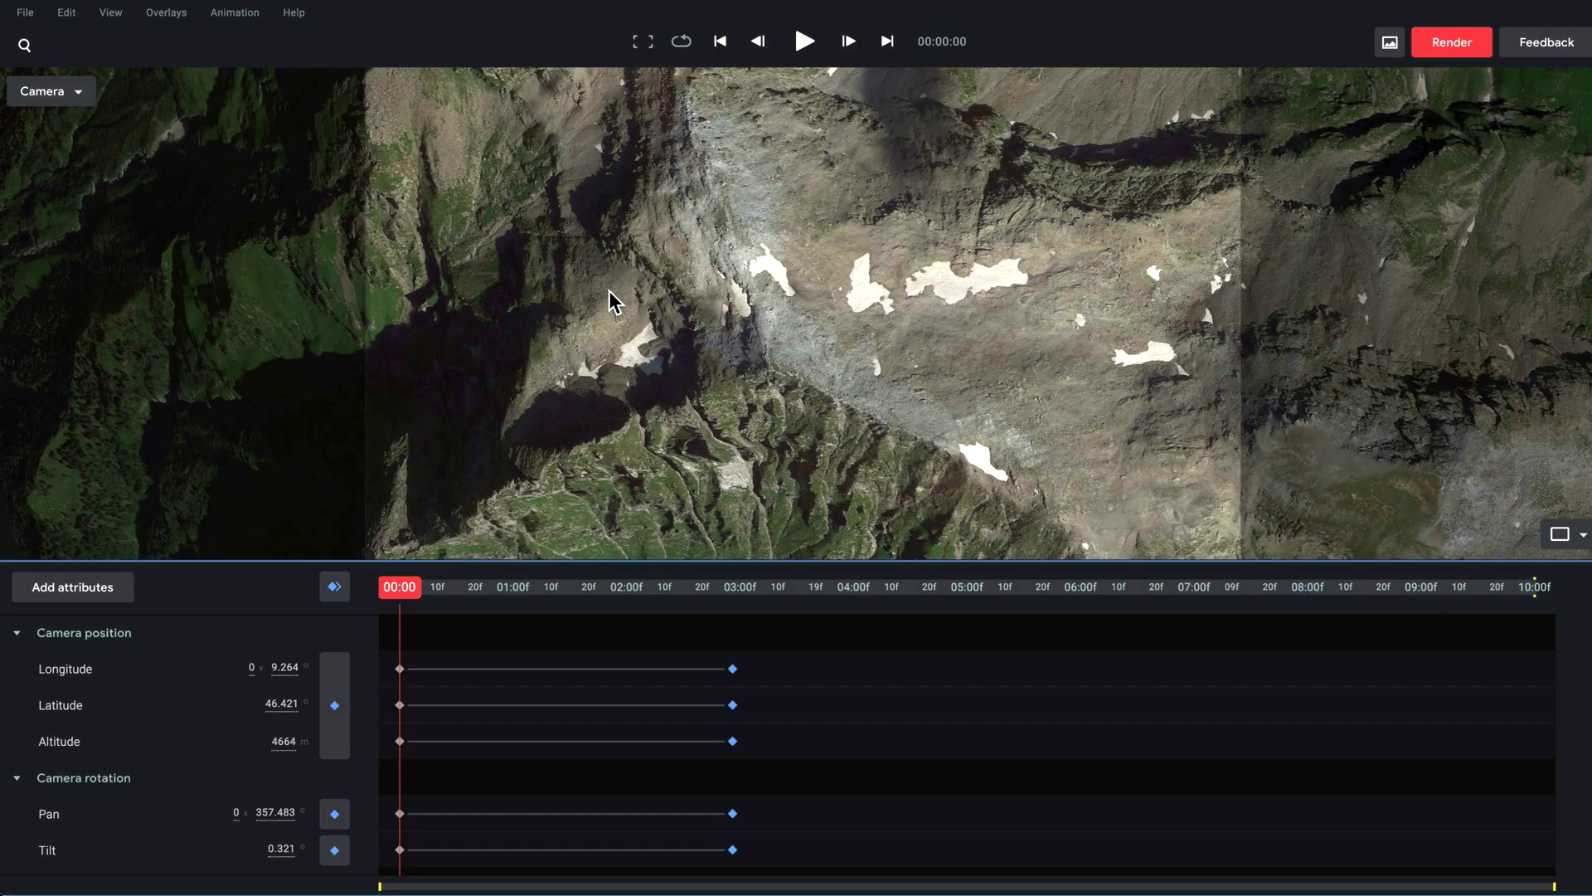
left_click_drag(612, 303, 687, 335)
scroll(688, 334, "down", 10)
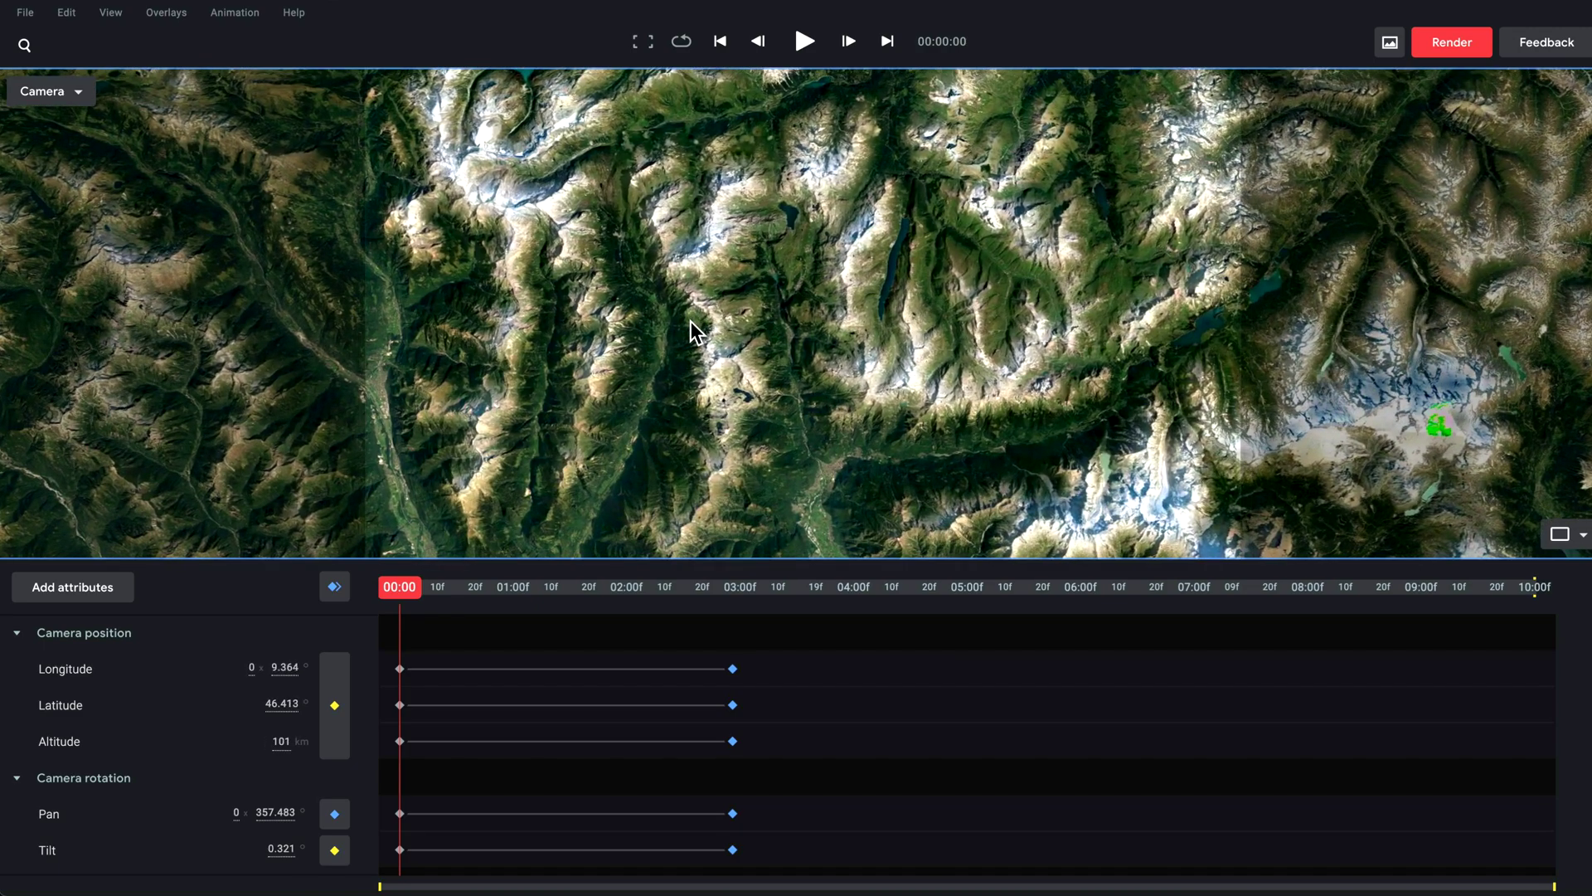
left_click_drag(690, 332, 707, 250, "shift")
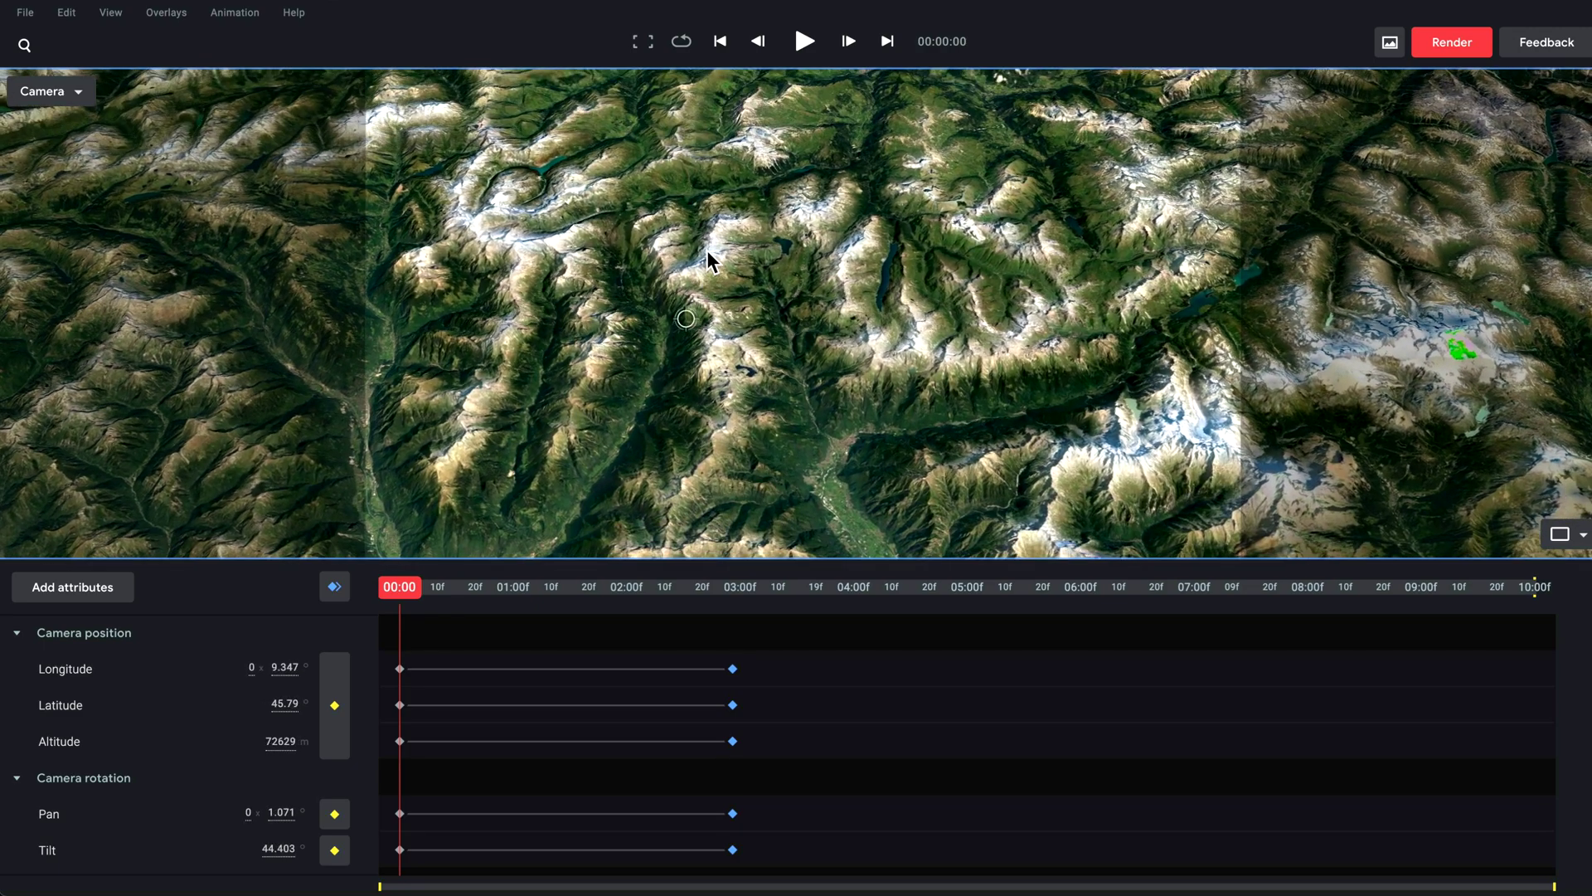
left_click(347, 599)
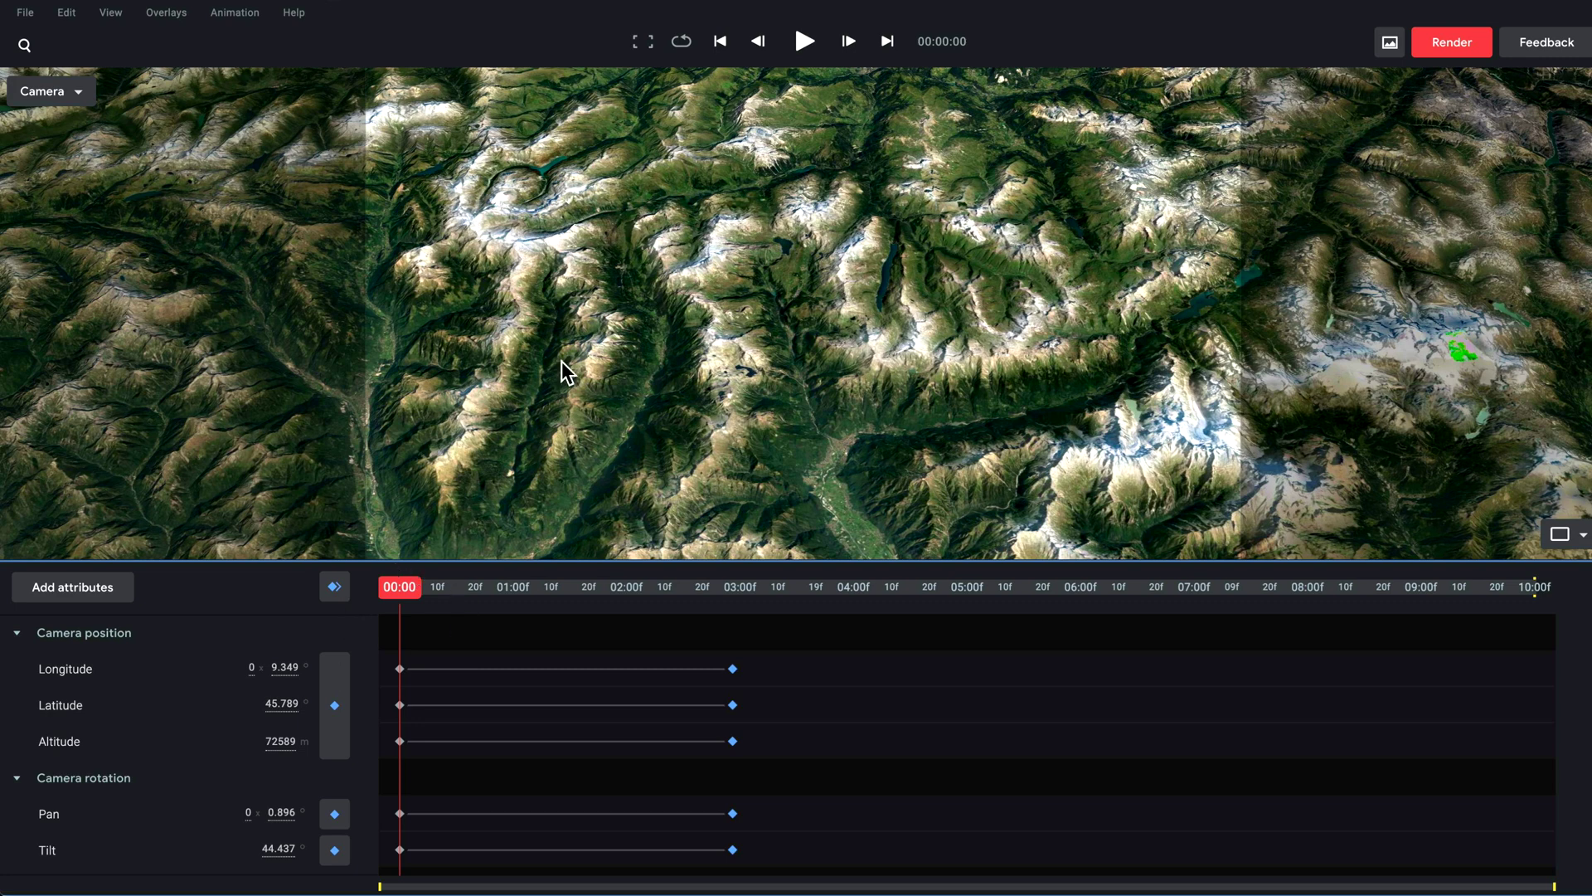
Step: Preview the move, select the five 03:00 keyframes, and save the project
left_click(456, 586)
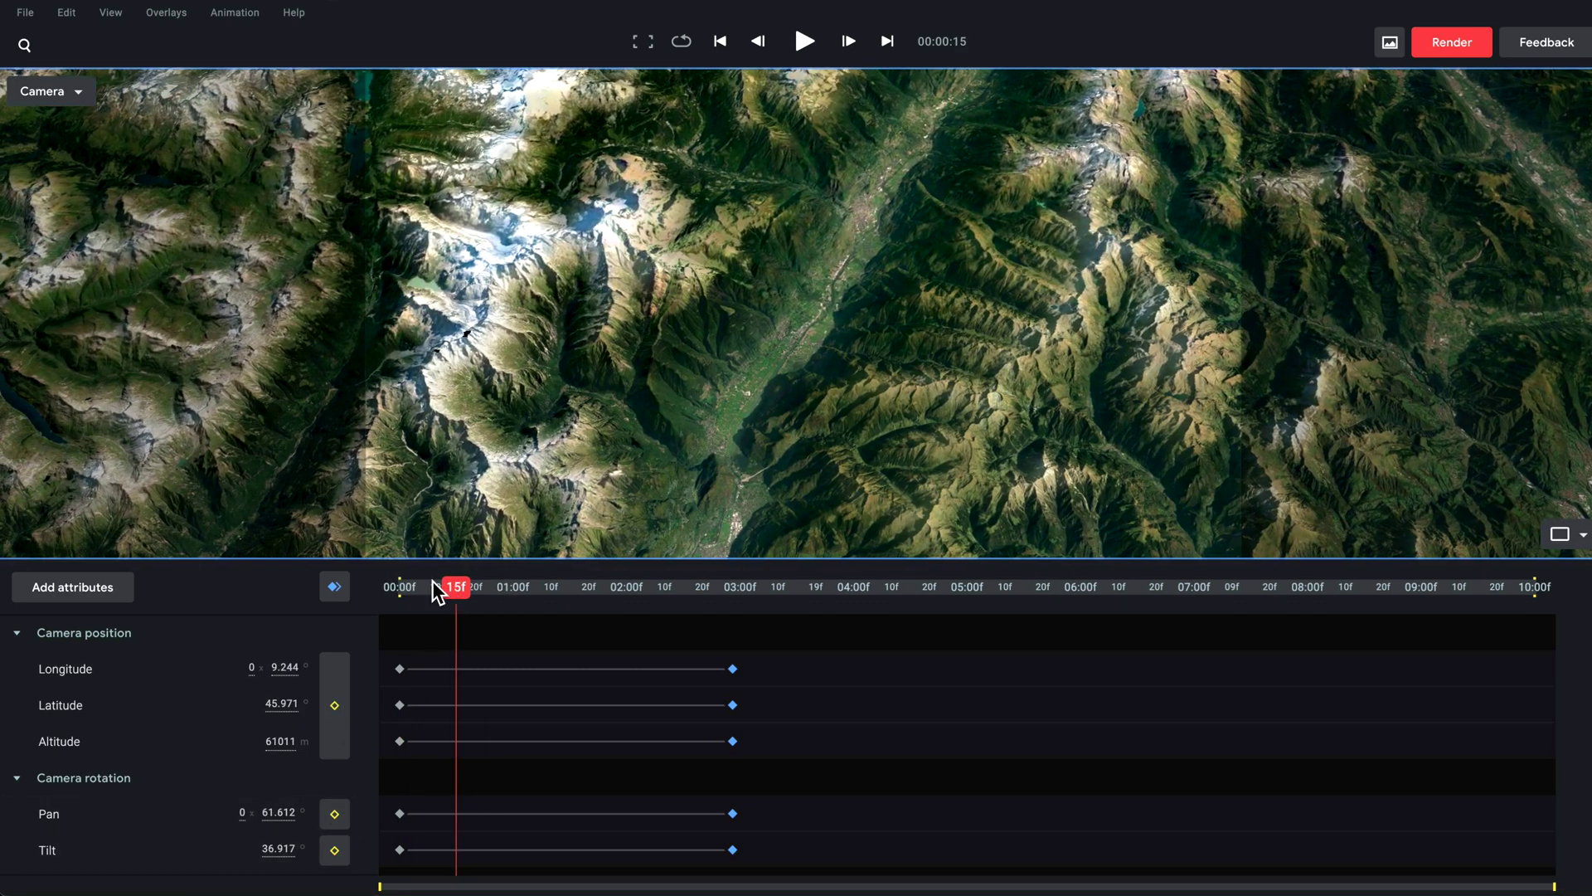
left_click_drag(431, 581, 339, 669)
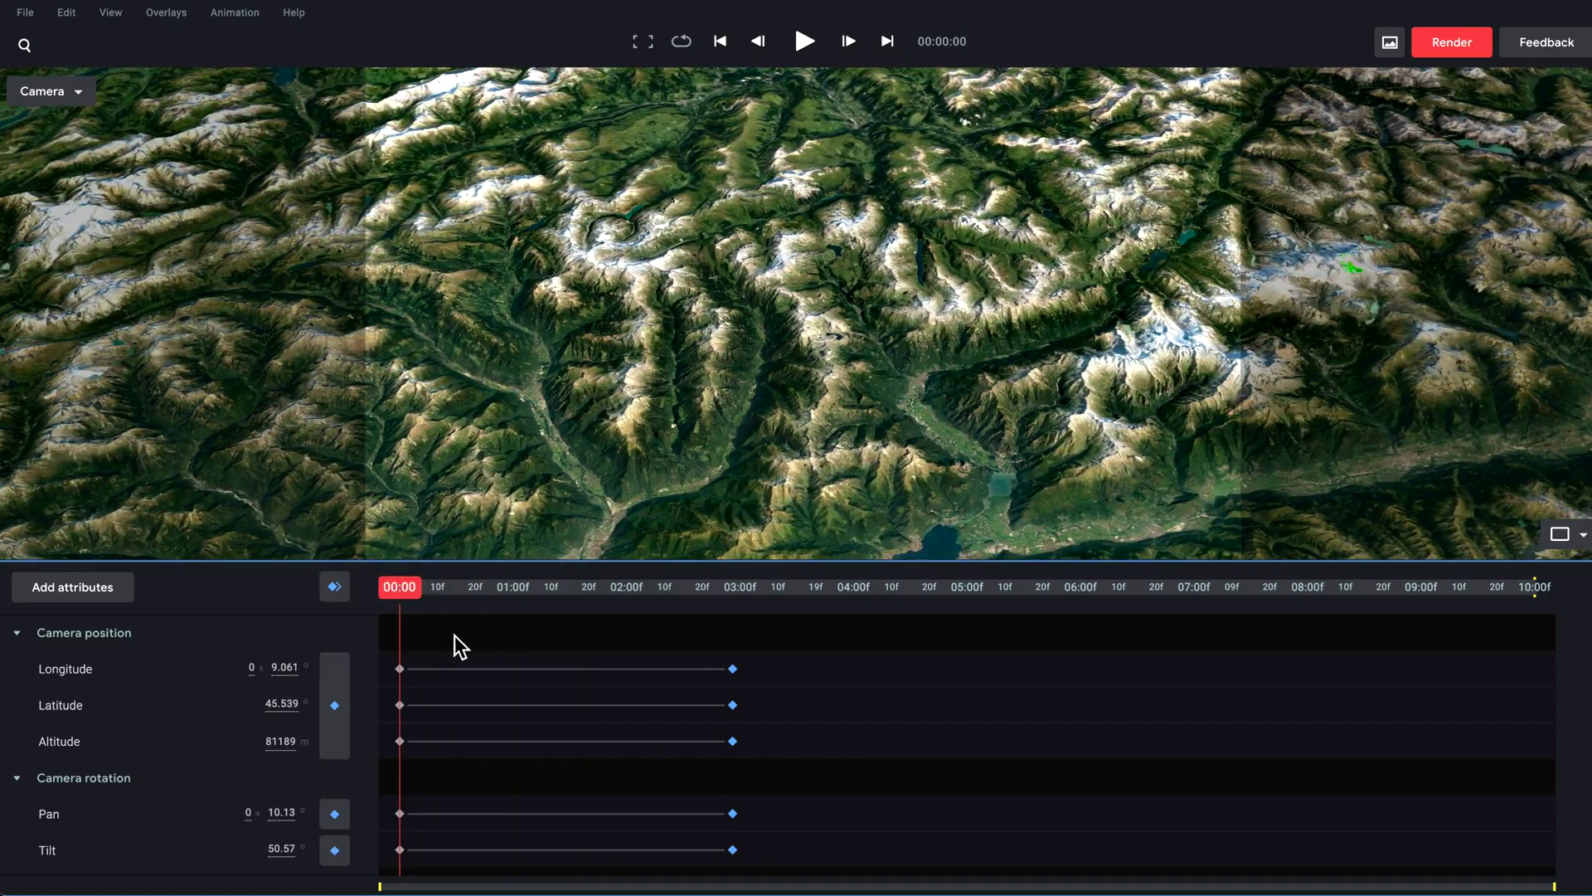
left_click_drag(393, 597, 390, 663)
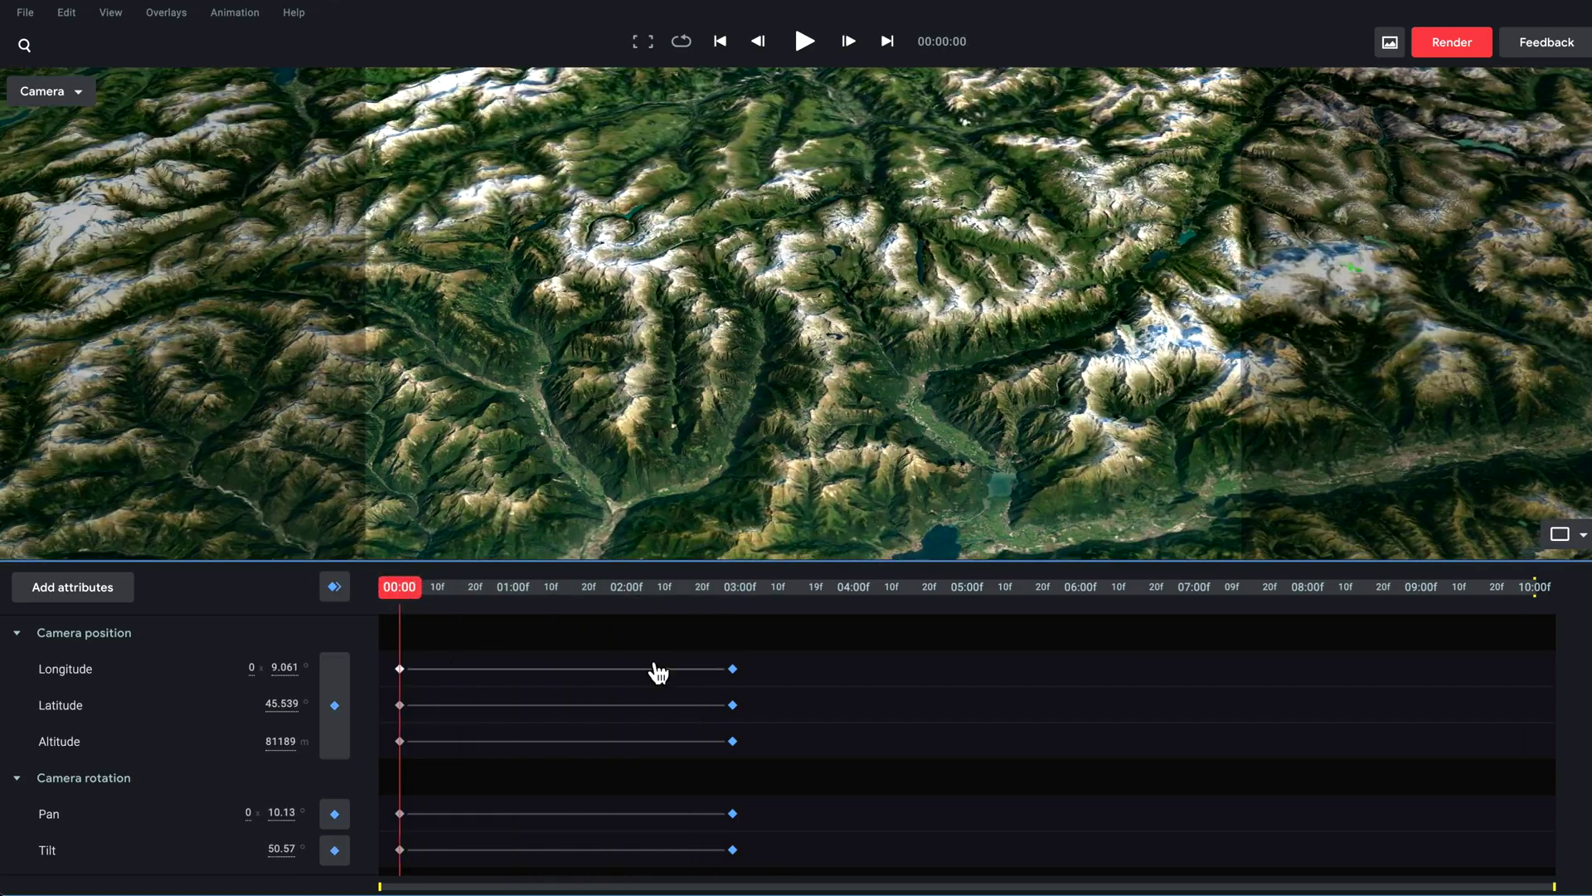
left_click_drag(723, 818, 723, 879)
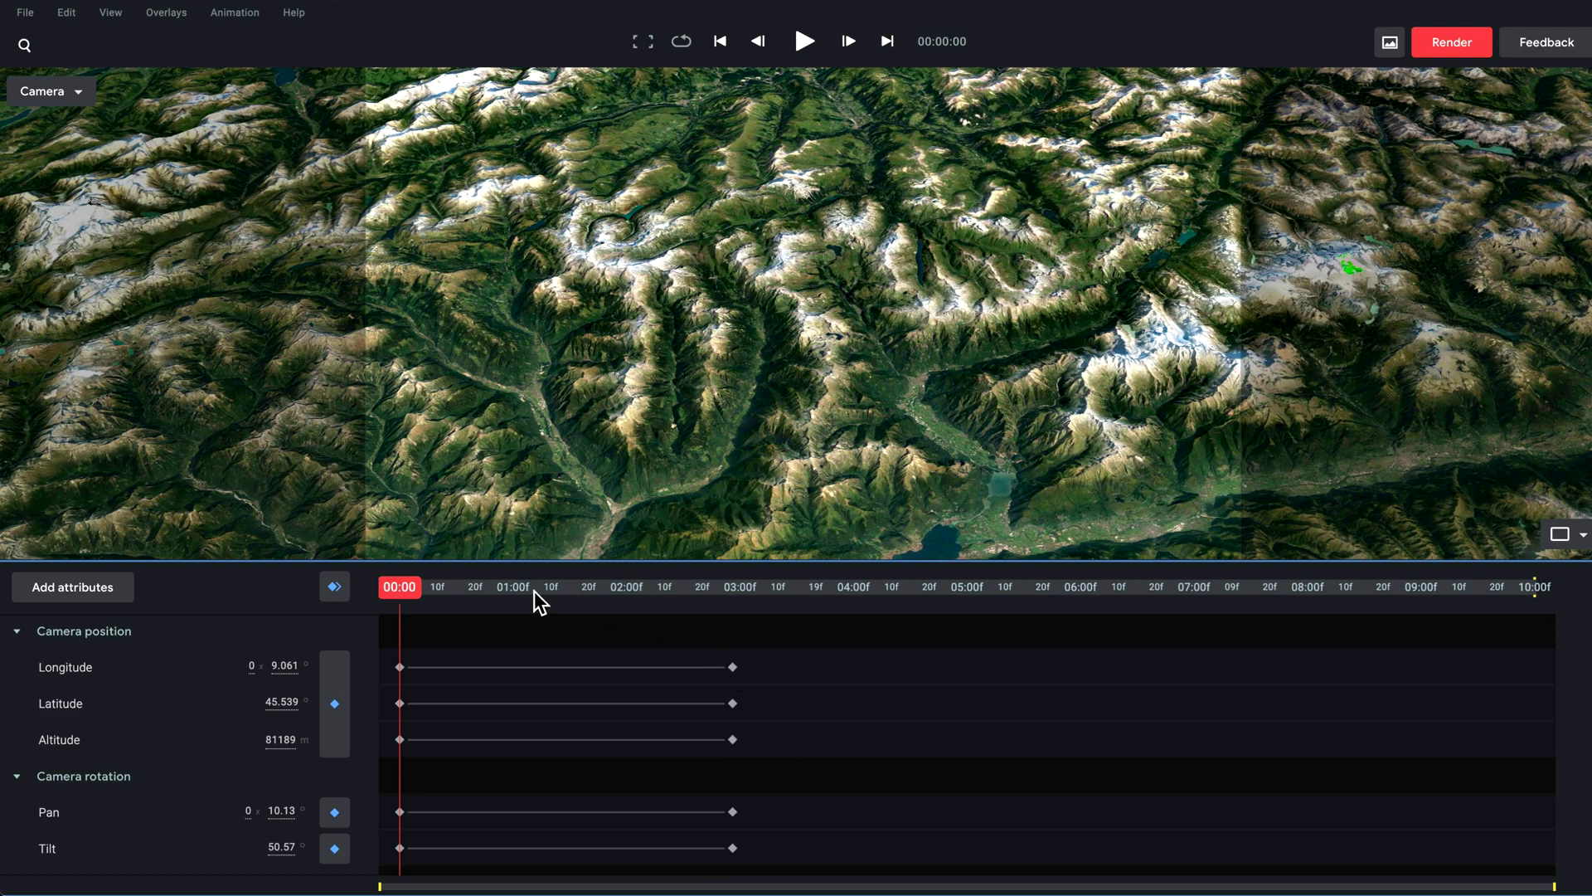
left_click_drag(442, 595, 343, 610)
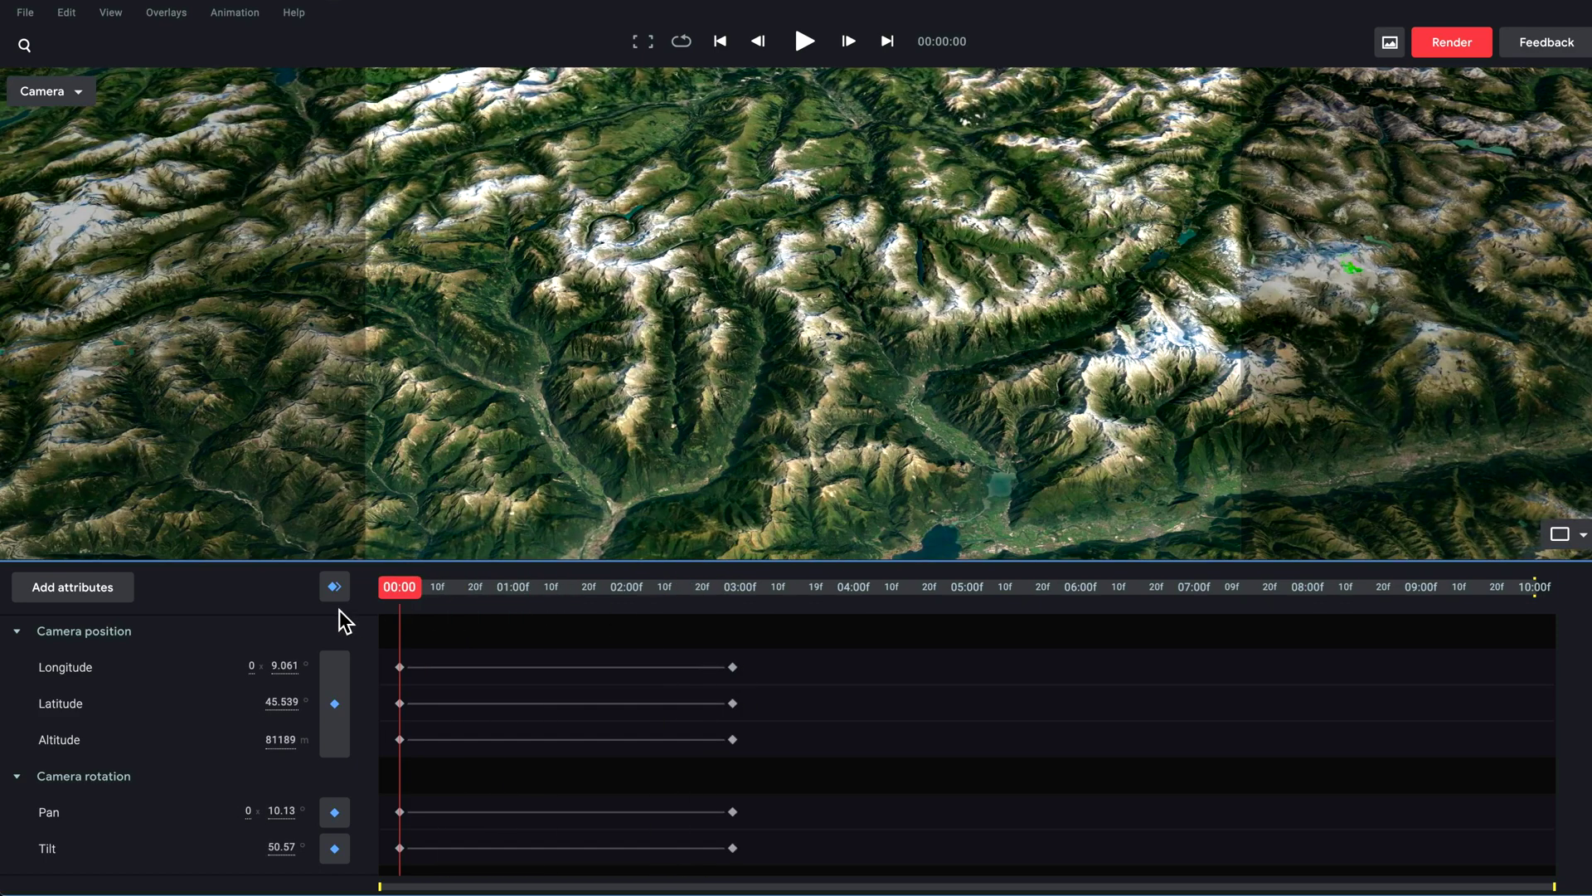
key("ctrl+s")
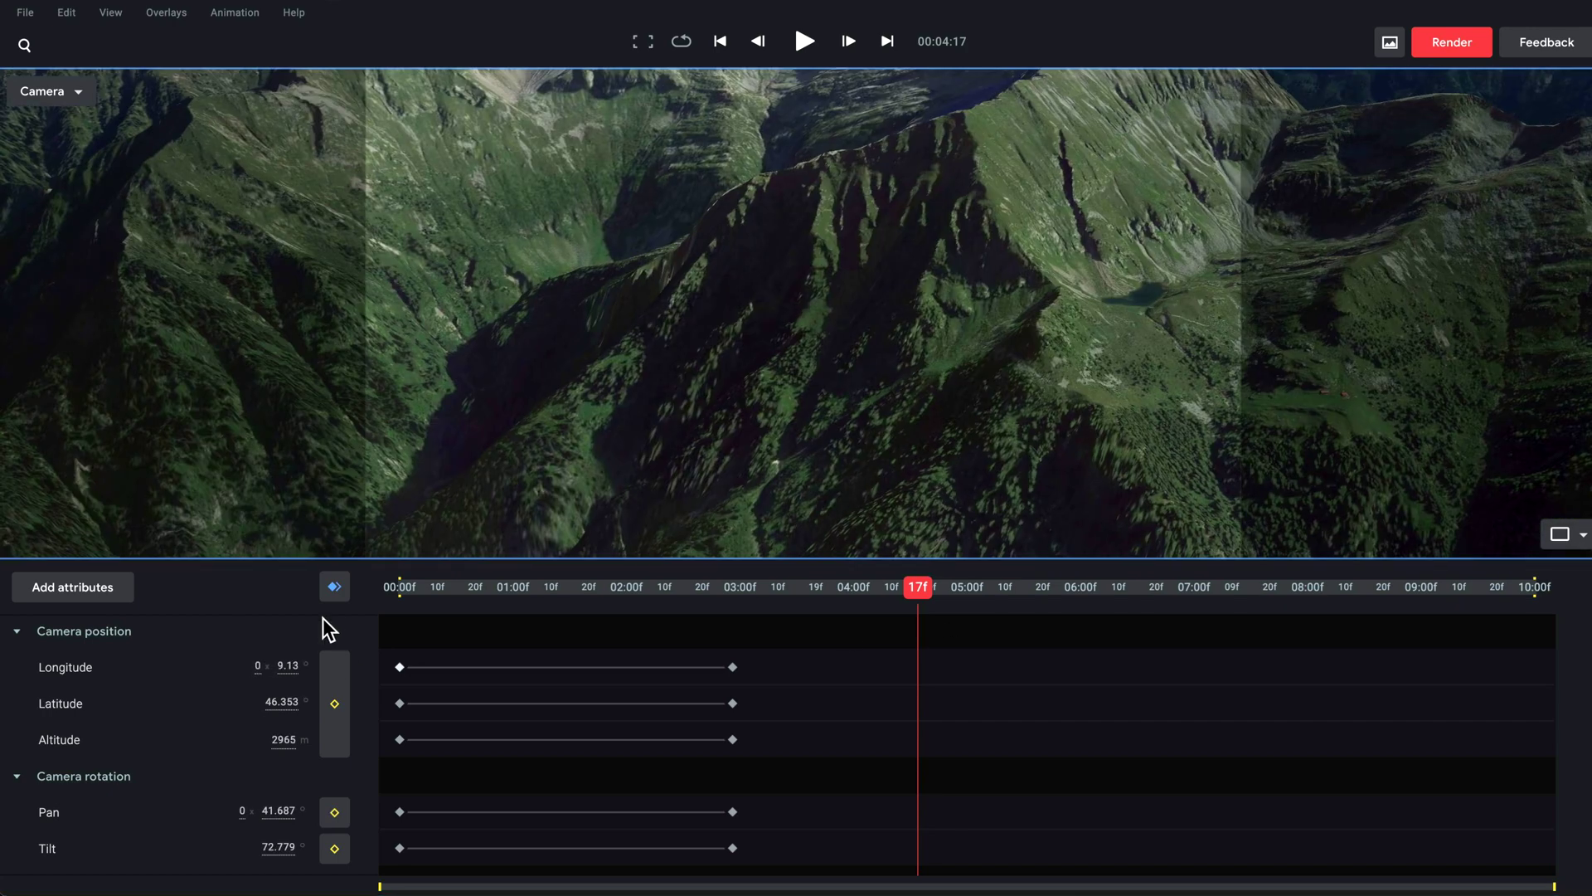
Step: Replay the flight from the start and apply easing to the camera keyframes
left_click_drag(859, 581, 478, 631)
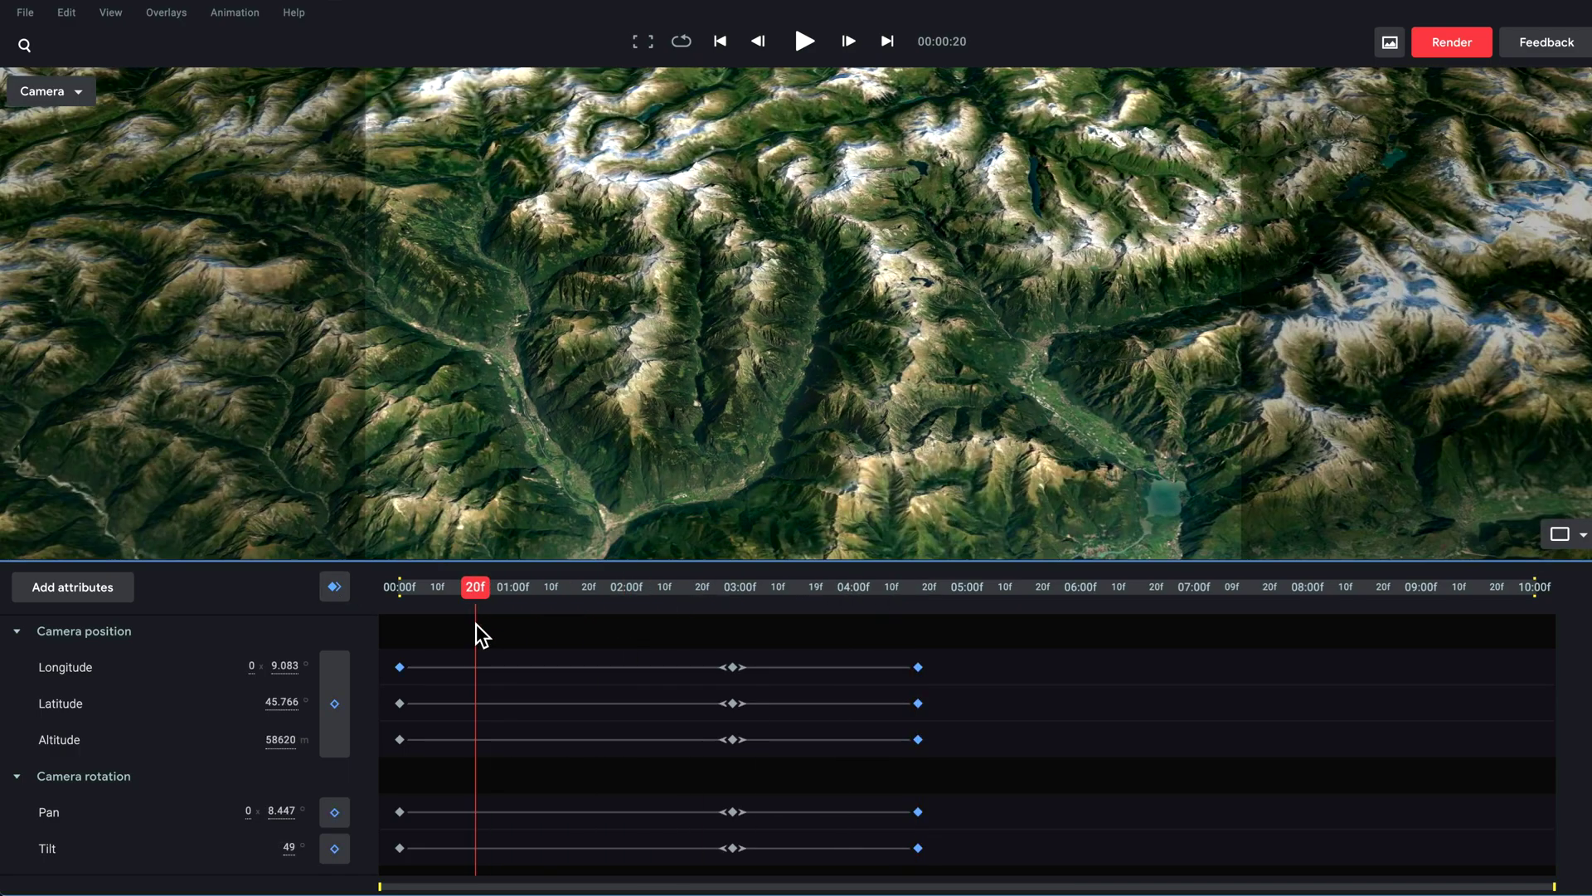
key("space")
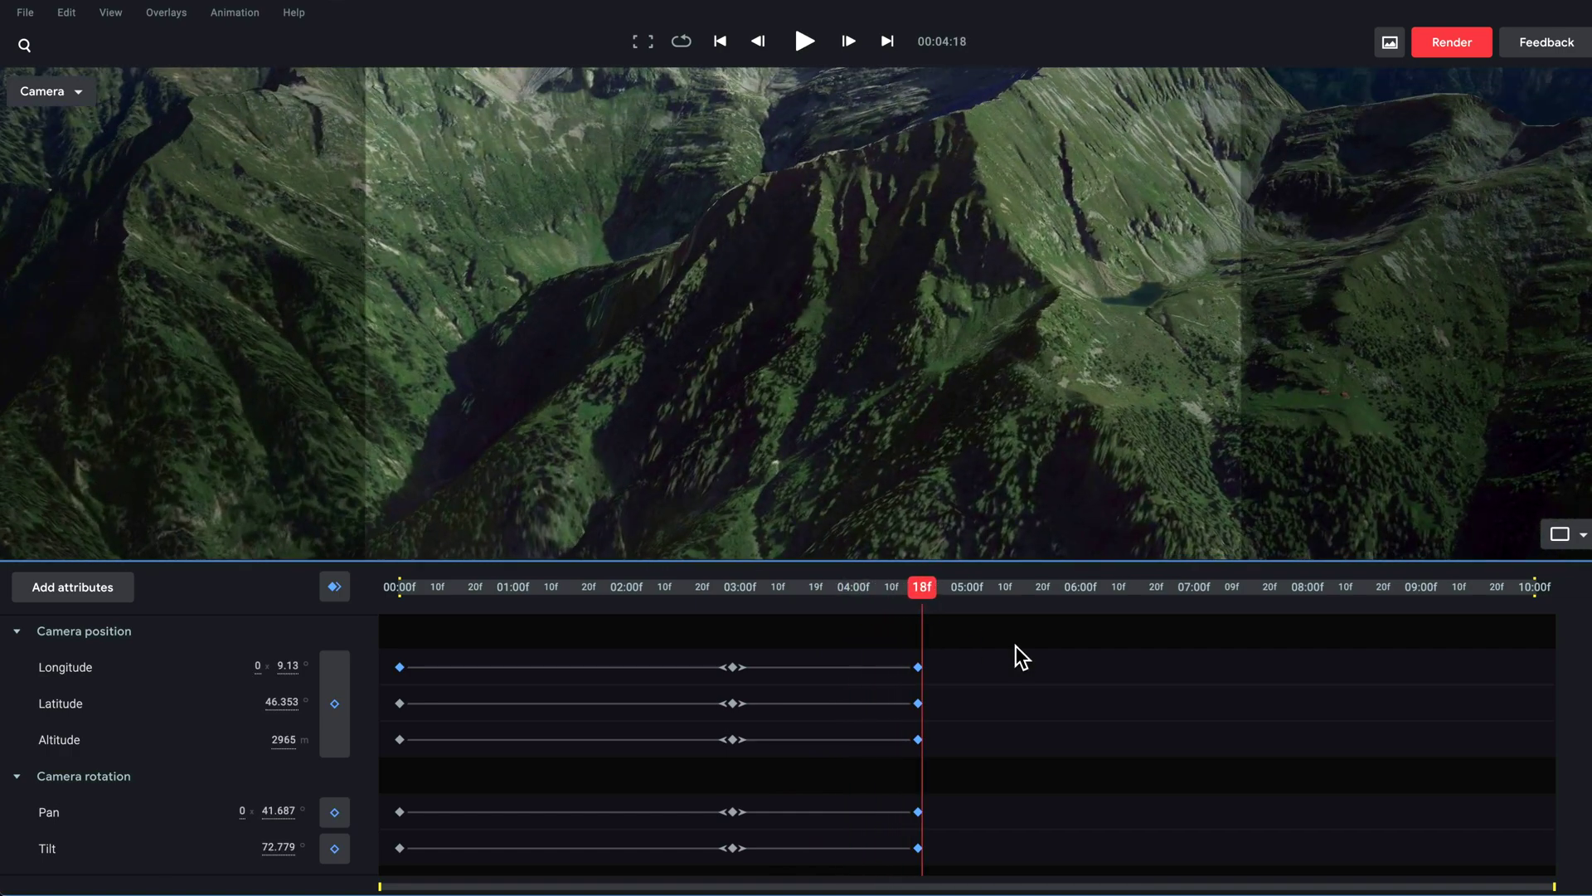
right_click(400, 667)
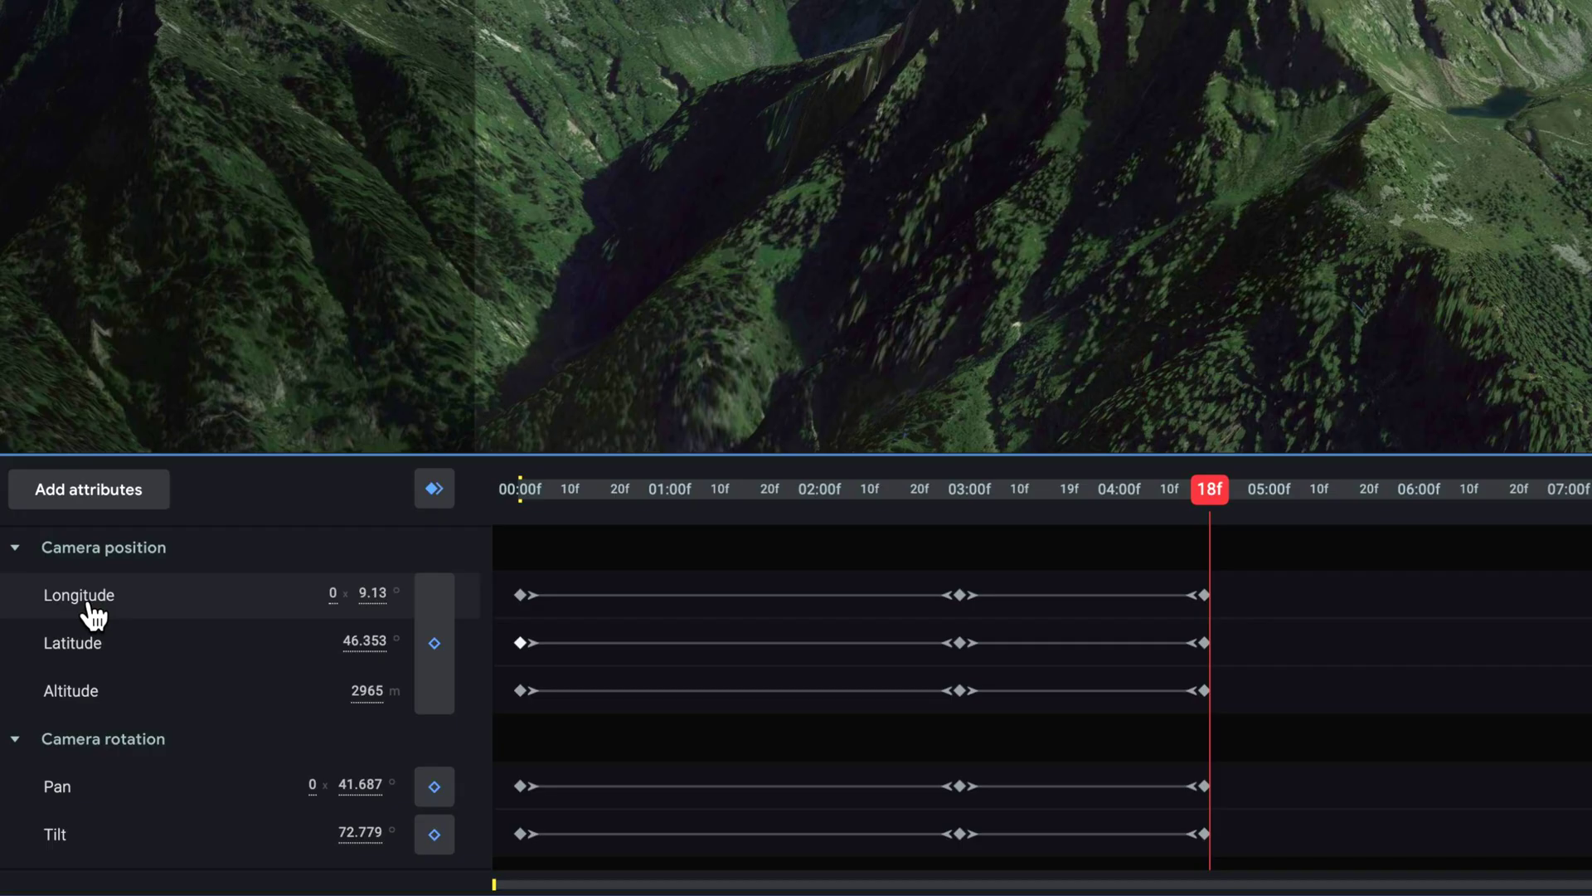
left_click(87, 605)
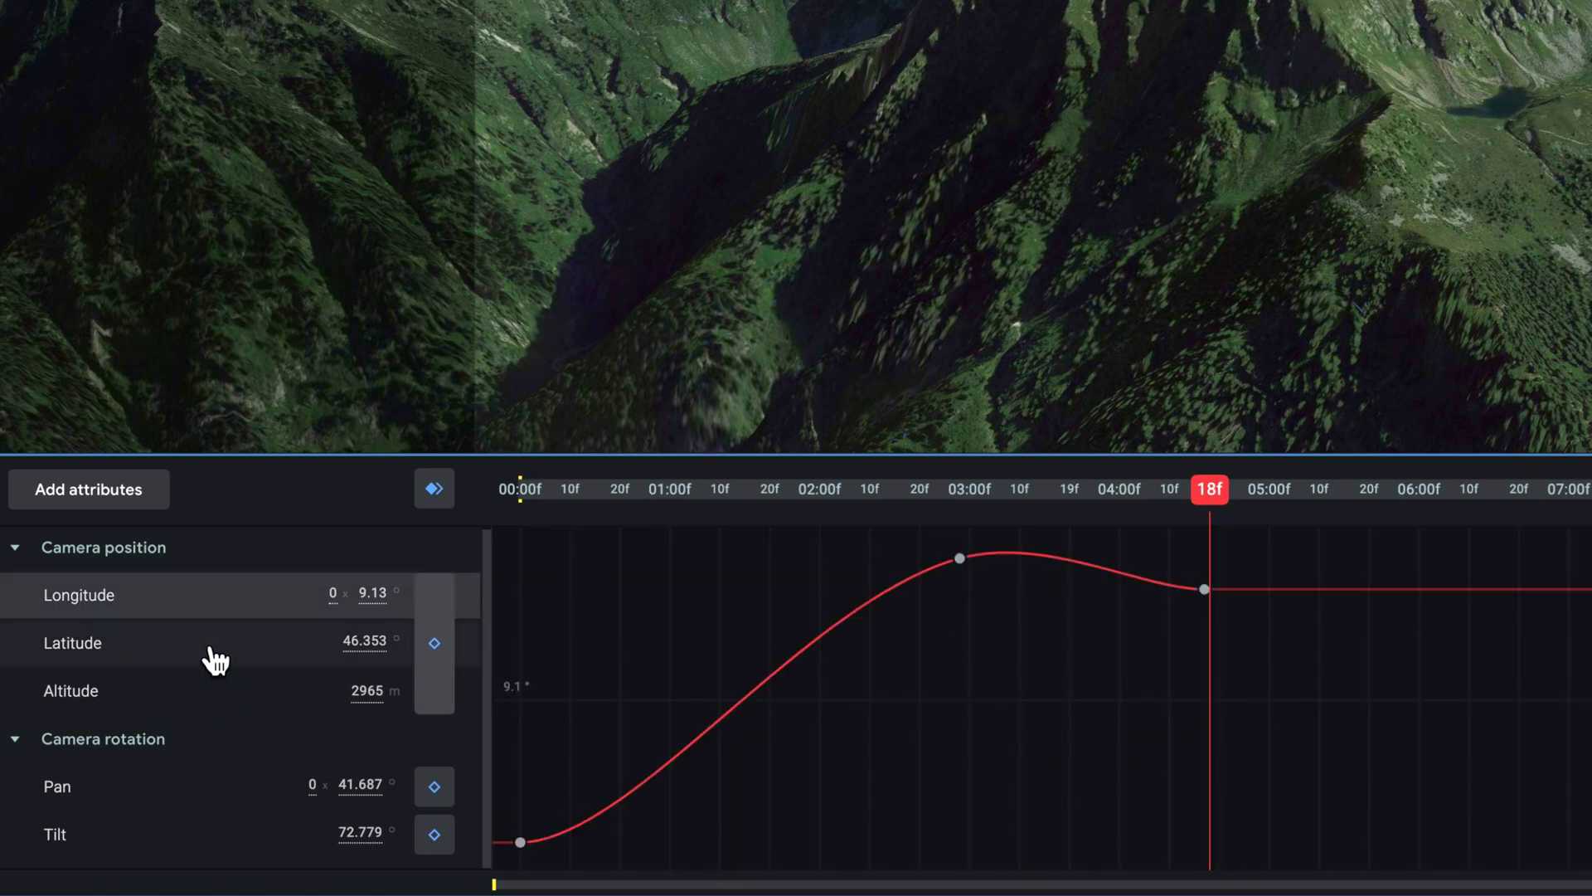
Step: Check the Latitude, Altitude, Pan and Tilt curves, then flatten the Longitude peak at 03:00
left_click(170, 645)
left_click(153, 709)
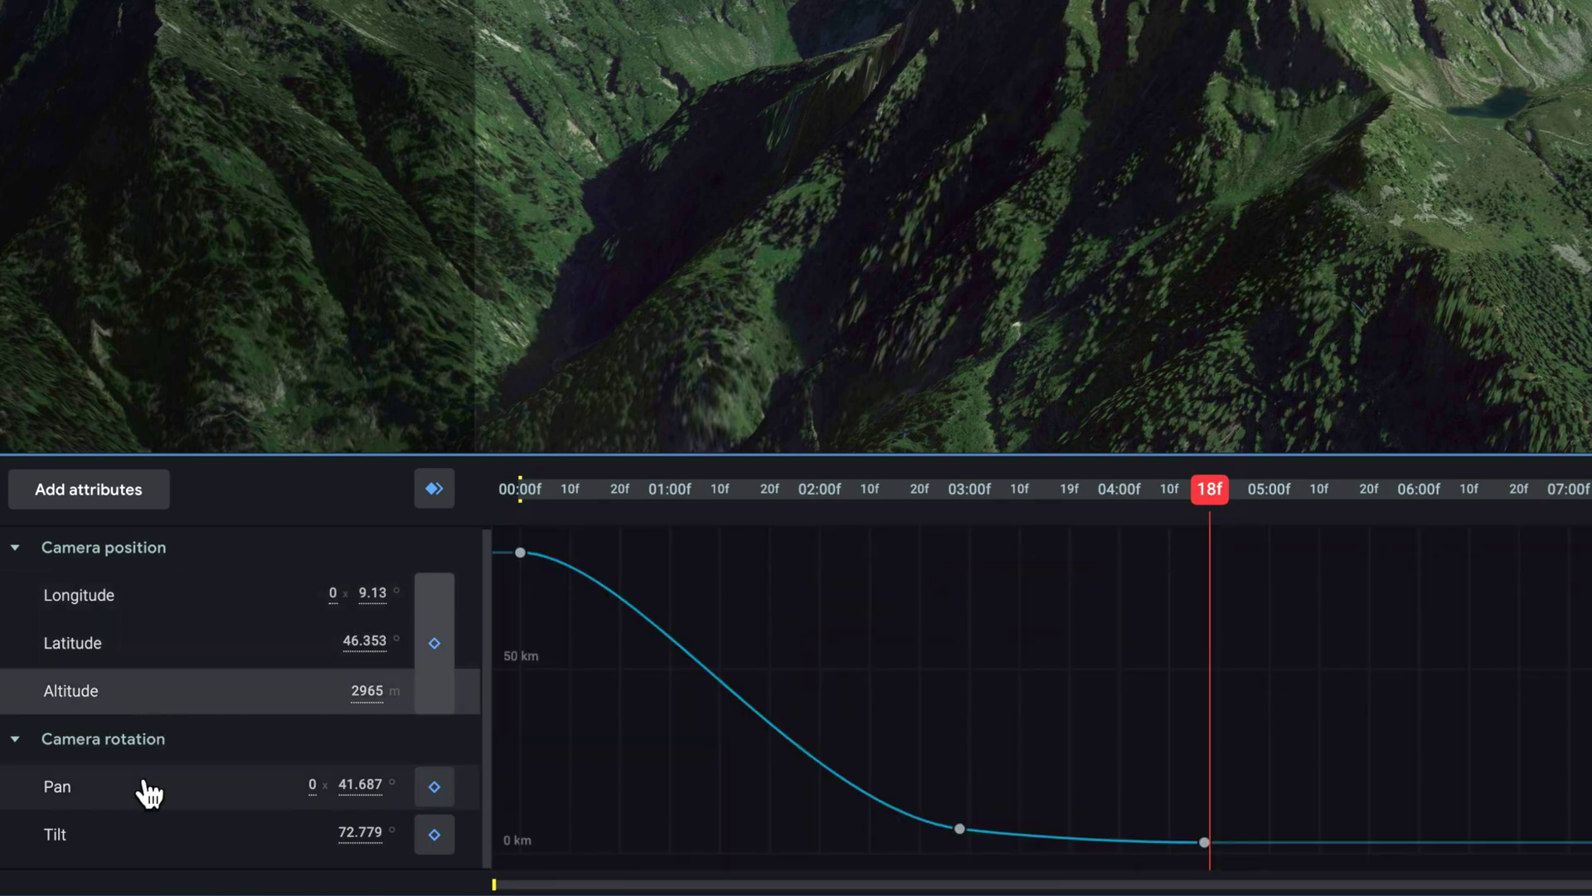
left_click(143, 788)
left_click(142, 846)
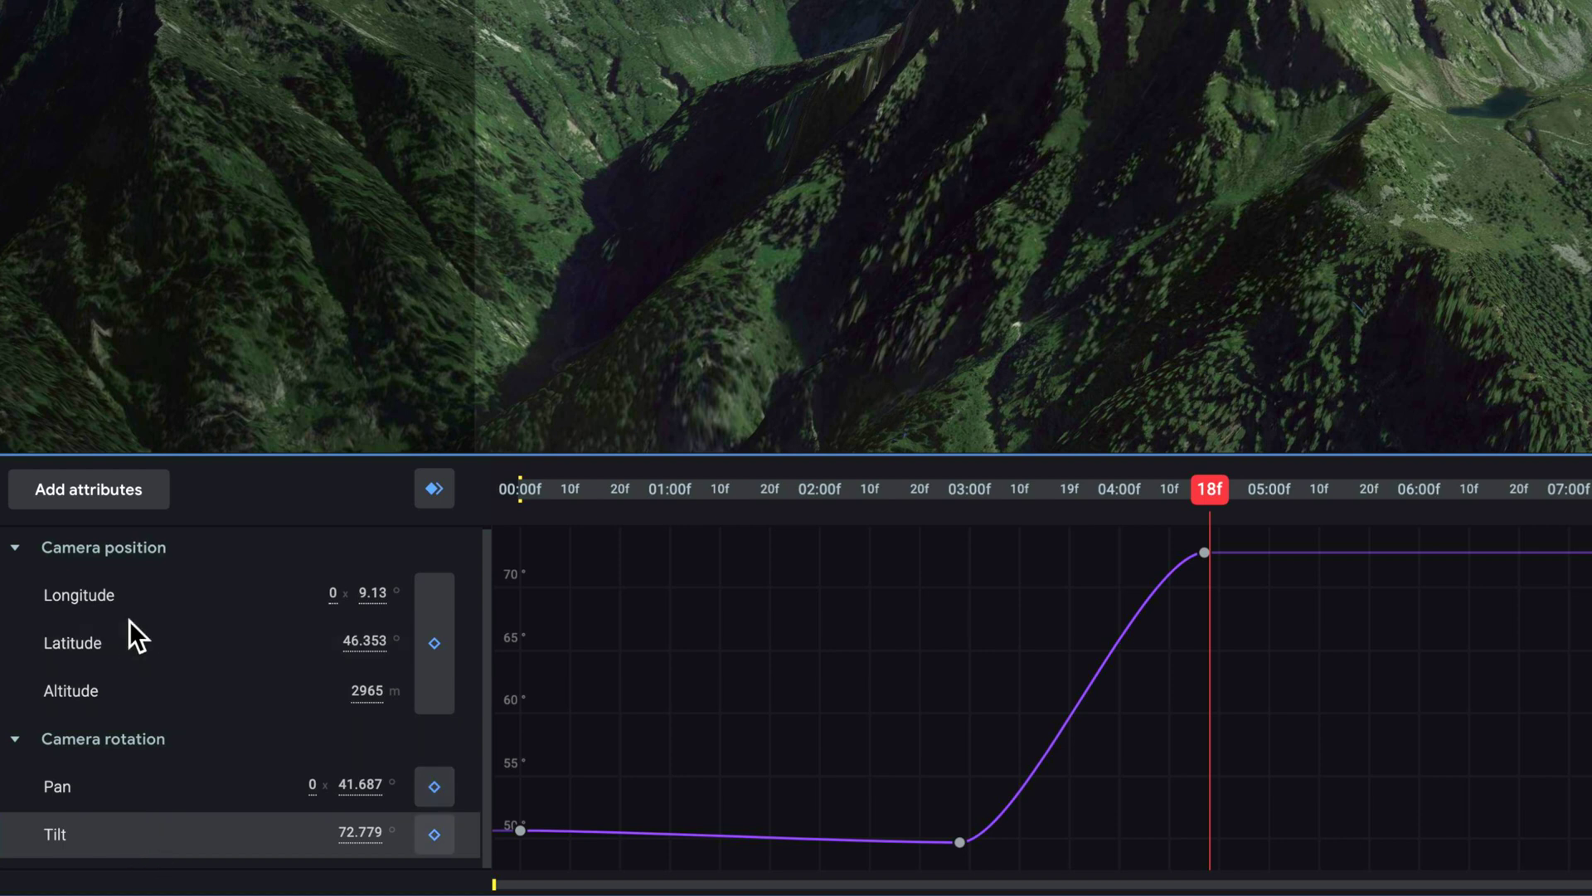
left_click(152, 589)
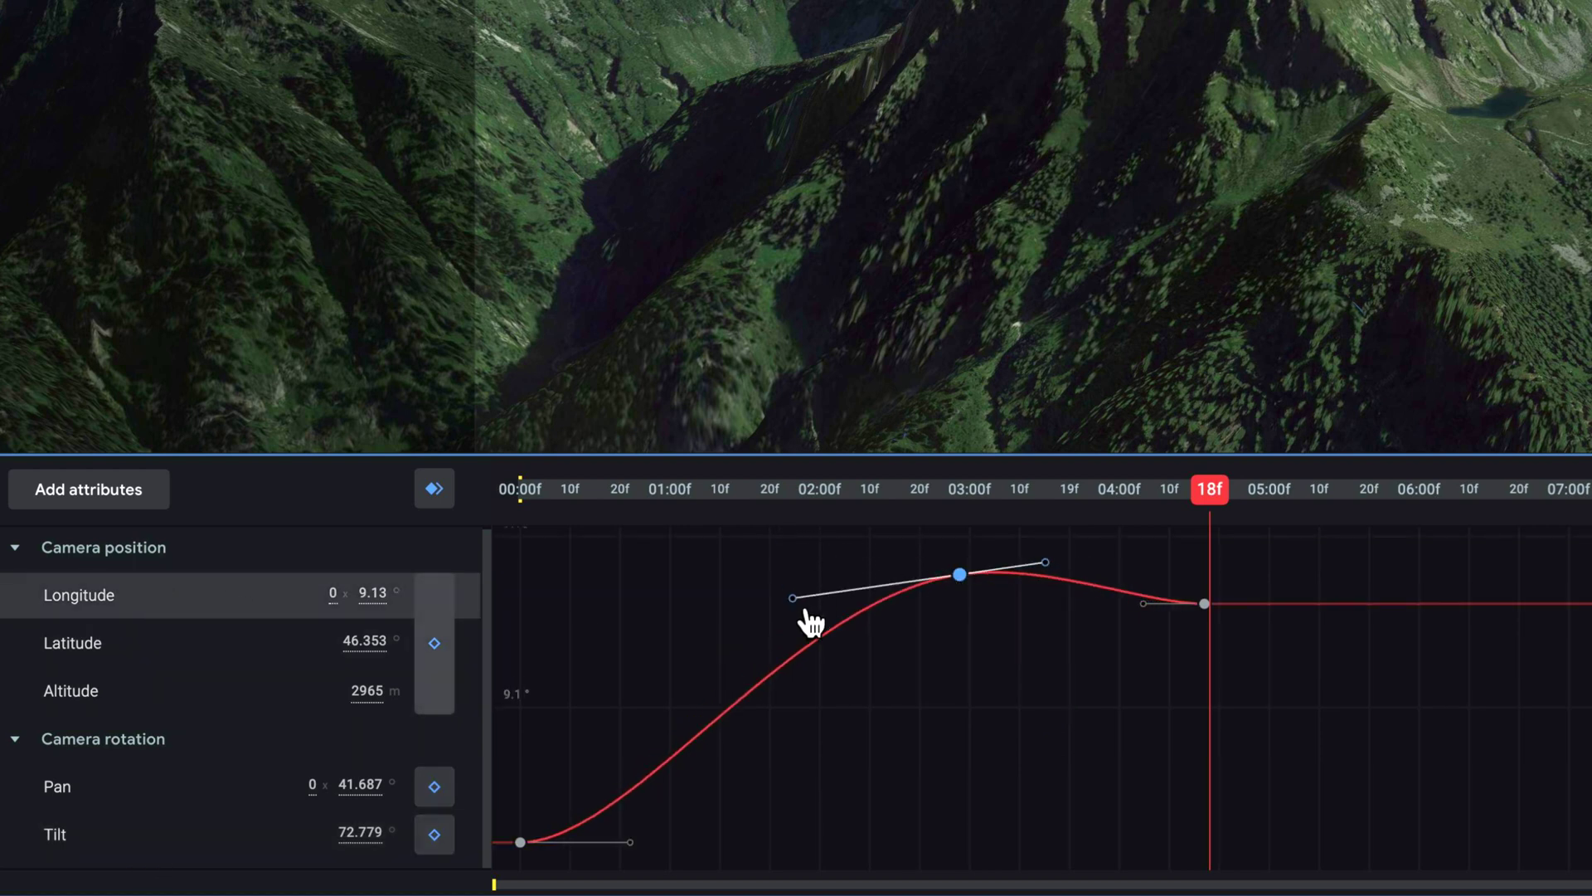
left_click_drag(879, 753, 836, 835)
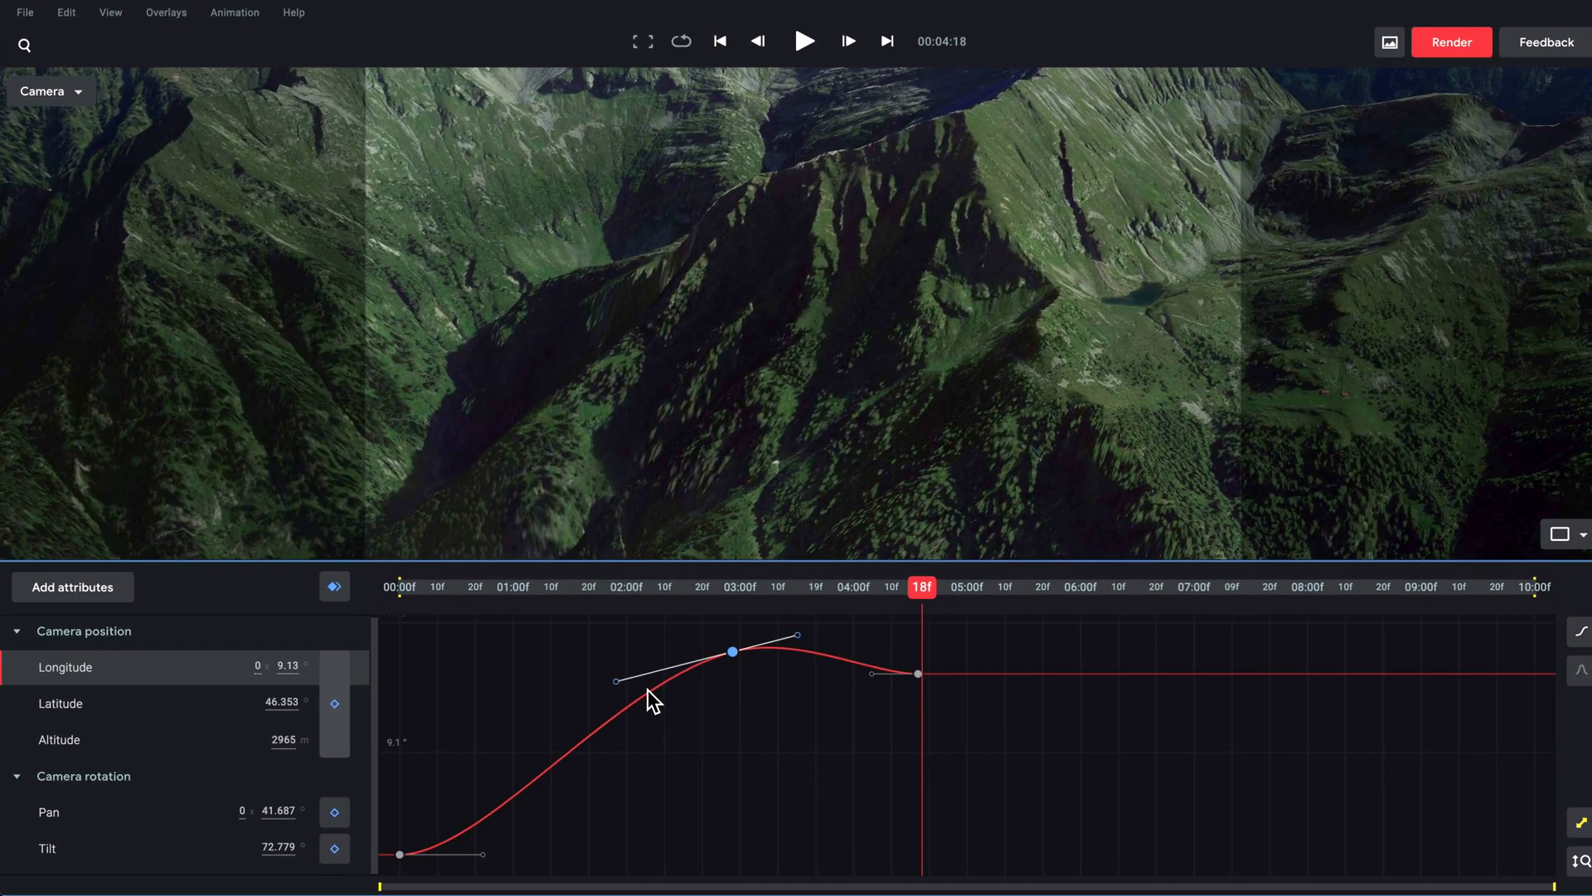
left_click_drag(704, 597, 555, 601)
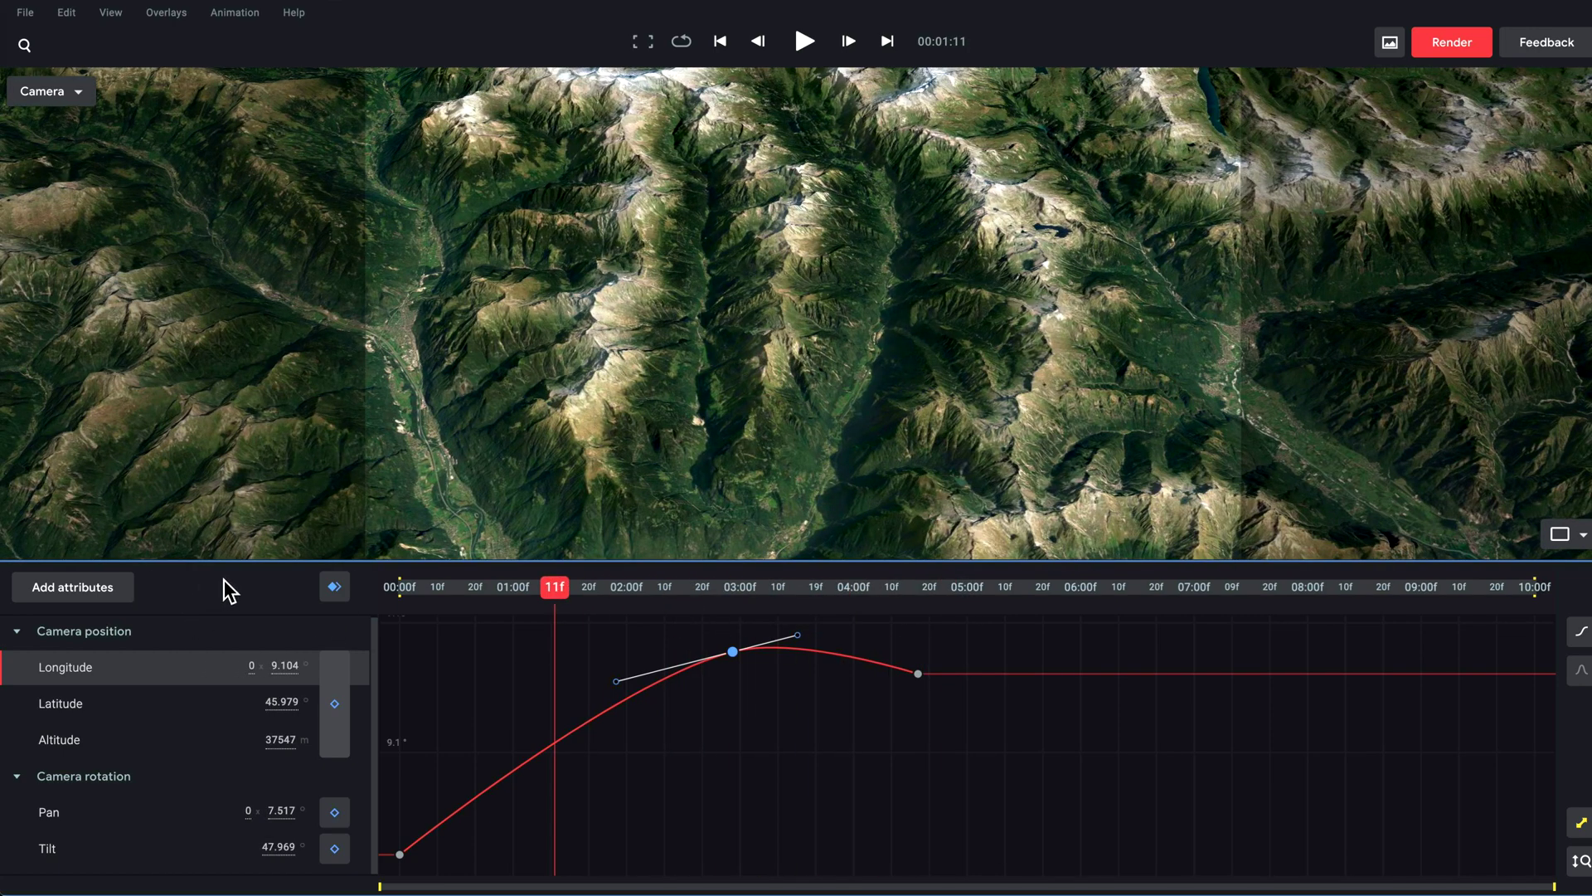
Step: Add Roll to the camera's animated attributes
left_click(83, 597)
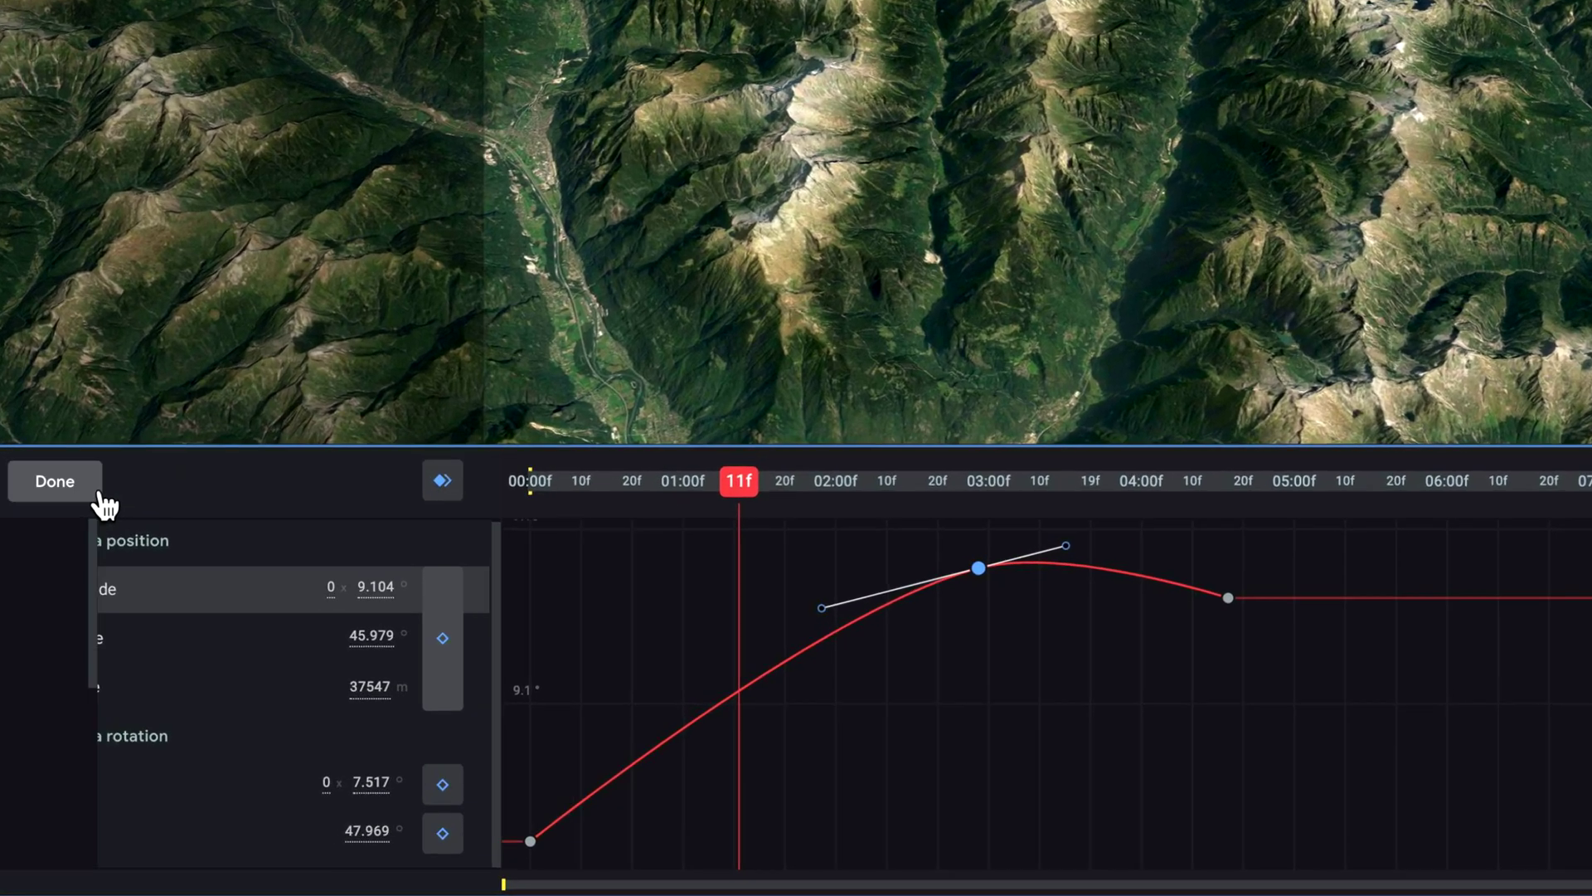
scroll(197, 541, "down", 5)
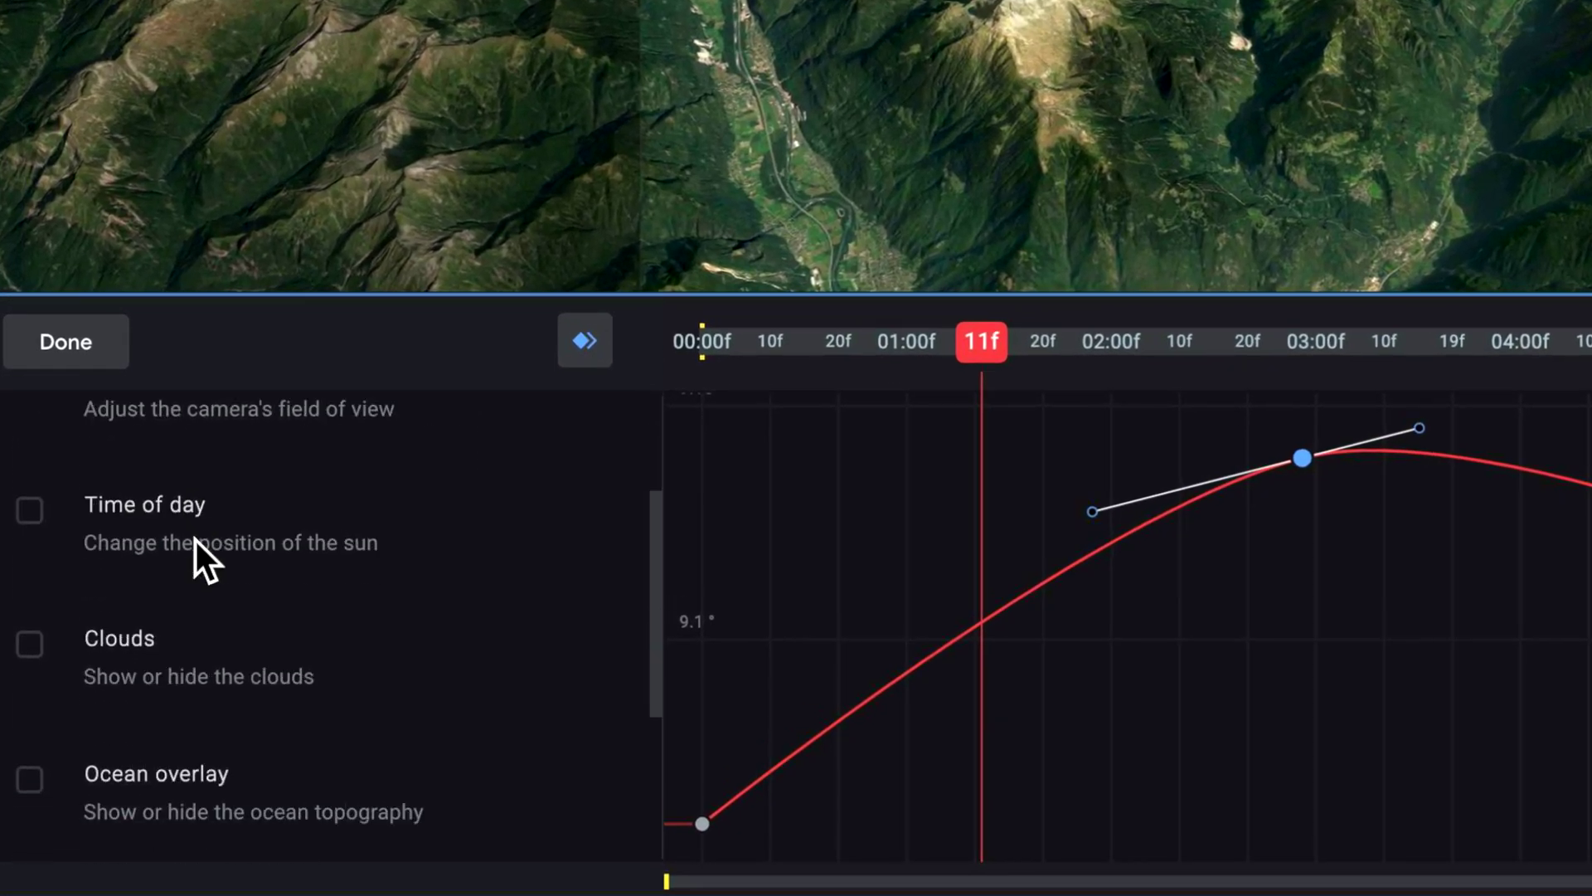
scroll(209, 703, "up", 3)
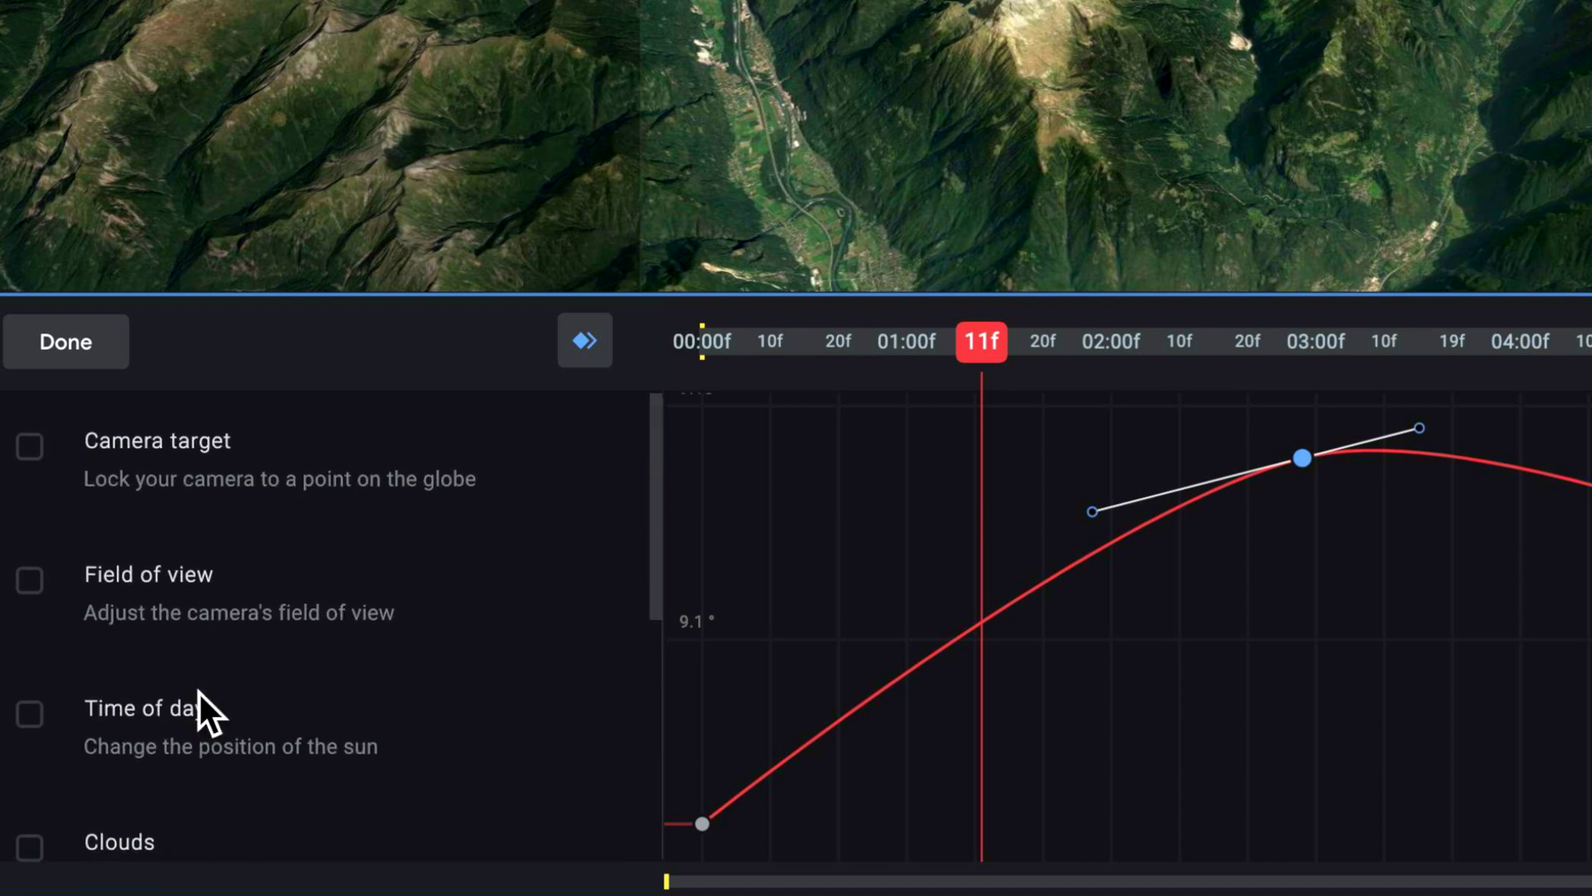
scroll(201, 693, "down", 5)
scroll(178, 658, "up", 4)
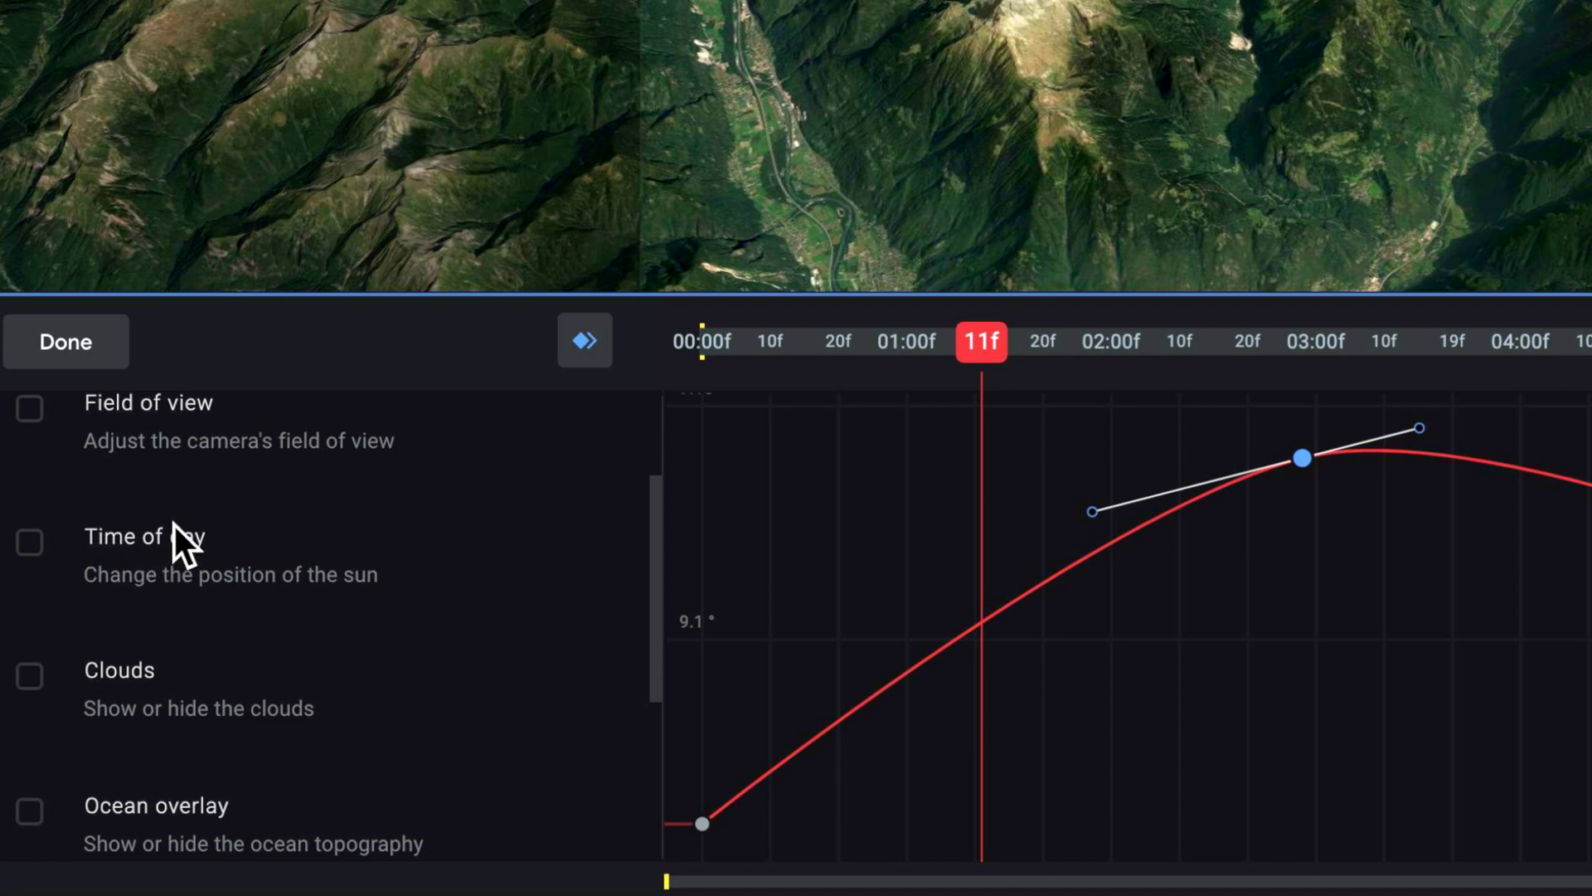
scroll(174, 547, "up", 2)
scroll(184, 560, "down", 6)
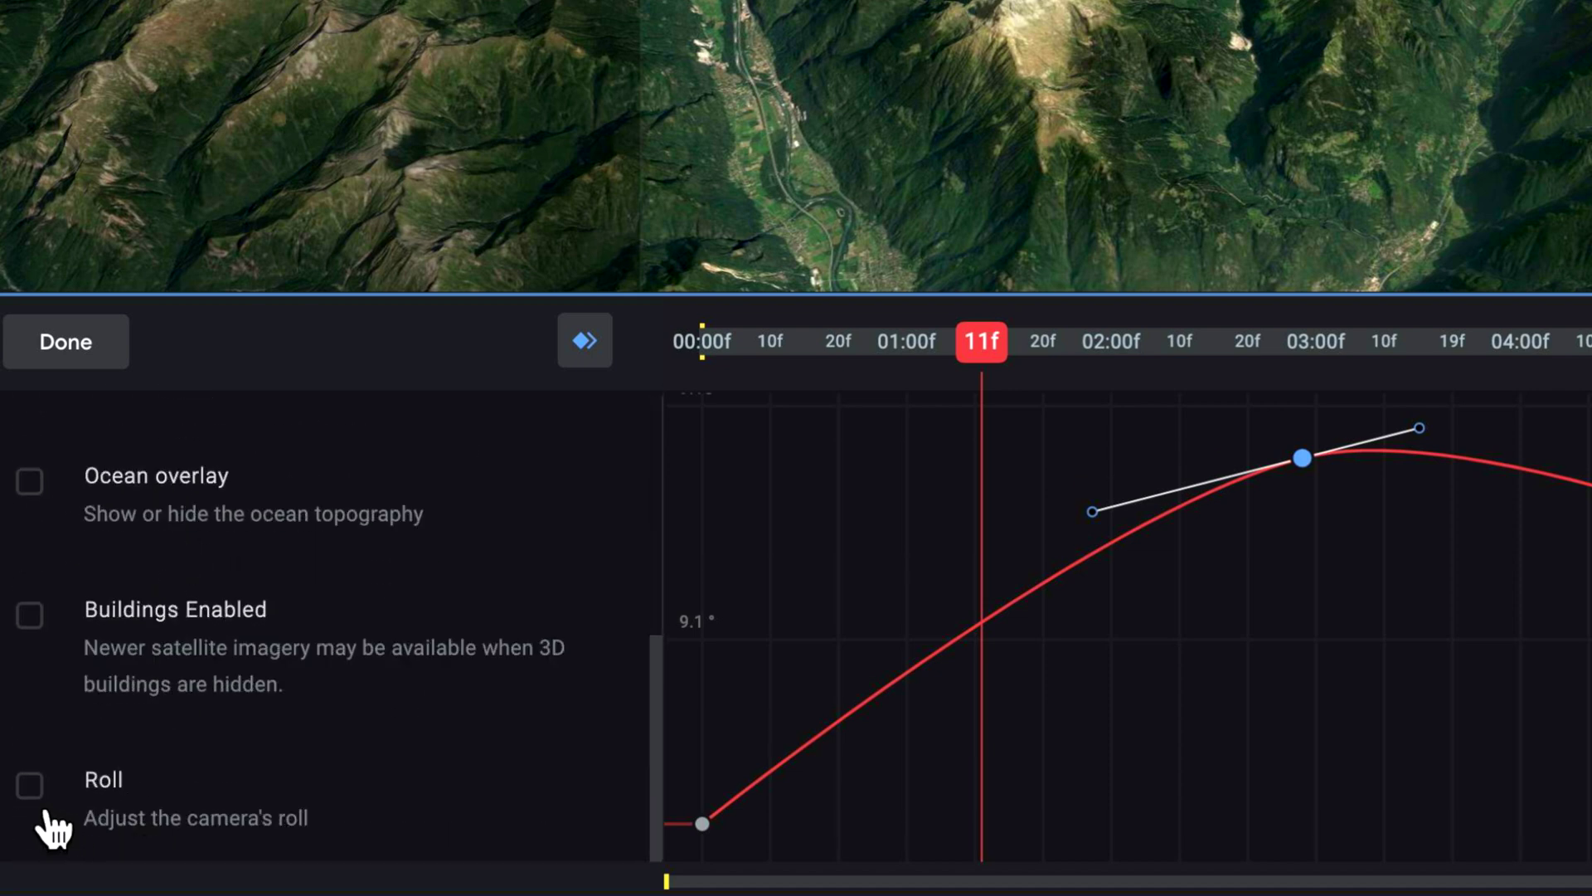
left_click(50, 332)
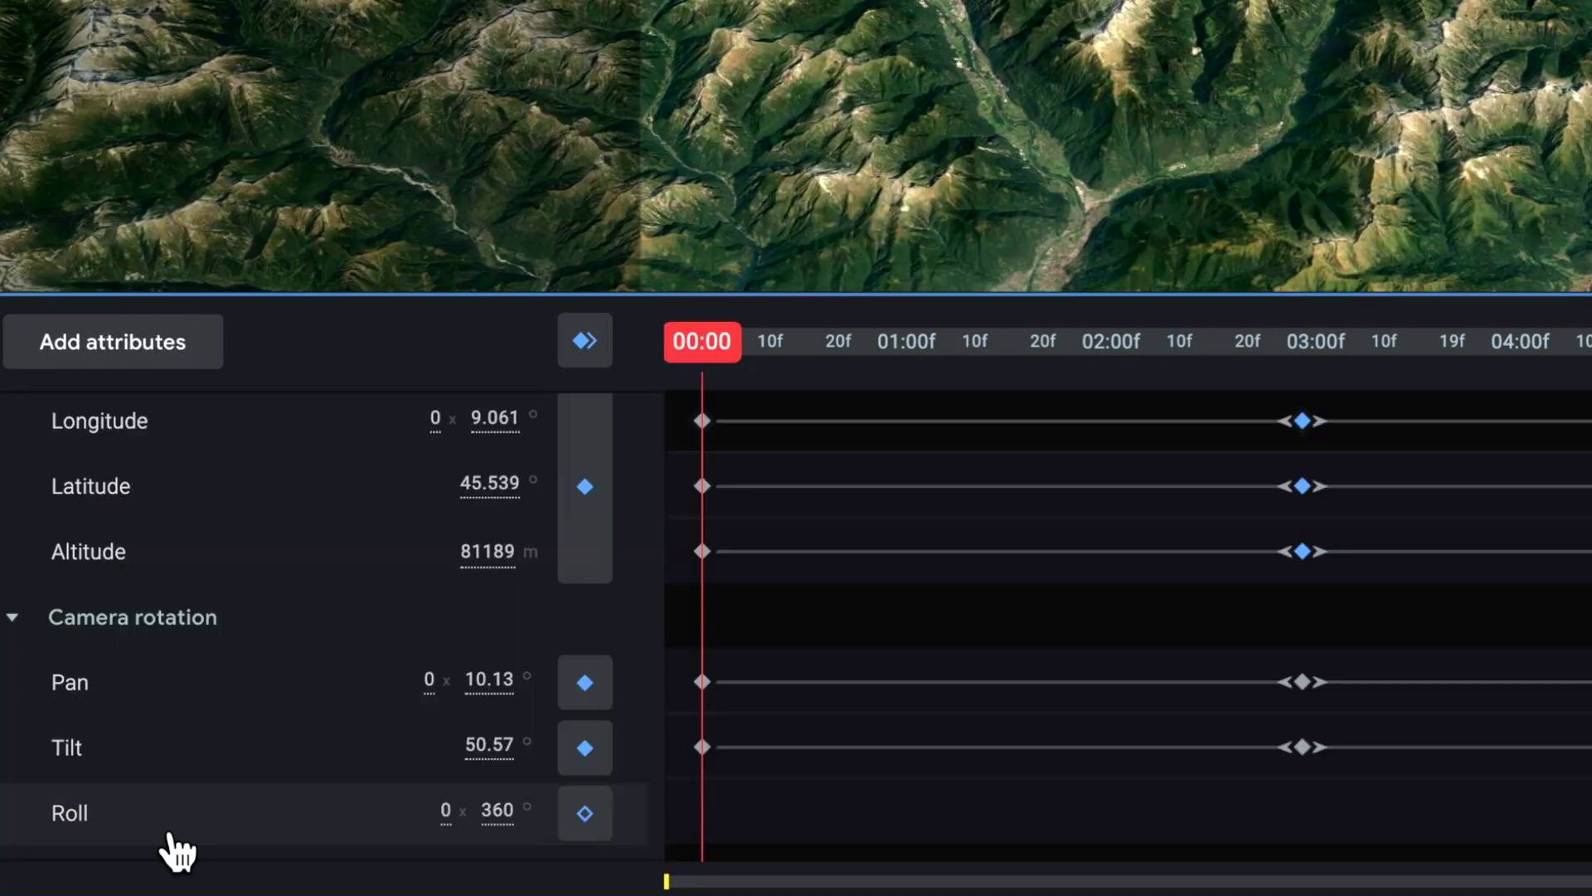
left_click(661, 824)
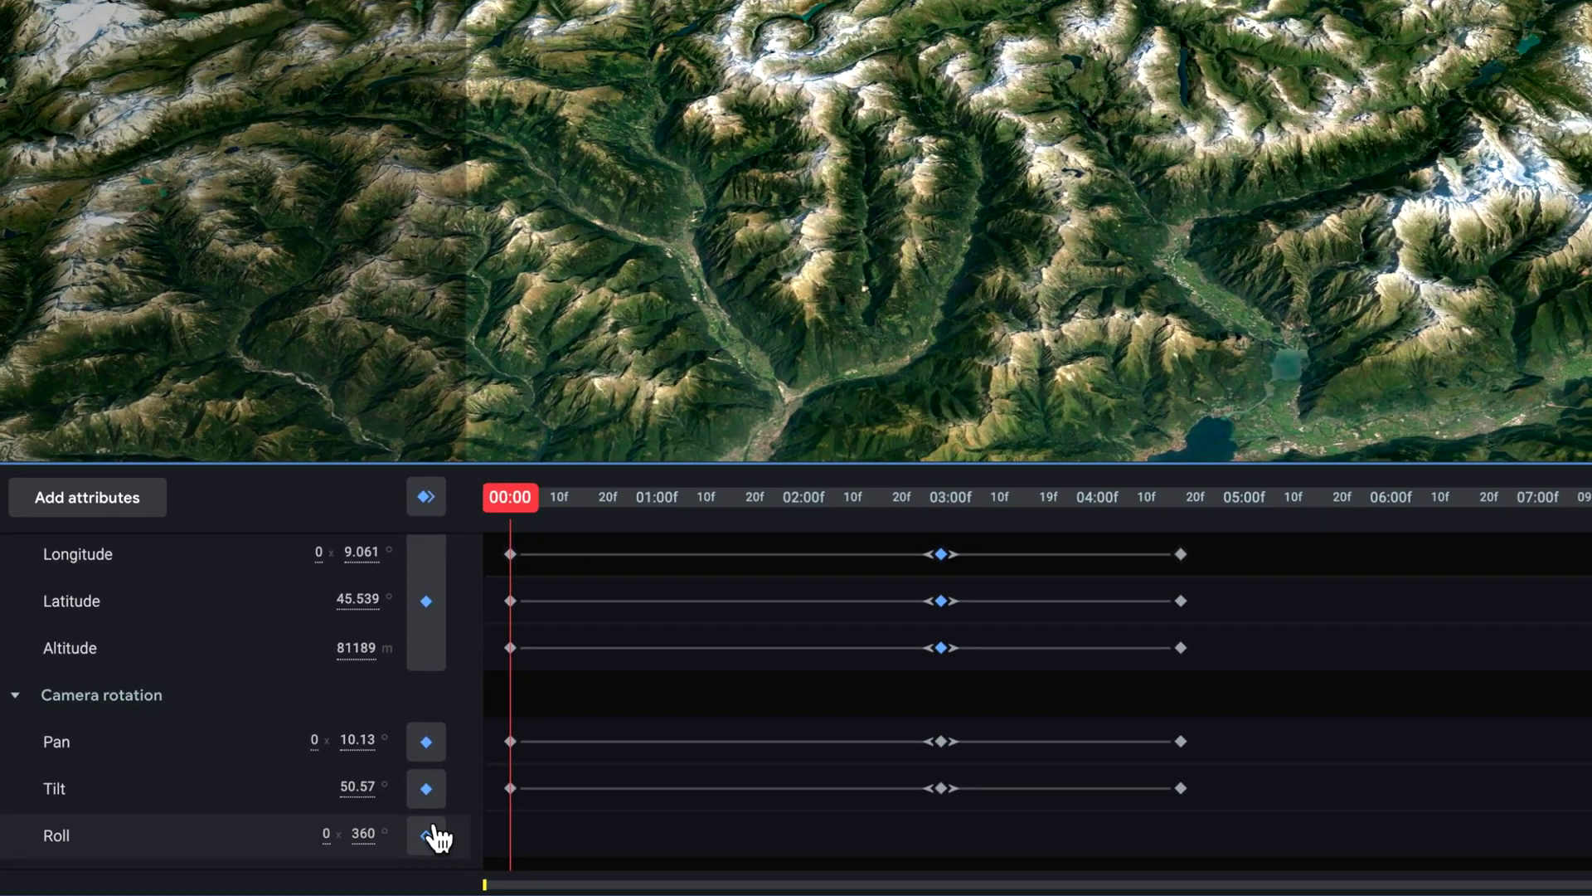
Step: Key Roll at 354.3° at 00:00 and bank it to 14.6° at about 04:17
left_click(428, 835)
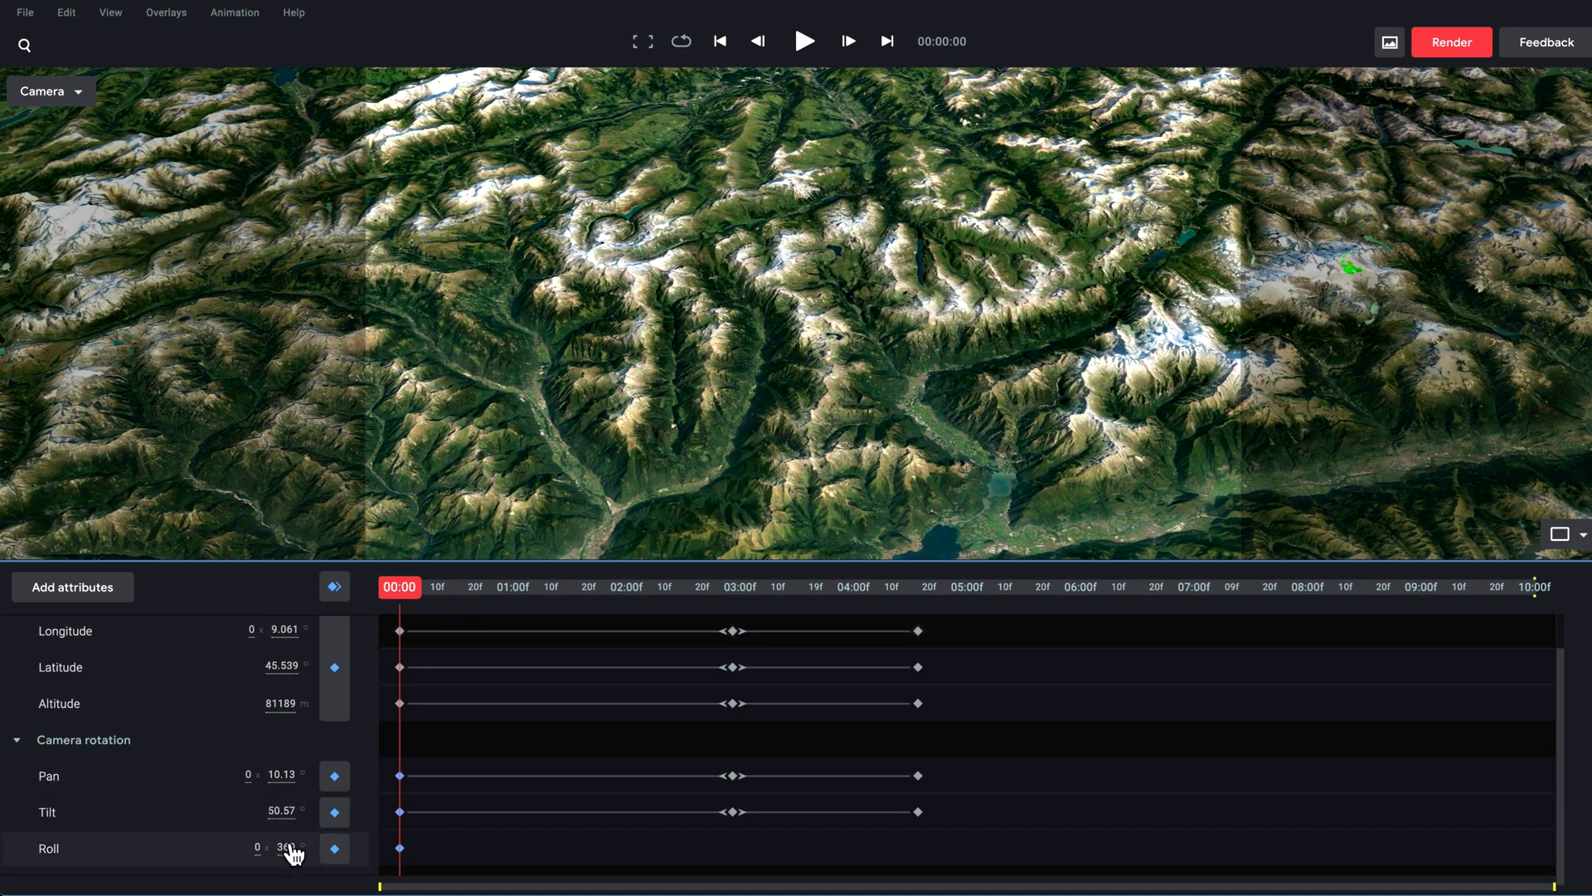
left_click_drag(294, 854, 252, 863)
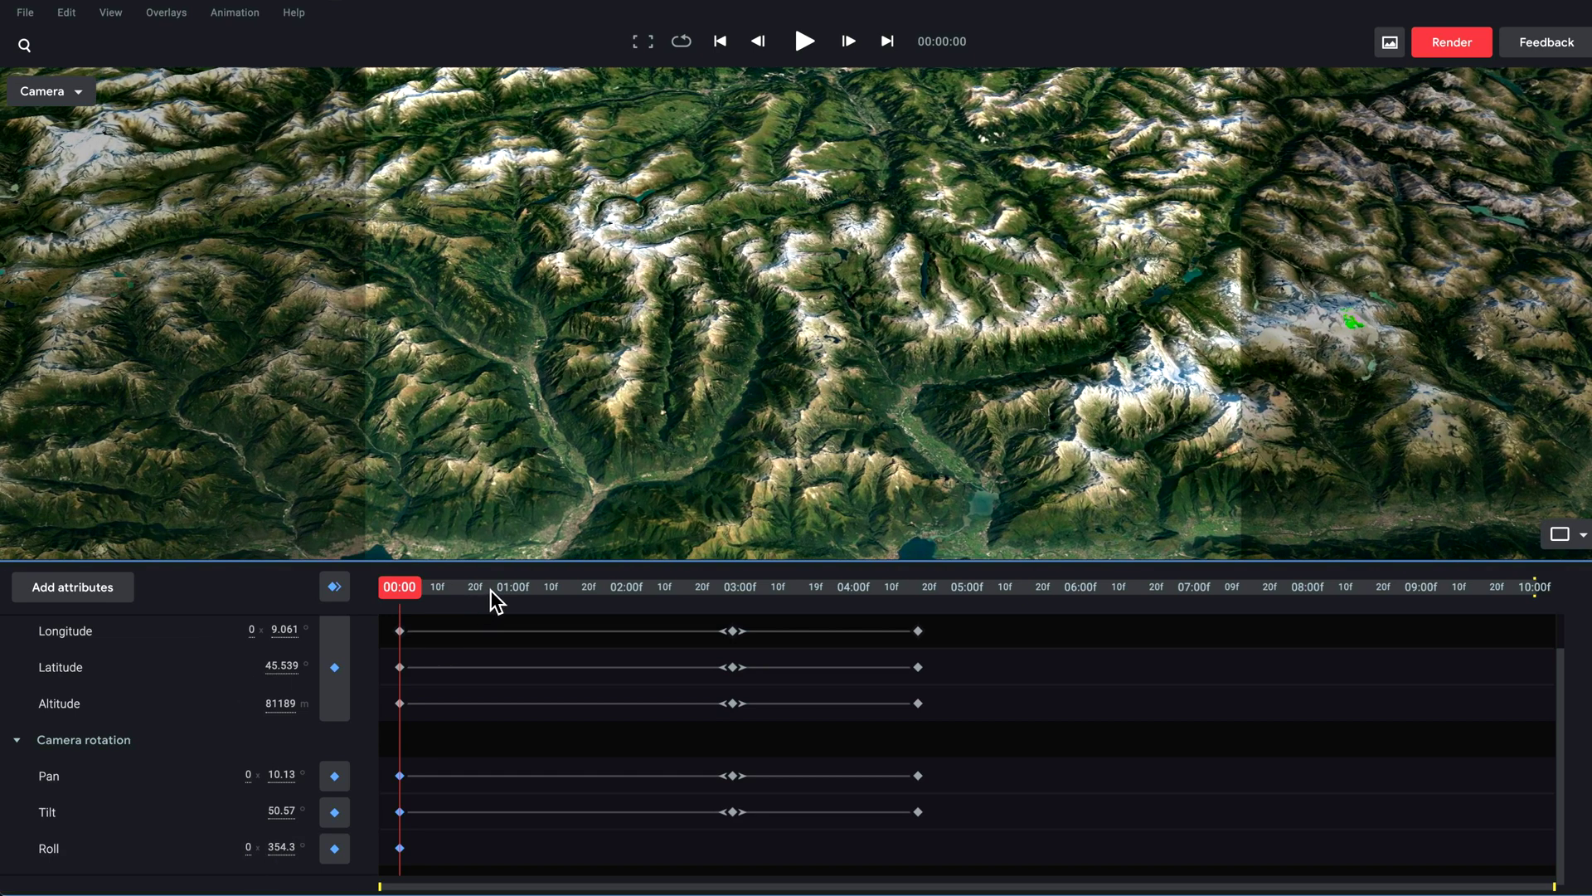
left_click_drag(490, 590, 919, 614)
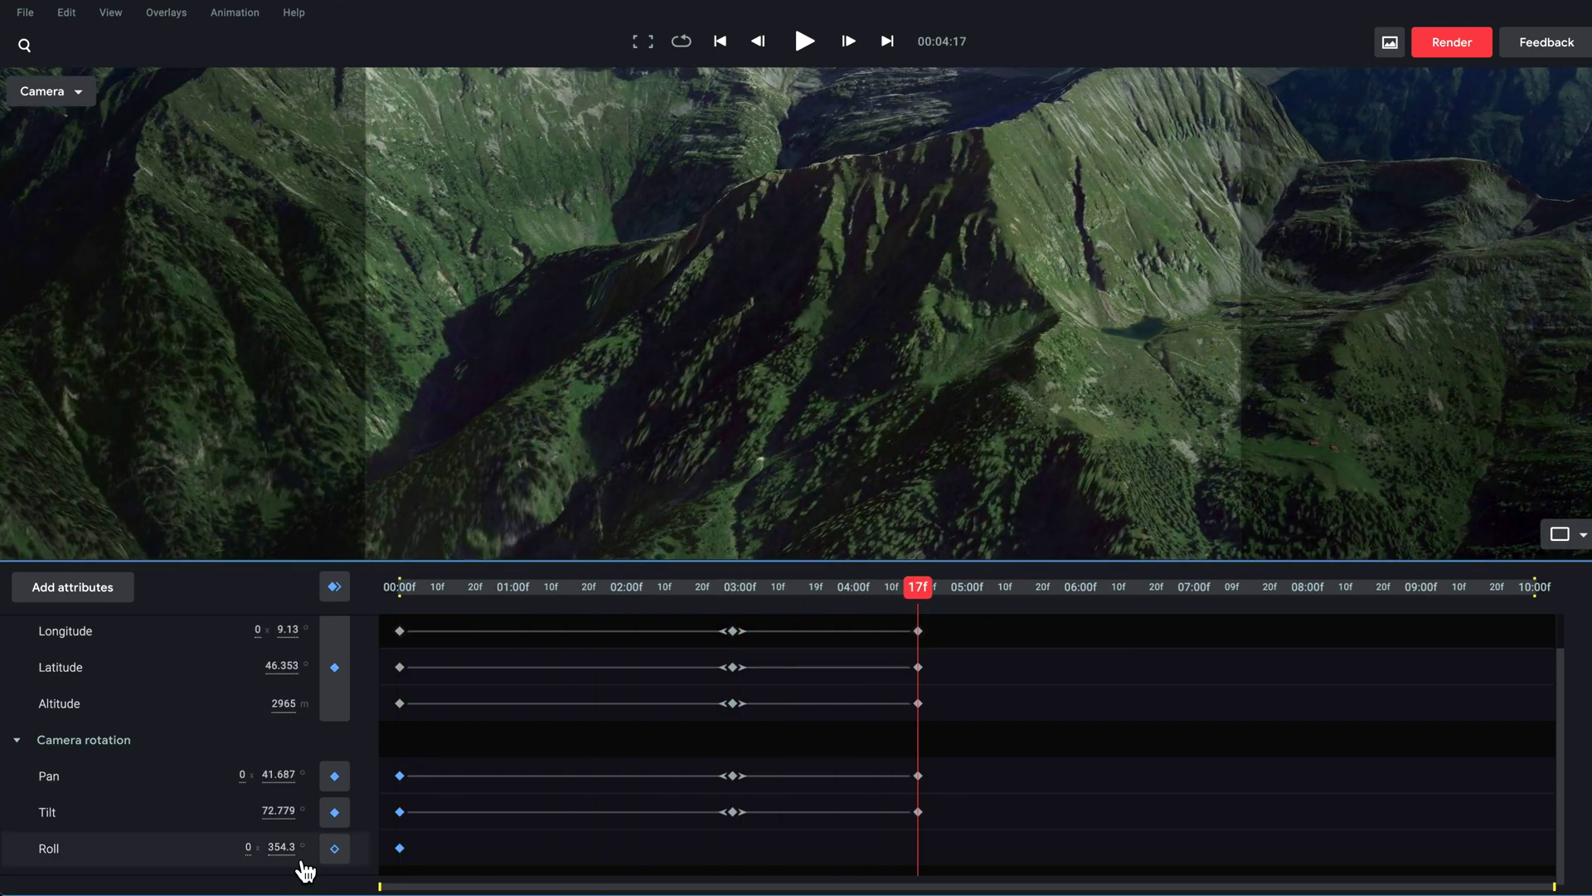
left_click(334, 848)
left_click_drag(876, 589, 893, 635)
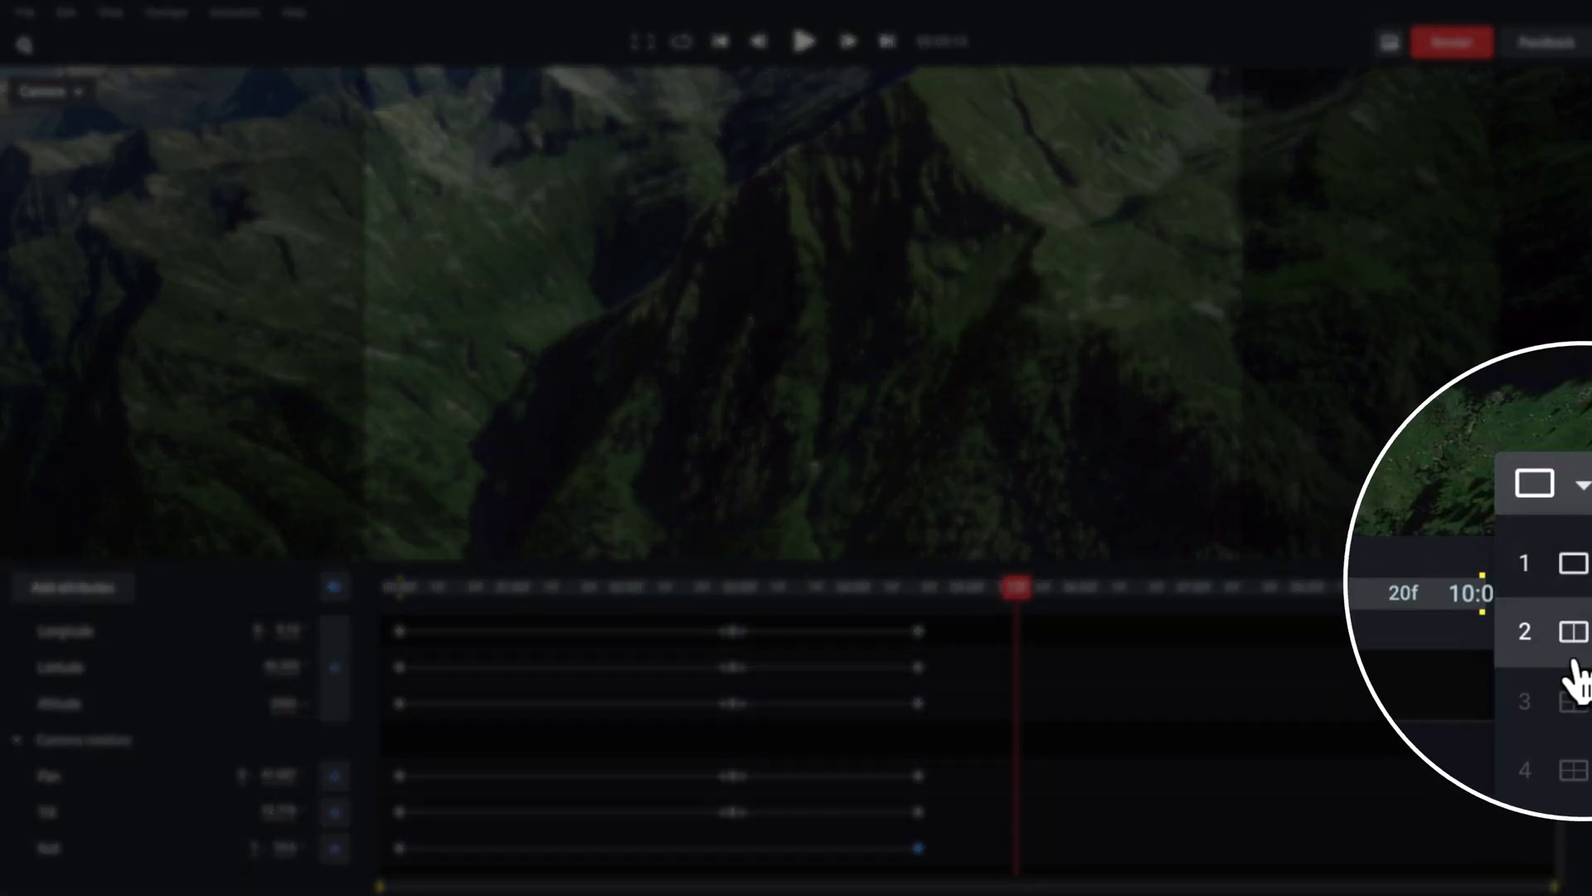
left_click(1575, 618)
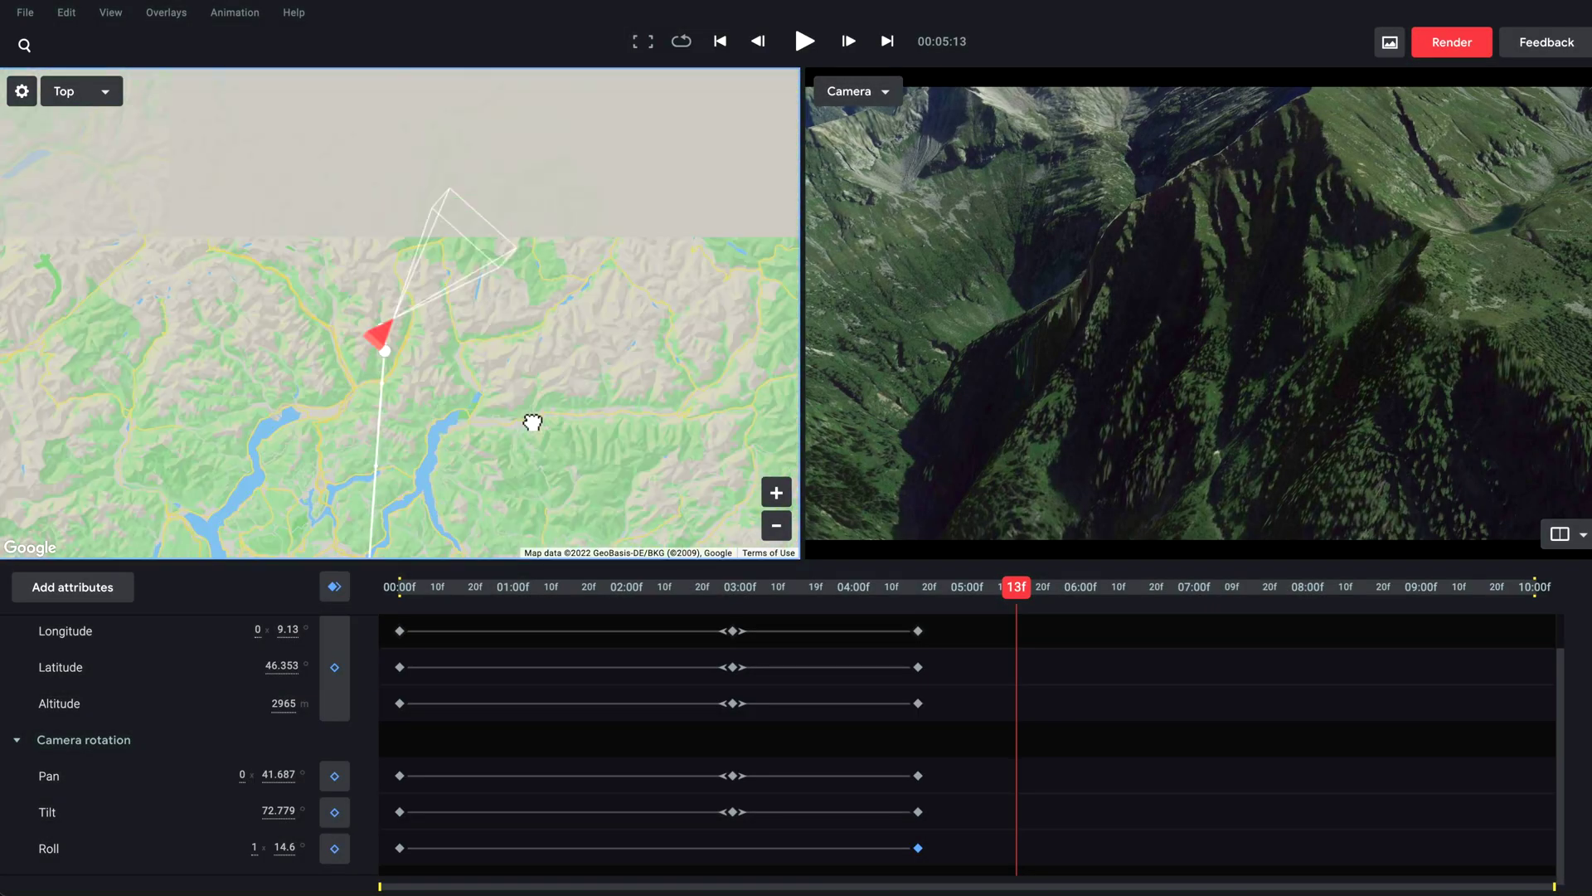
Step: Pan the top-down map to the flight path and reposition the camera marker
left_click_drag(532, 422, 574, 251)
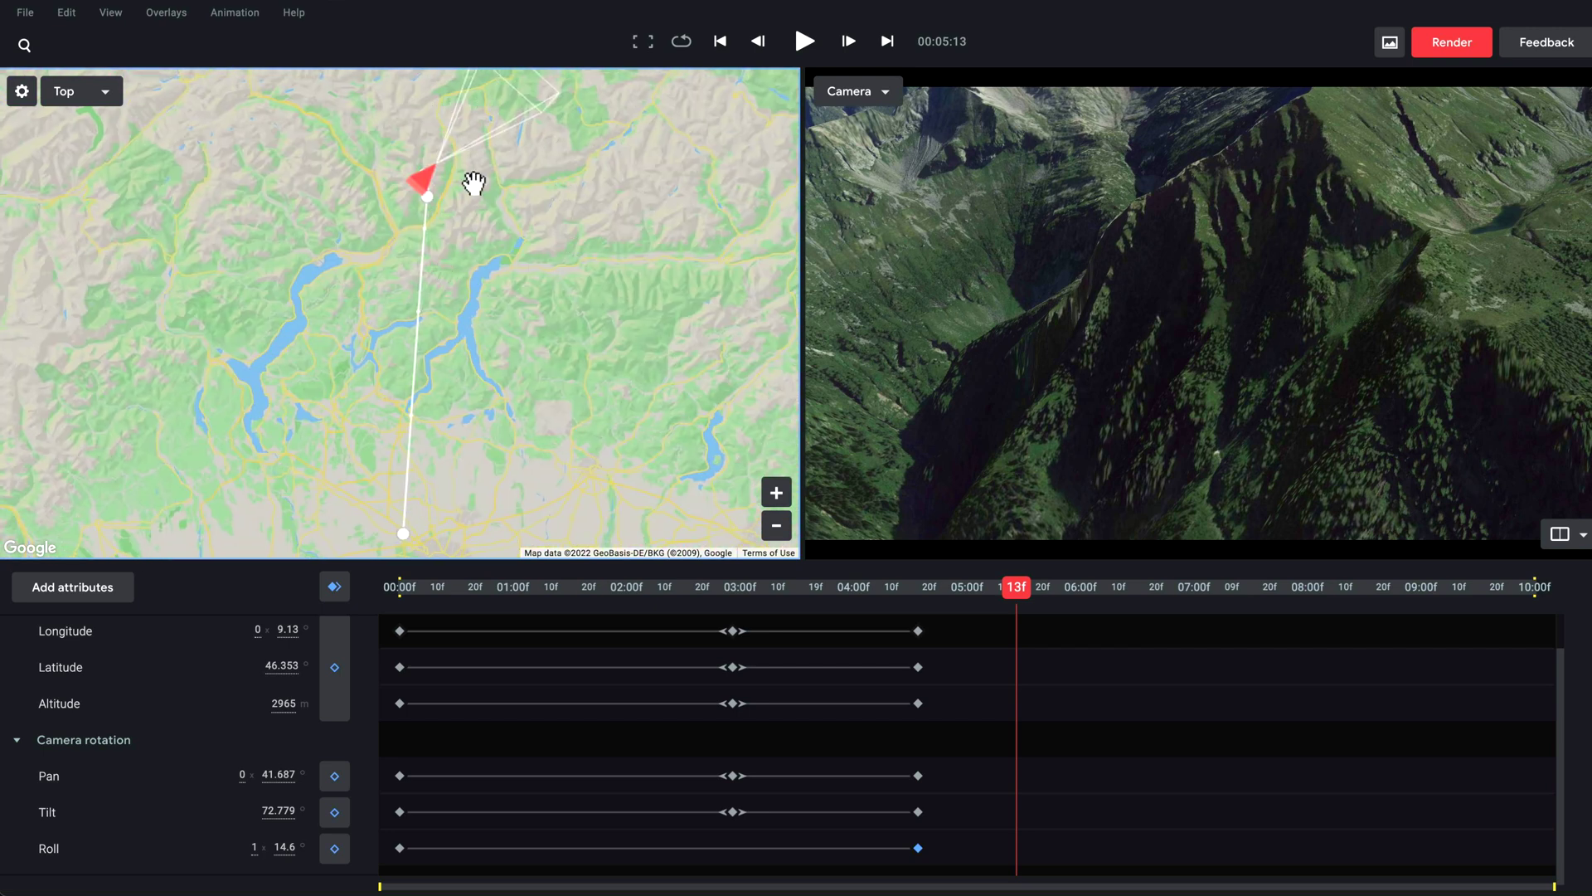
mouse_move(427, 212)
left_mouse_down()
mouse_move(412, 217)
mouse_move(390, 142)
mouse_move(540, 211)
mouse_move(474, 175)
mouse_move(381, 229)
left_mouse_up()
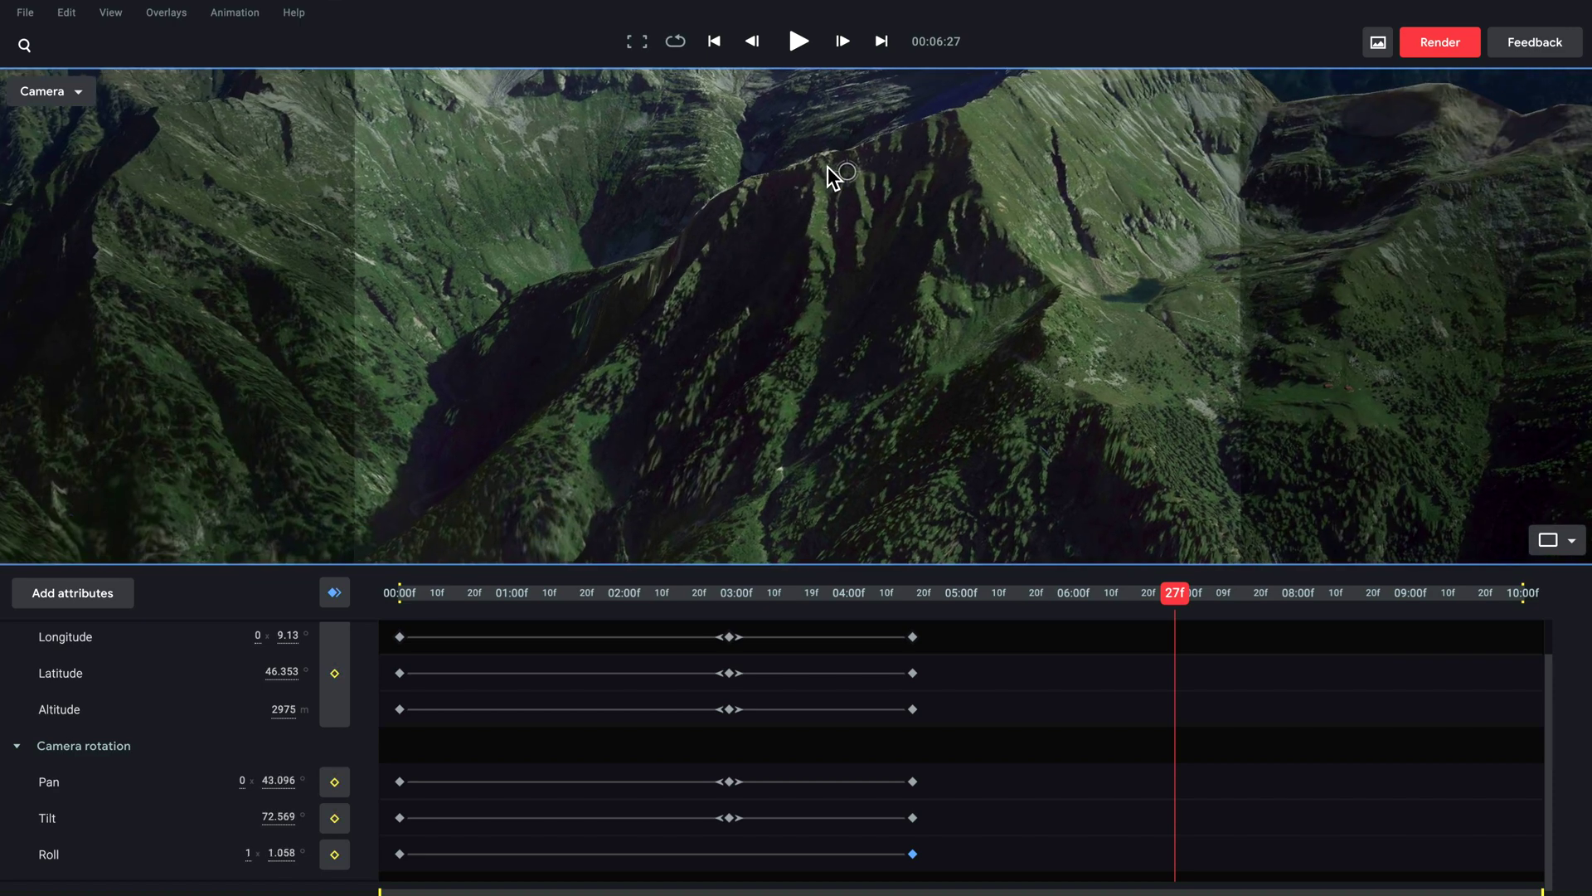
Step: Orbit and pull back the camera at 06:27, then raise it to 4612 m at 10:00
left_click_drag(846, 170, 1152, 124, "shift")
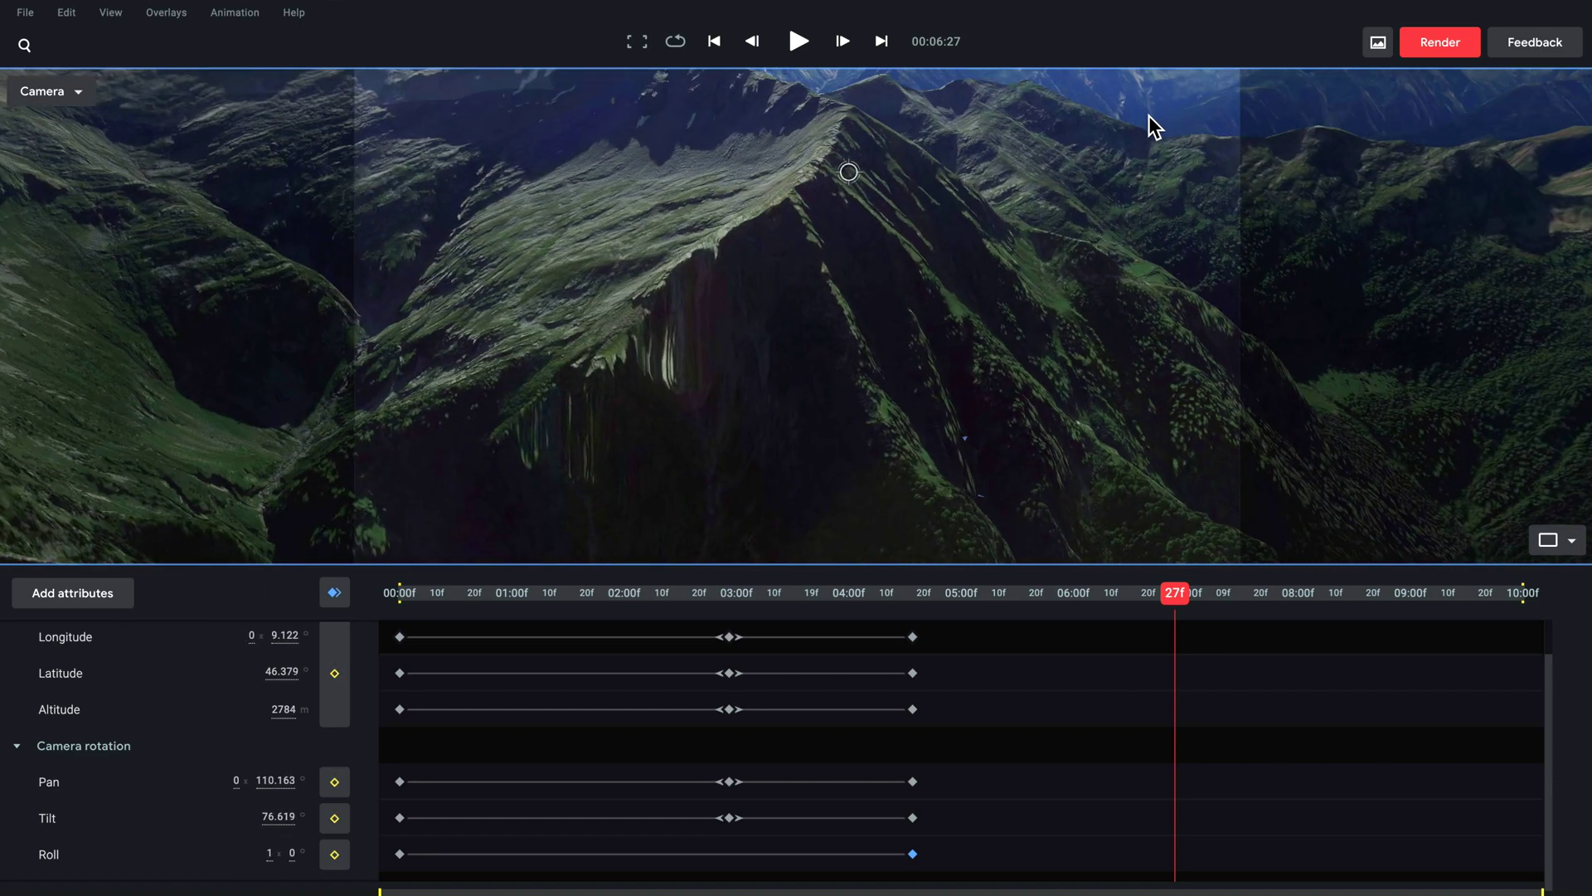
left_click_drag(867, 220, 949, 309)
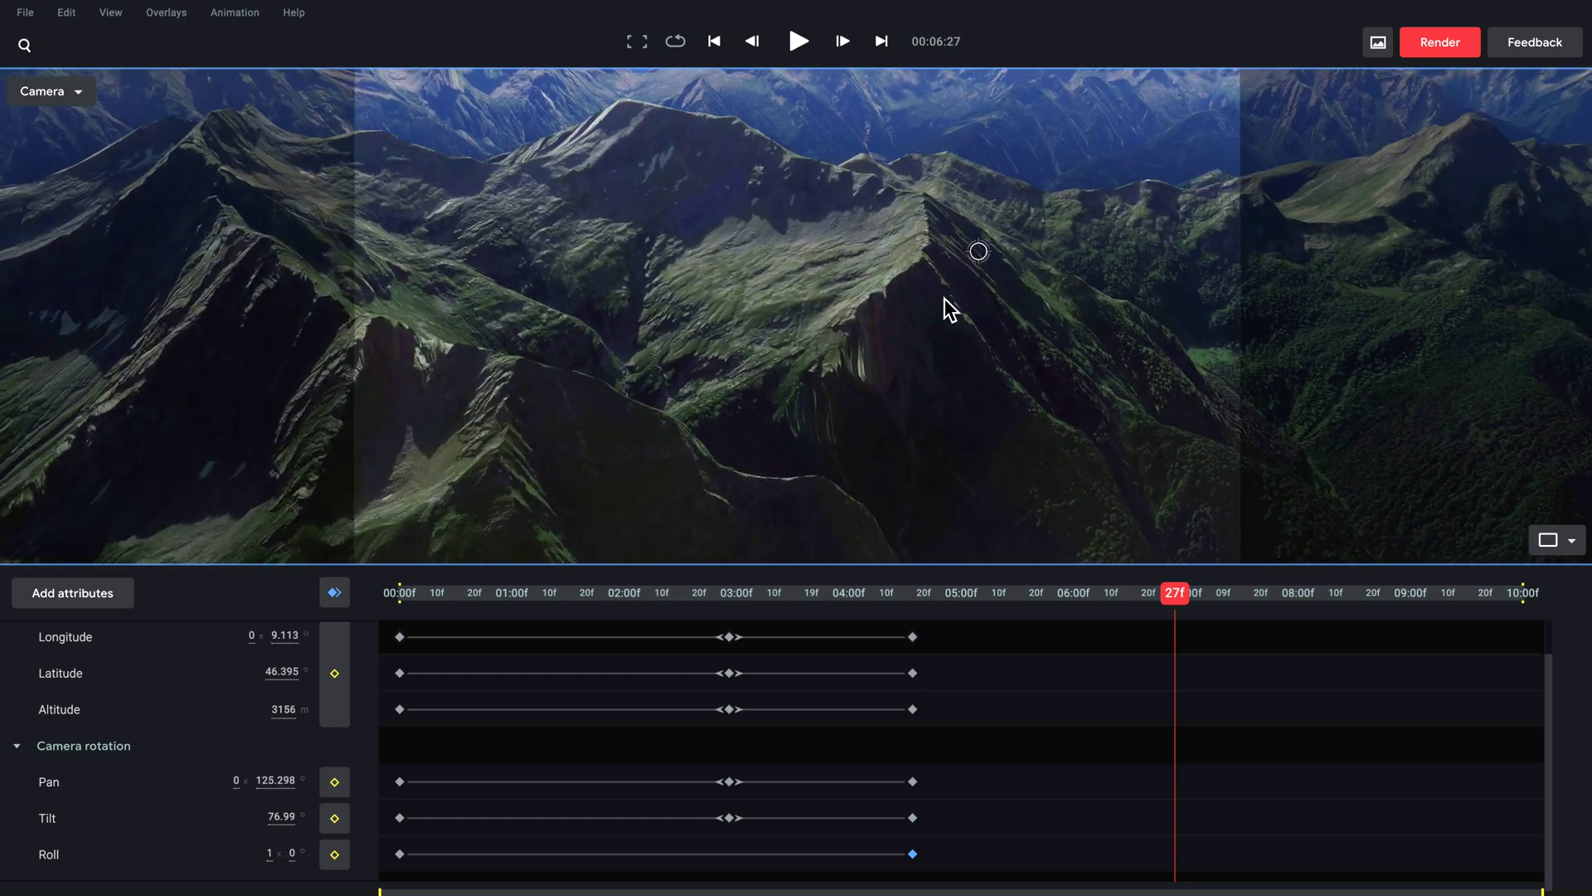
left_click_drag(1127, 596, 1194, 638)
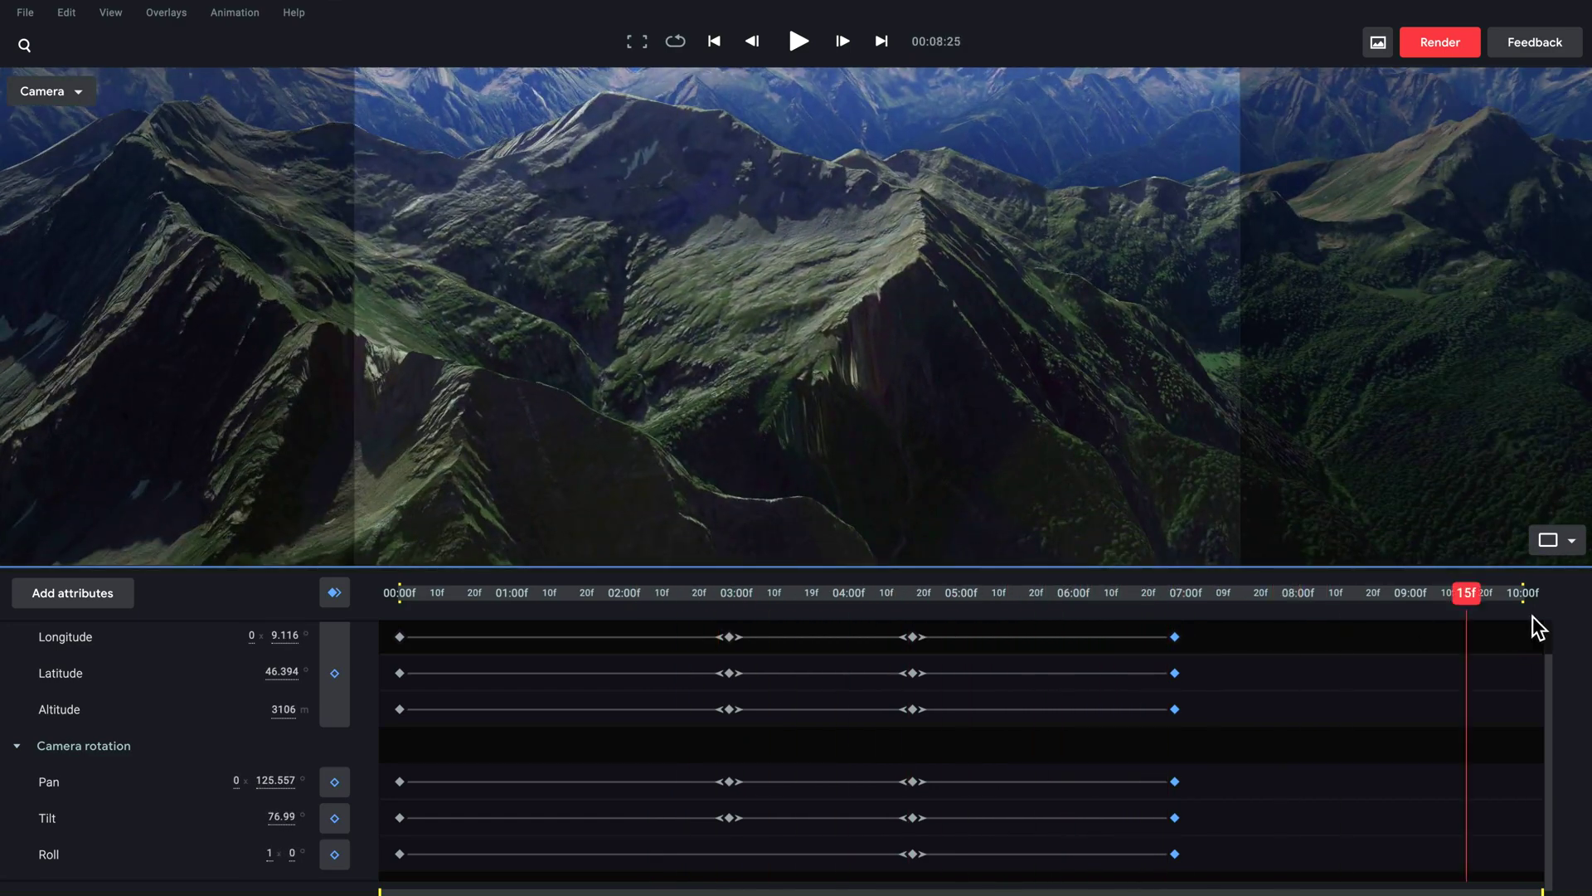
scroll(853, 345, "down", 5)
left_click_drag(817, 338, 904, 332, "shift")
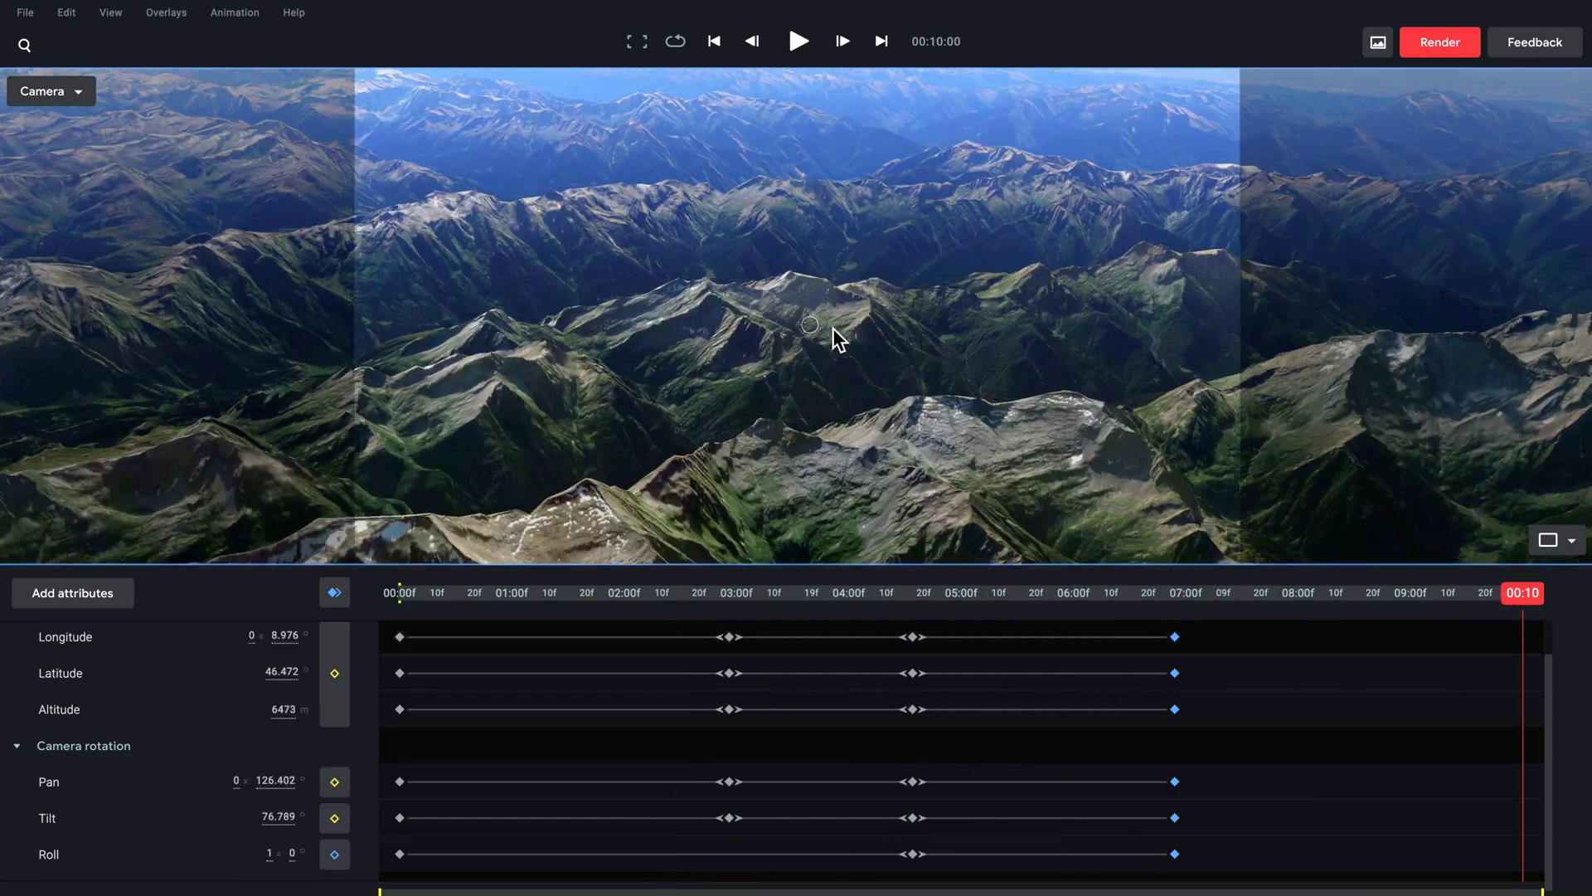
scroll(904, 332, "up", 2)
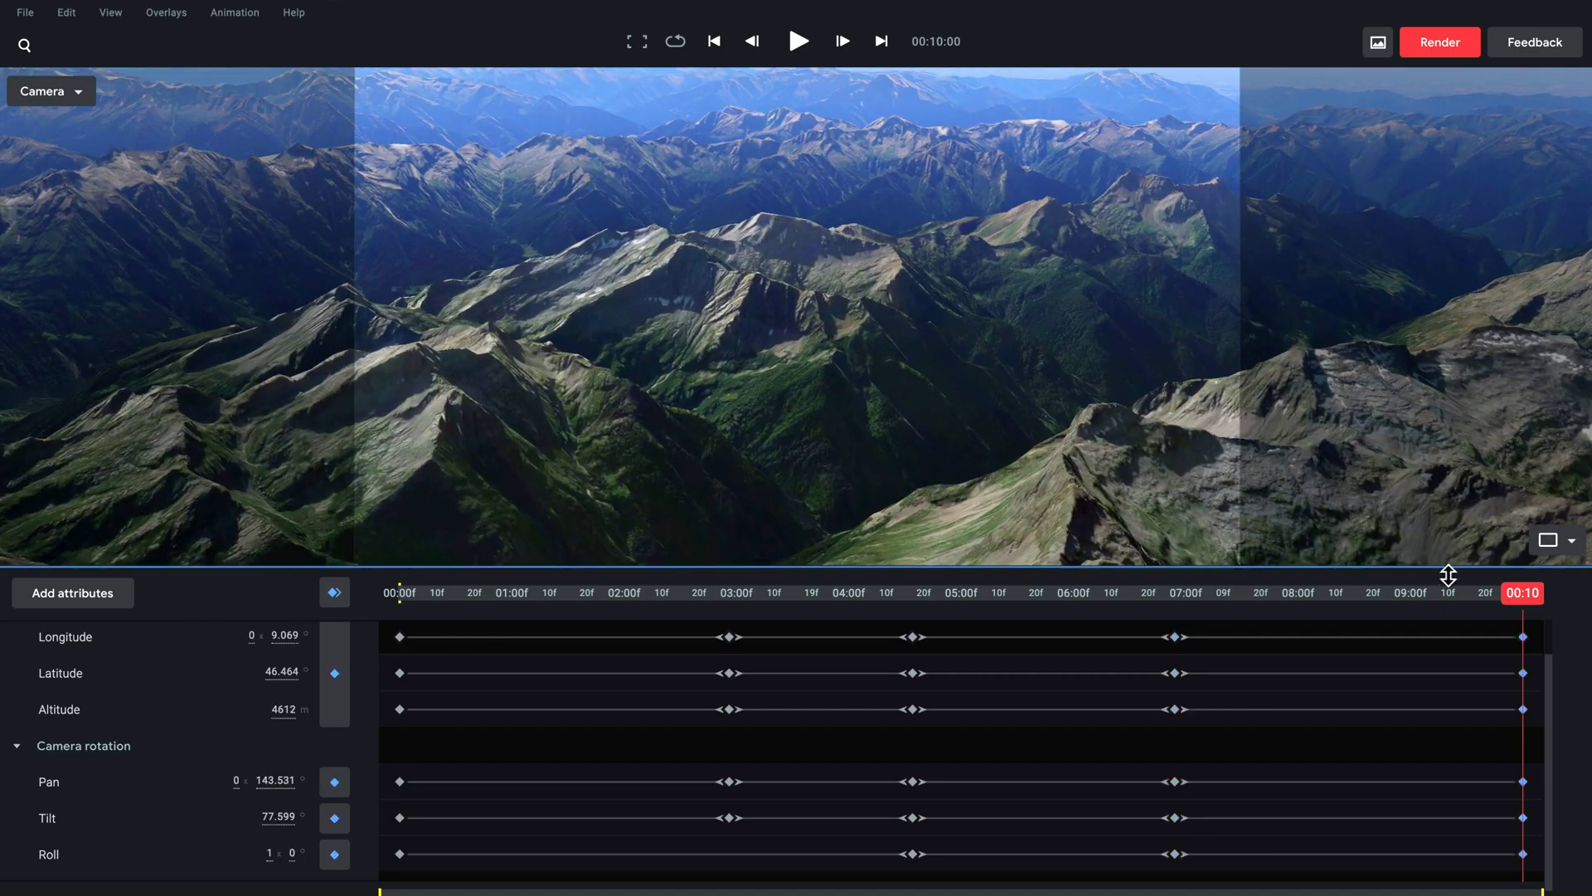
left_click_drag(1243, 619, 1019, 618)
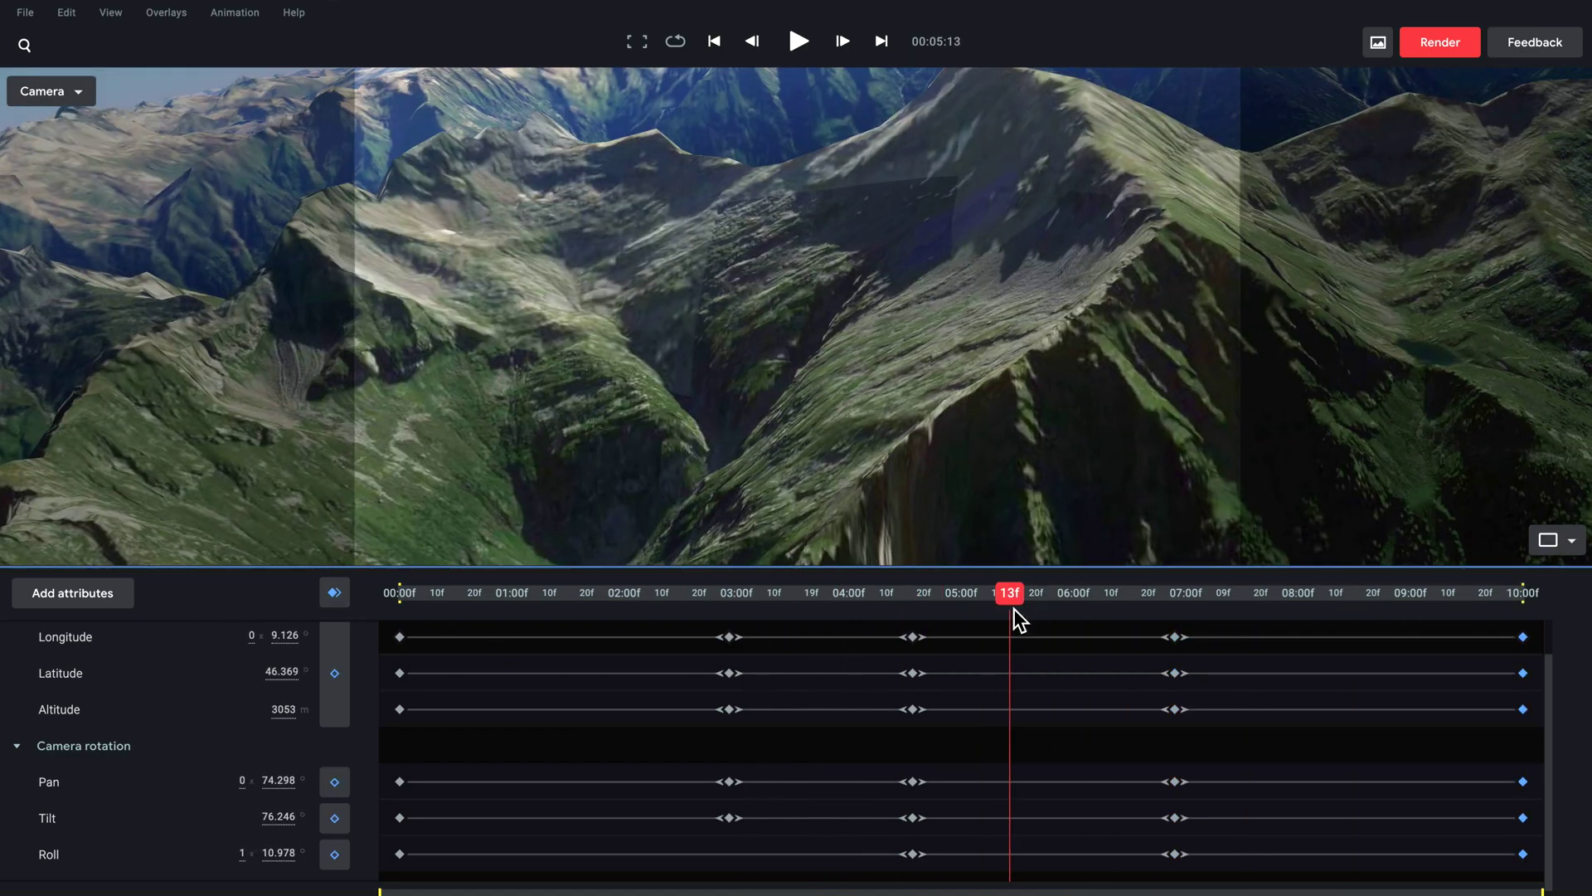
Step: Smooth the Longitude curve and flatten Tilt to about 76.472 through the 06:27 keyframe
left_click(172, 647)
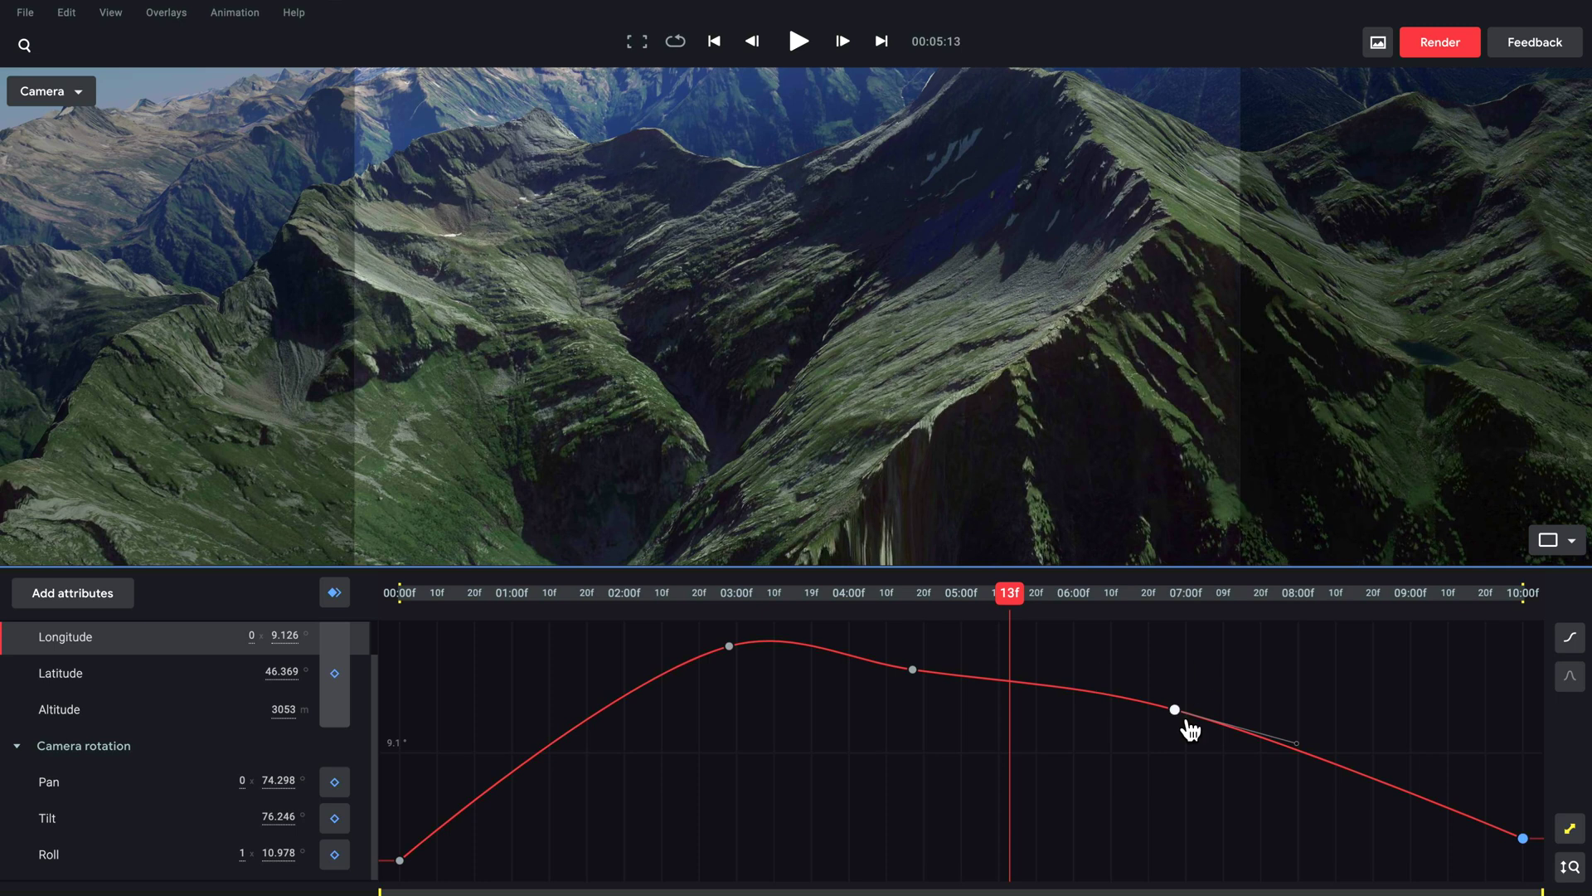
left_click_drag(1186, 722, 1185, 730)
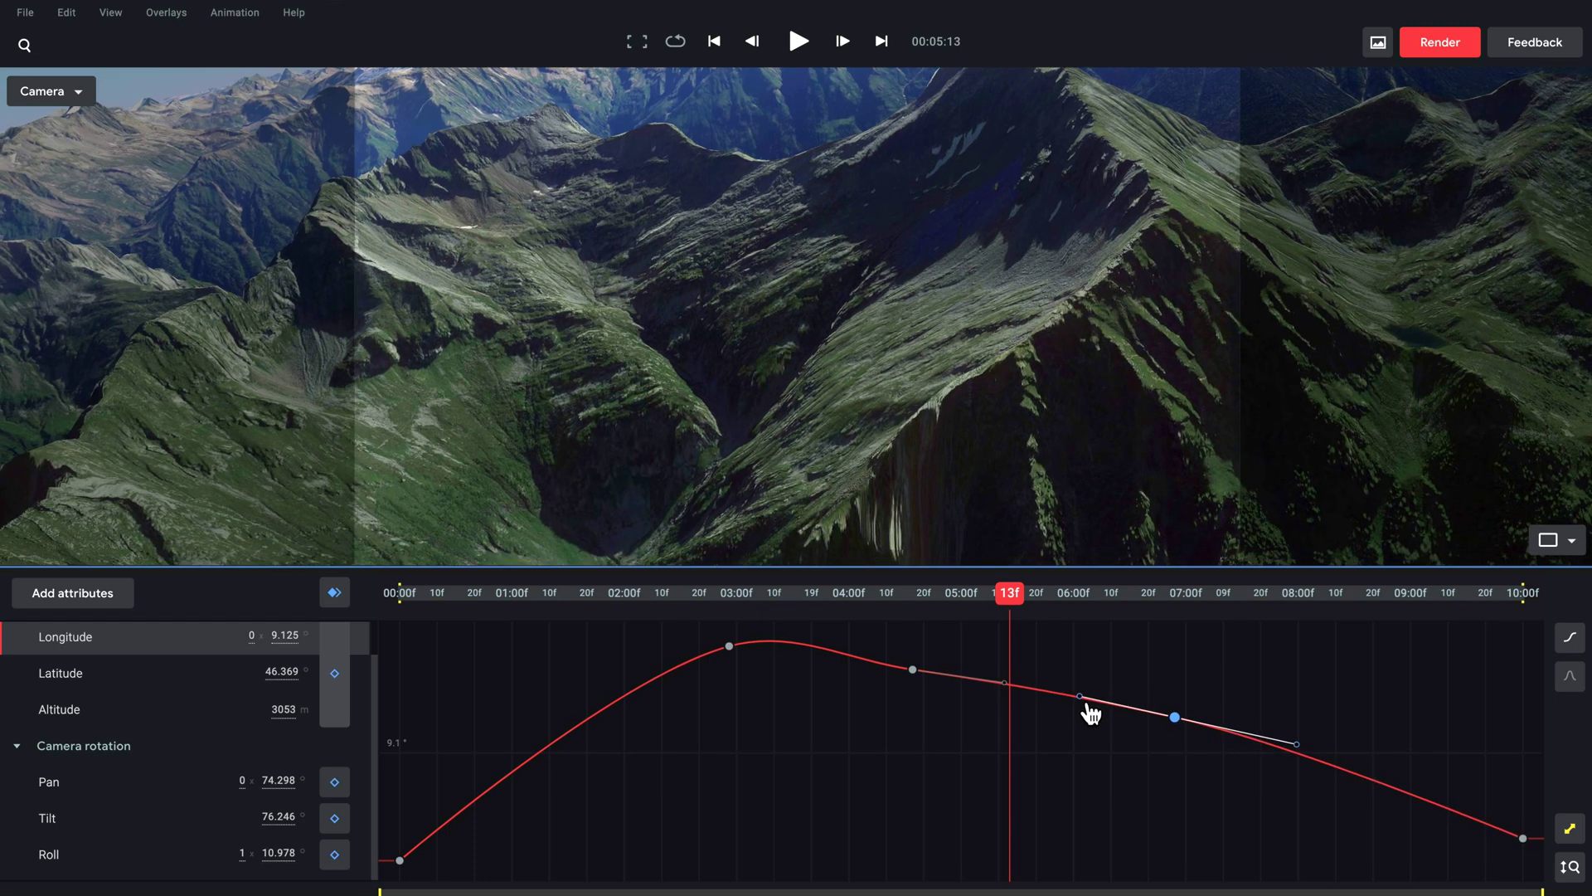
left_click(127, 703)
left_click(126, 702)
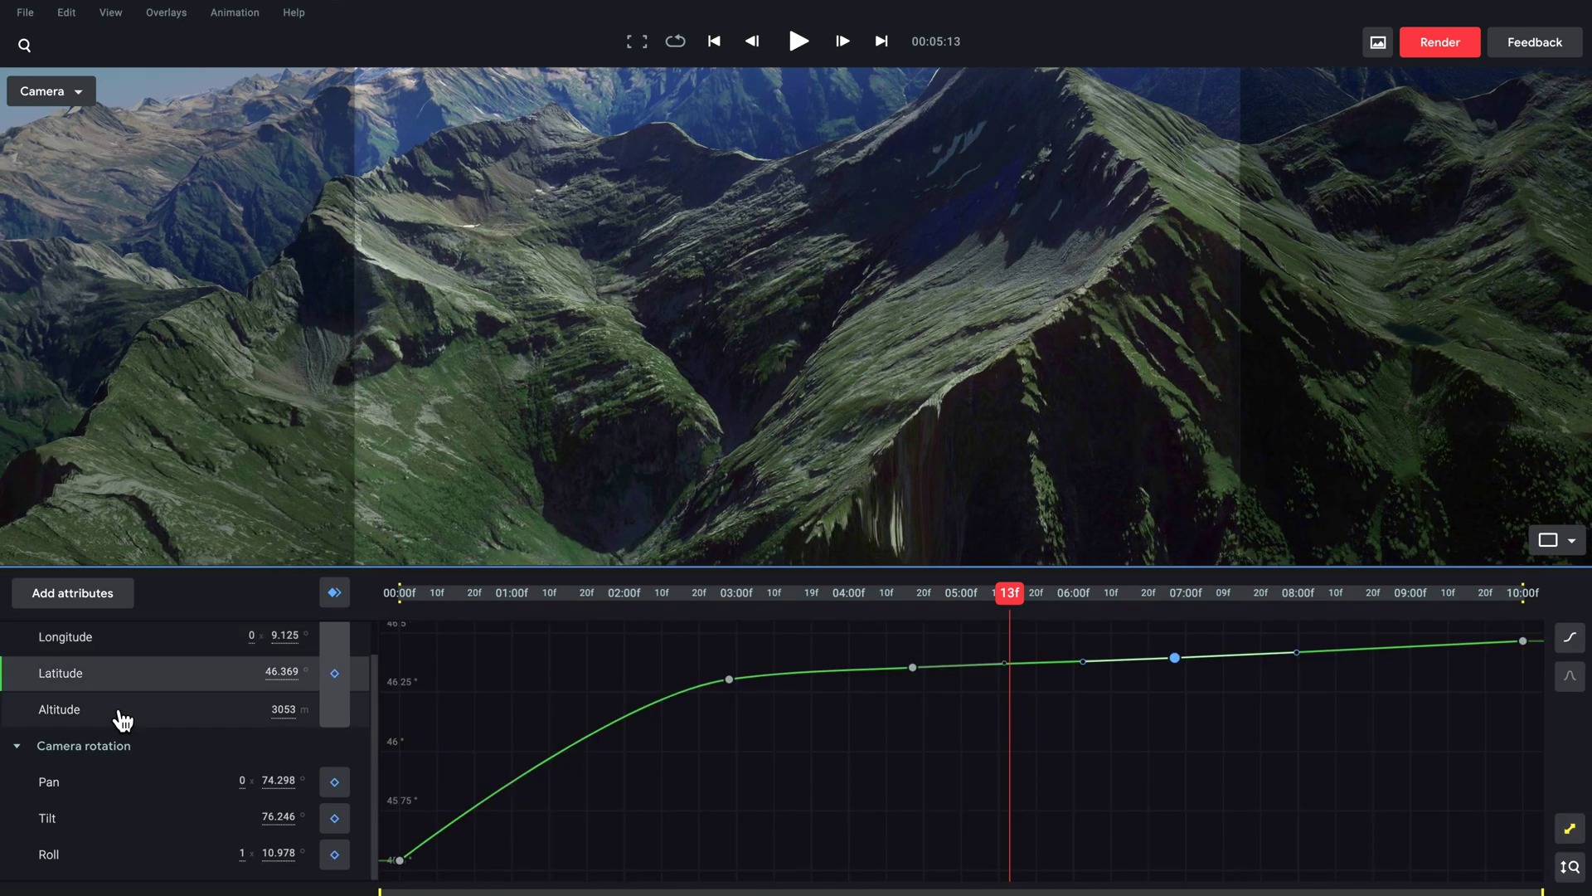
left_click(120, 733)
left_click(179, 802)
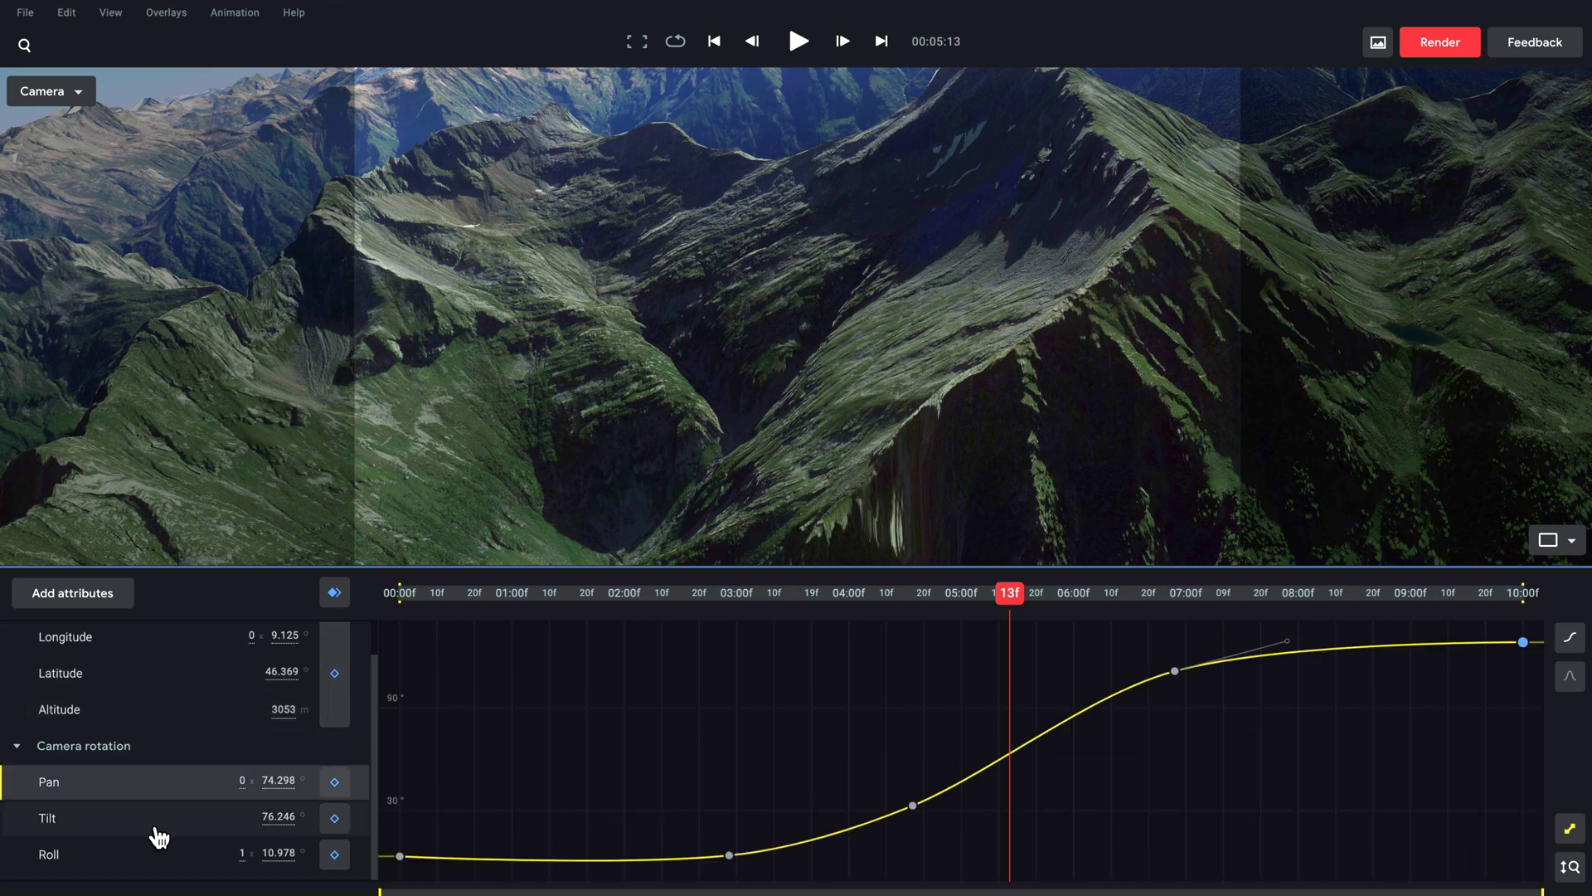
left_click(157, 836)
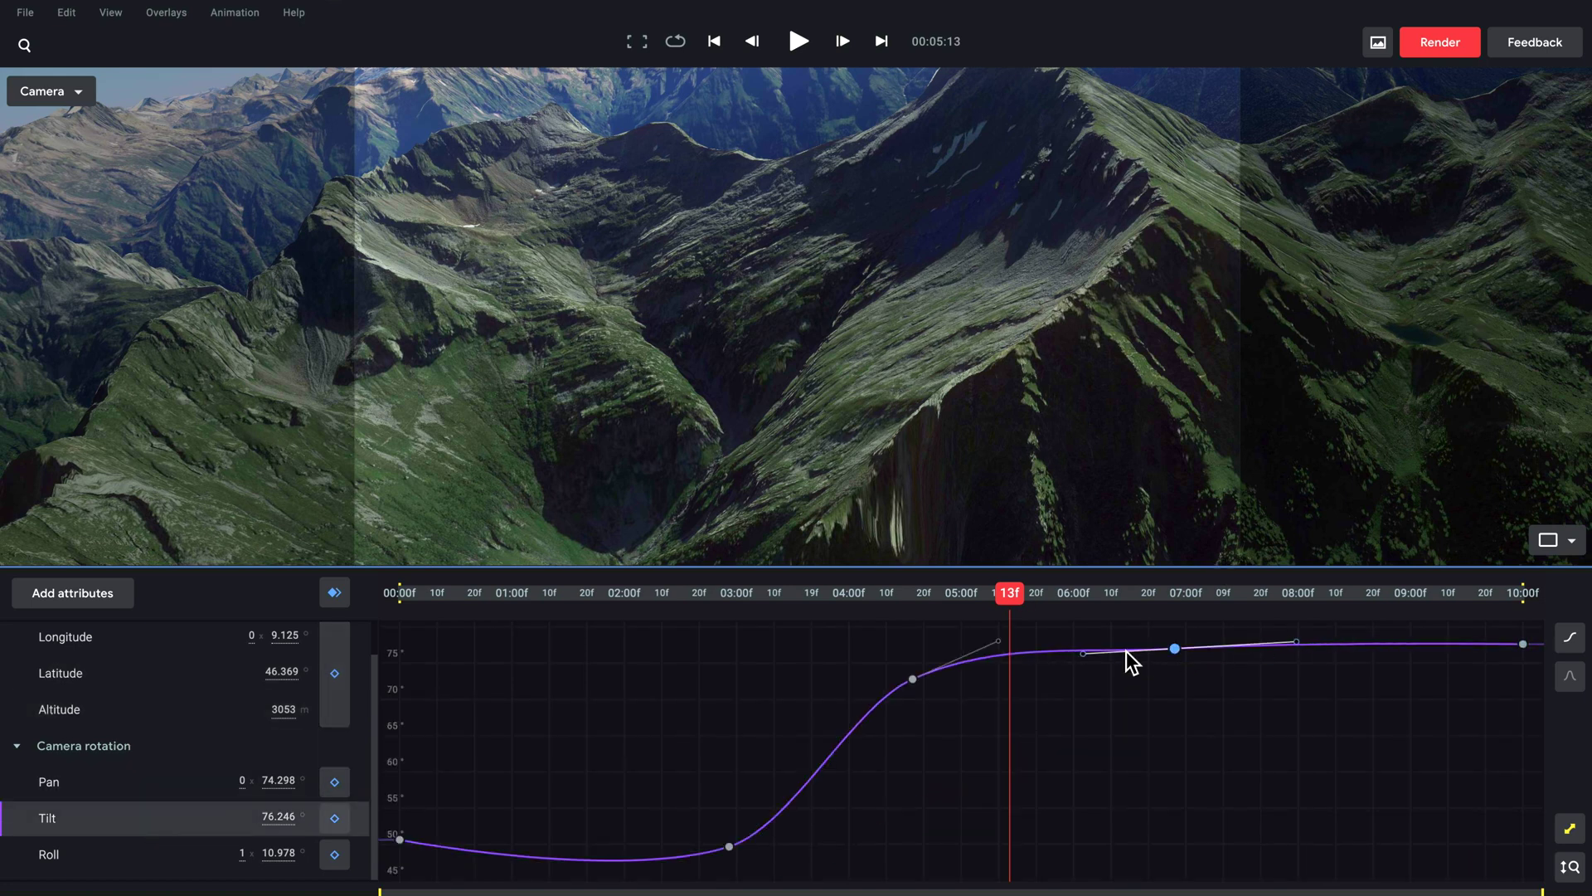
left_click_drag(1093, 667, 1093, 666)
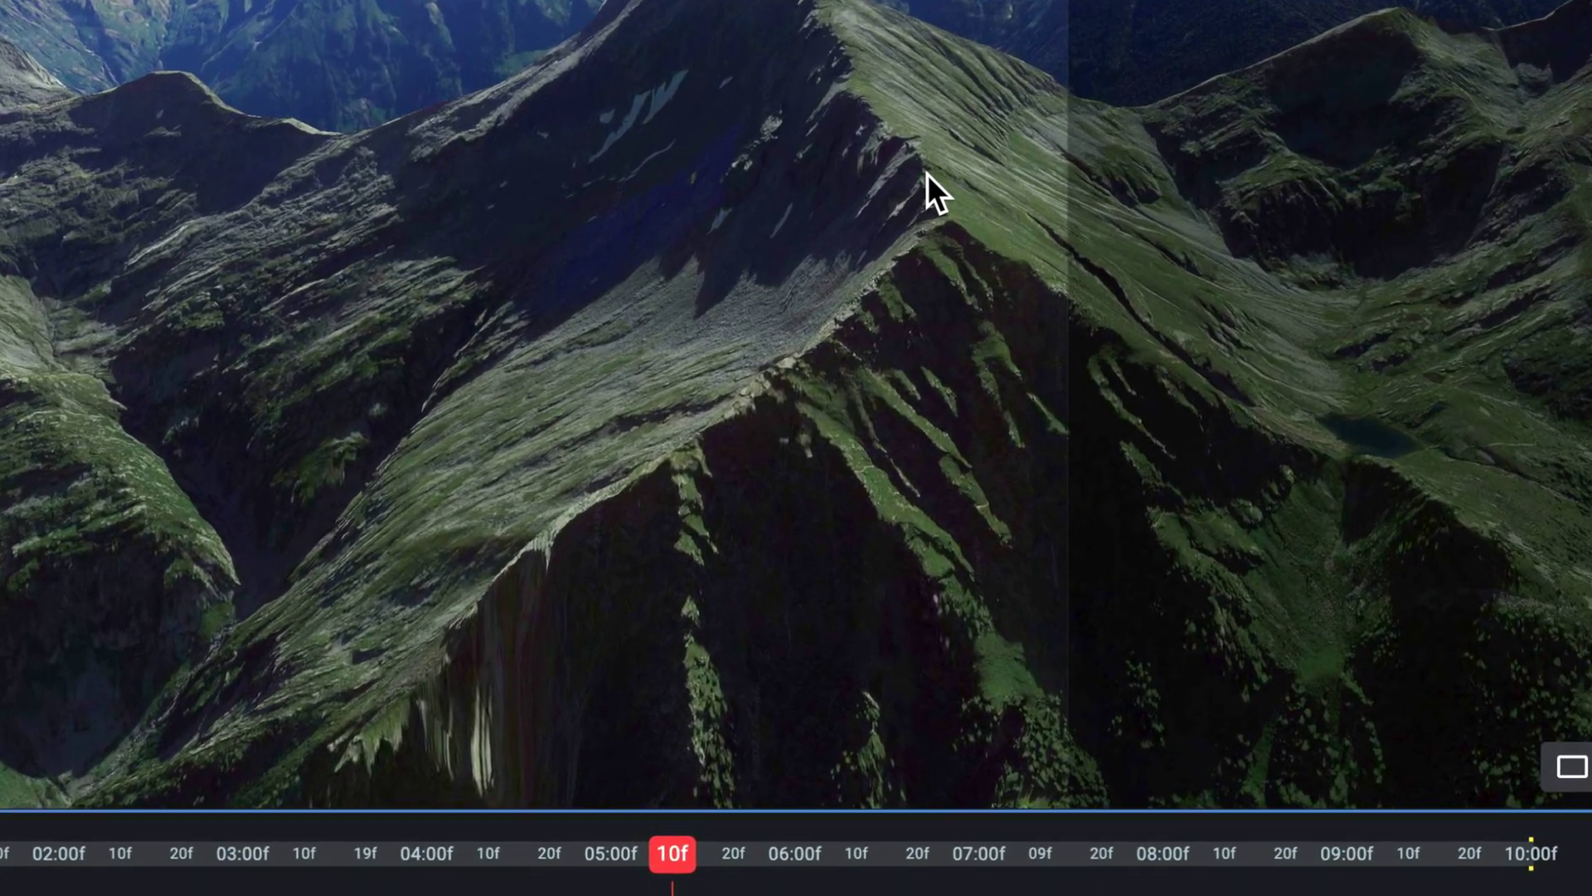
Step: Mark the mountain summit as the track point Top, then close the Track points panel
right_click(1153, 178)
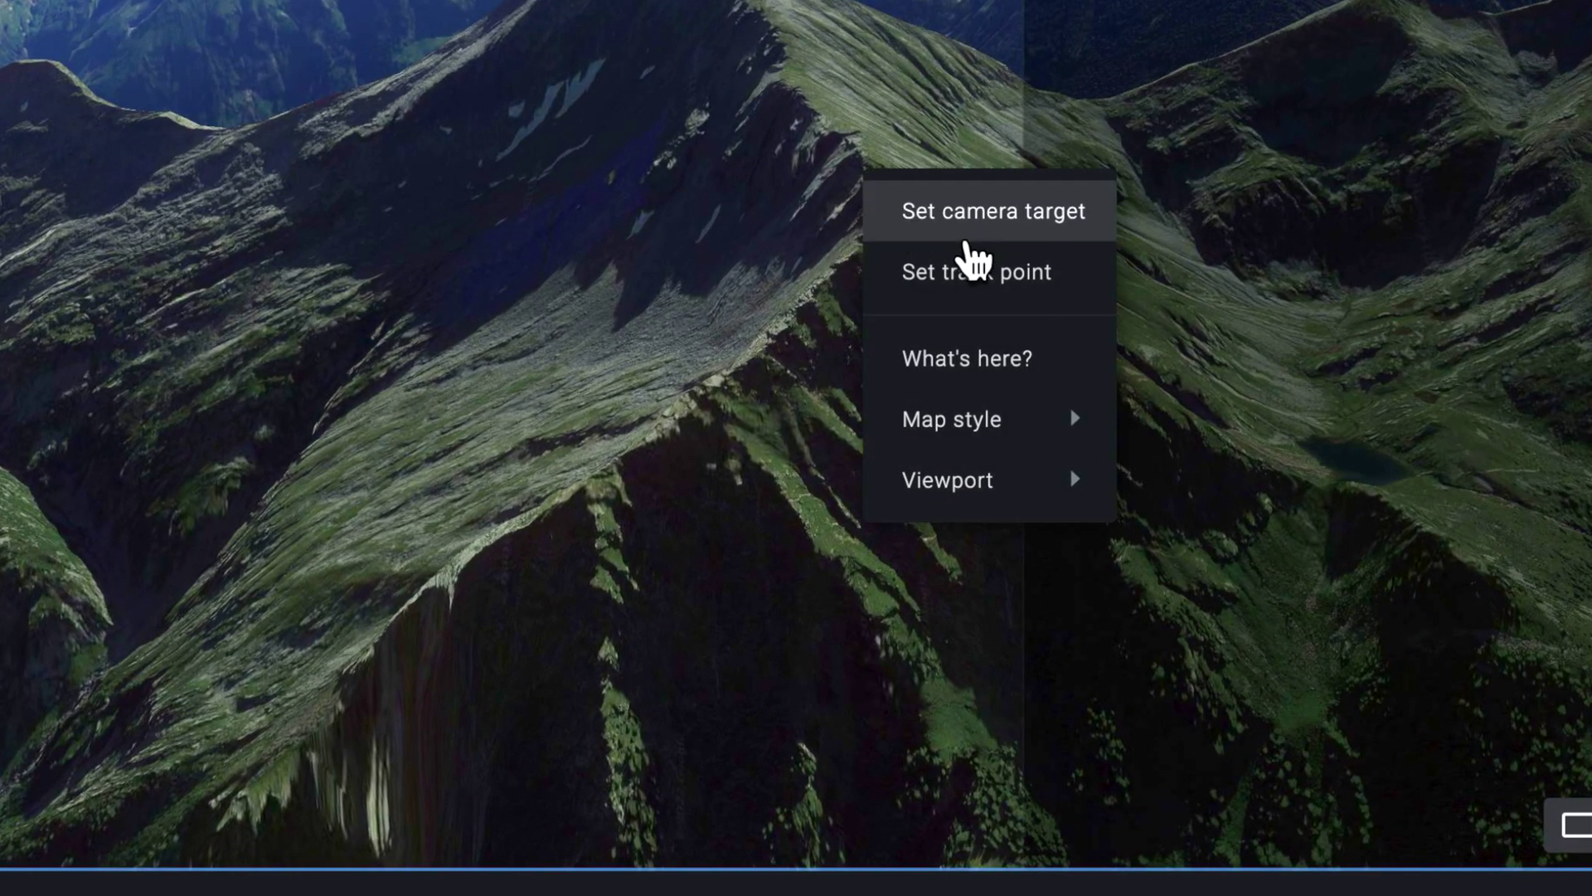
left_click(997, 279)
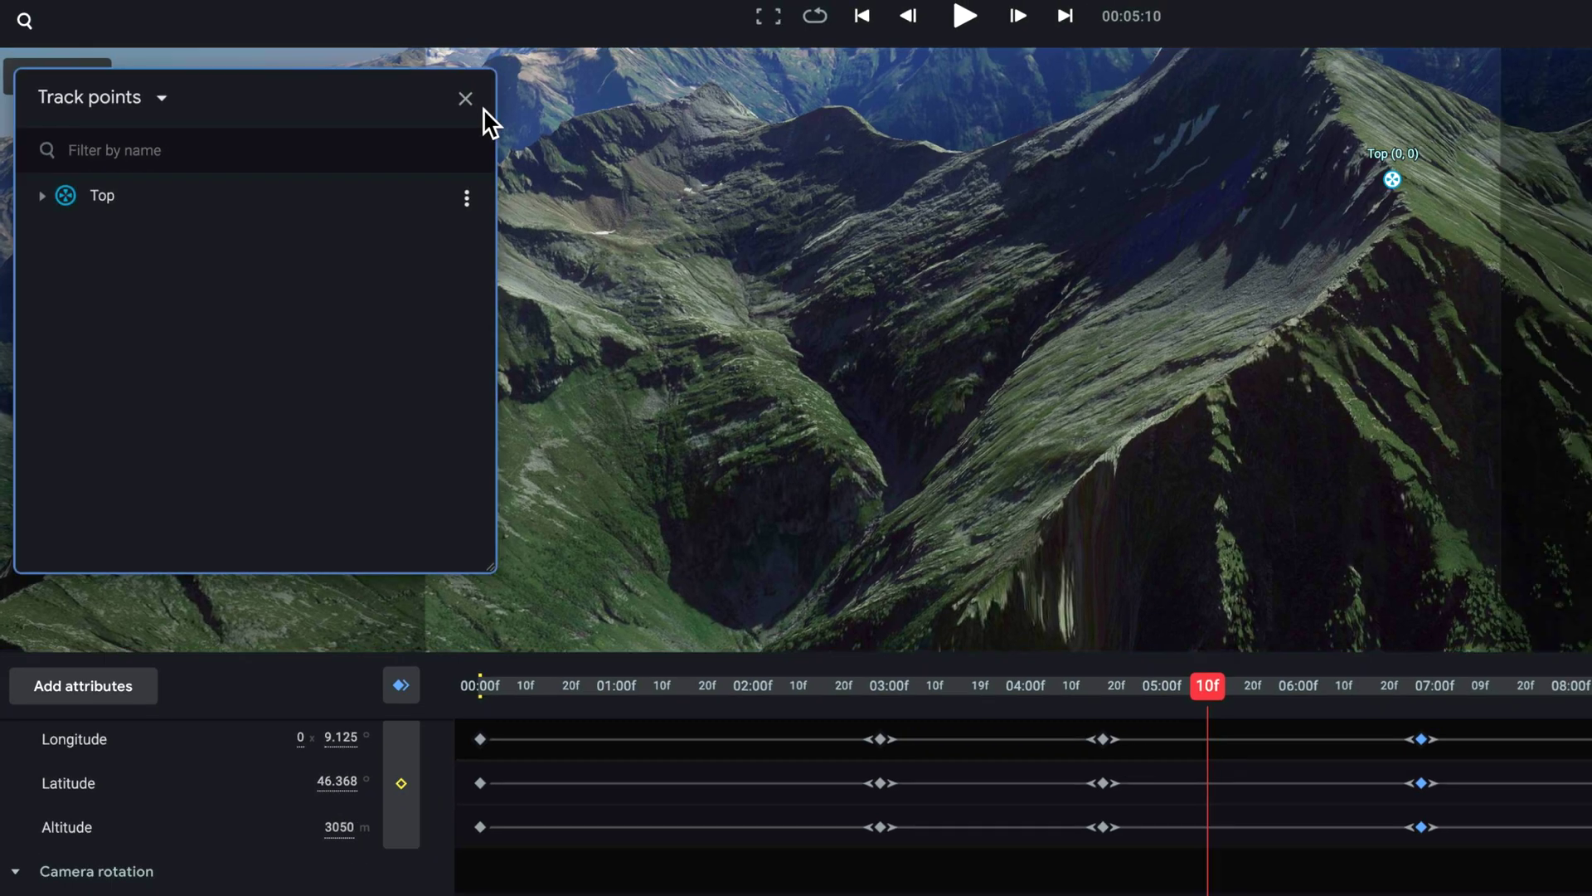
left_click(680, 69)
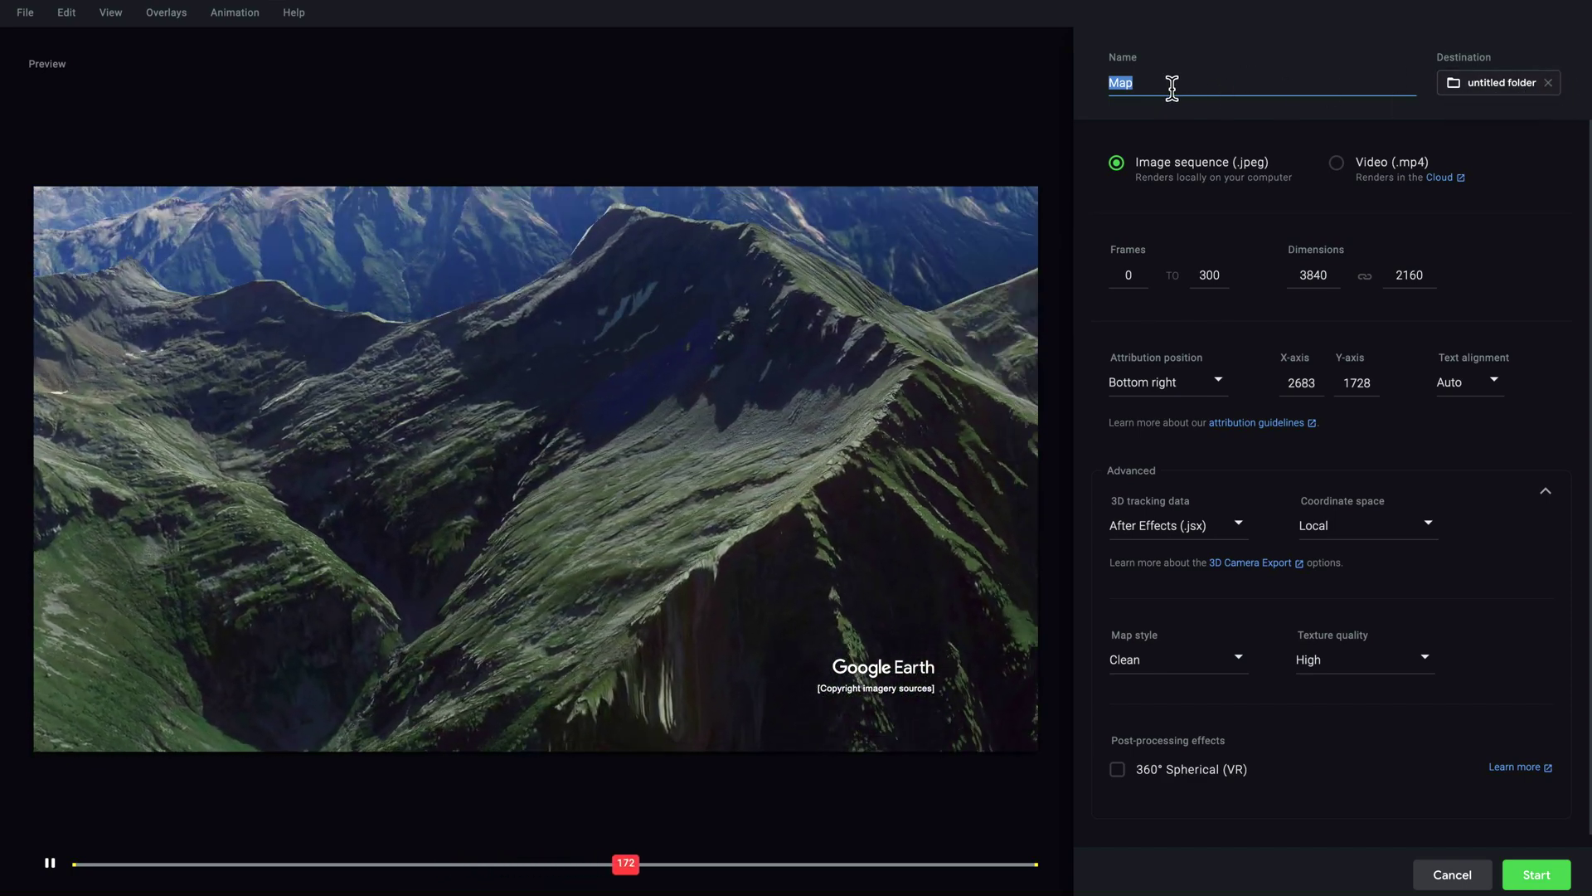
Step: Set the render destination to untitled folder and grant access to its files
left_click(1536, 98)
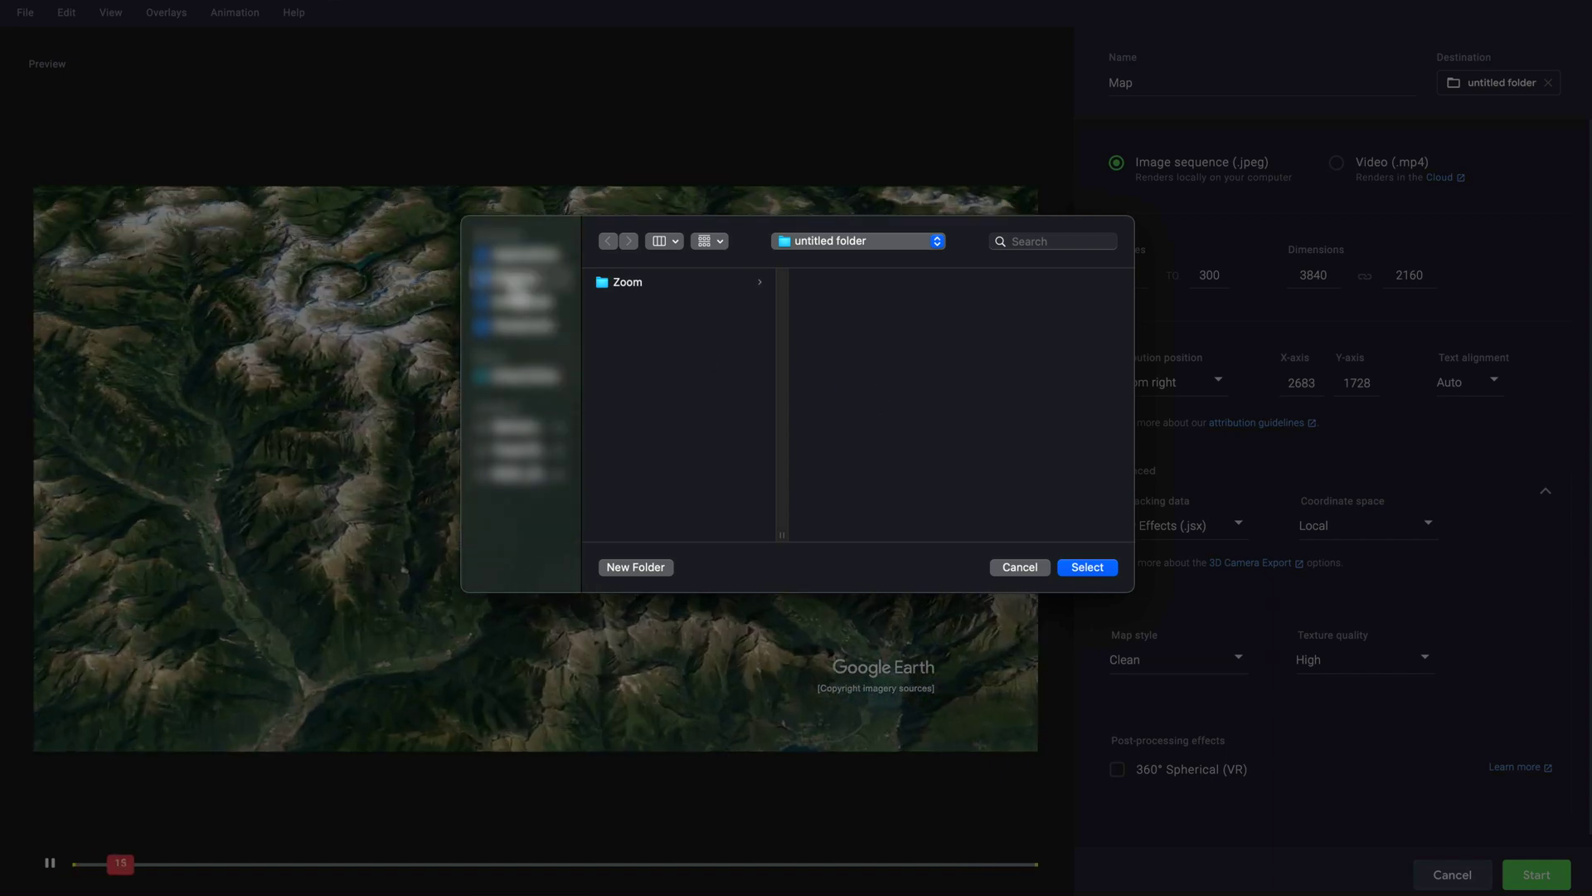
left_click(1078, 566)
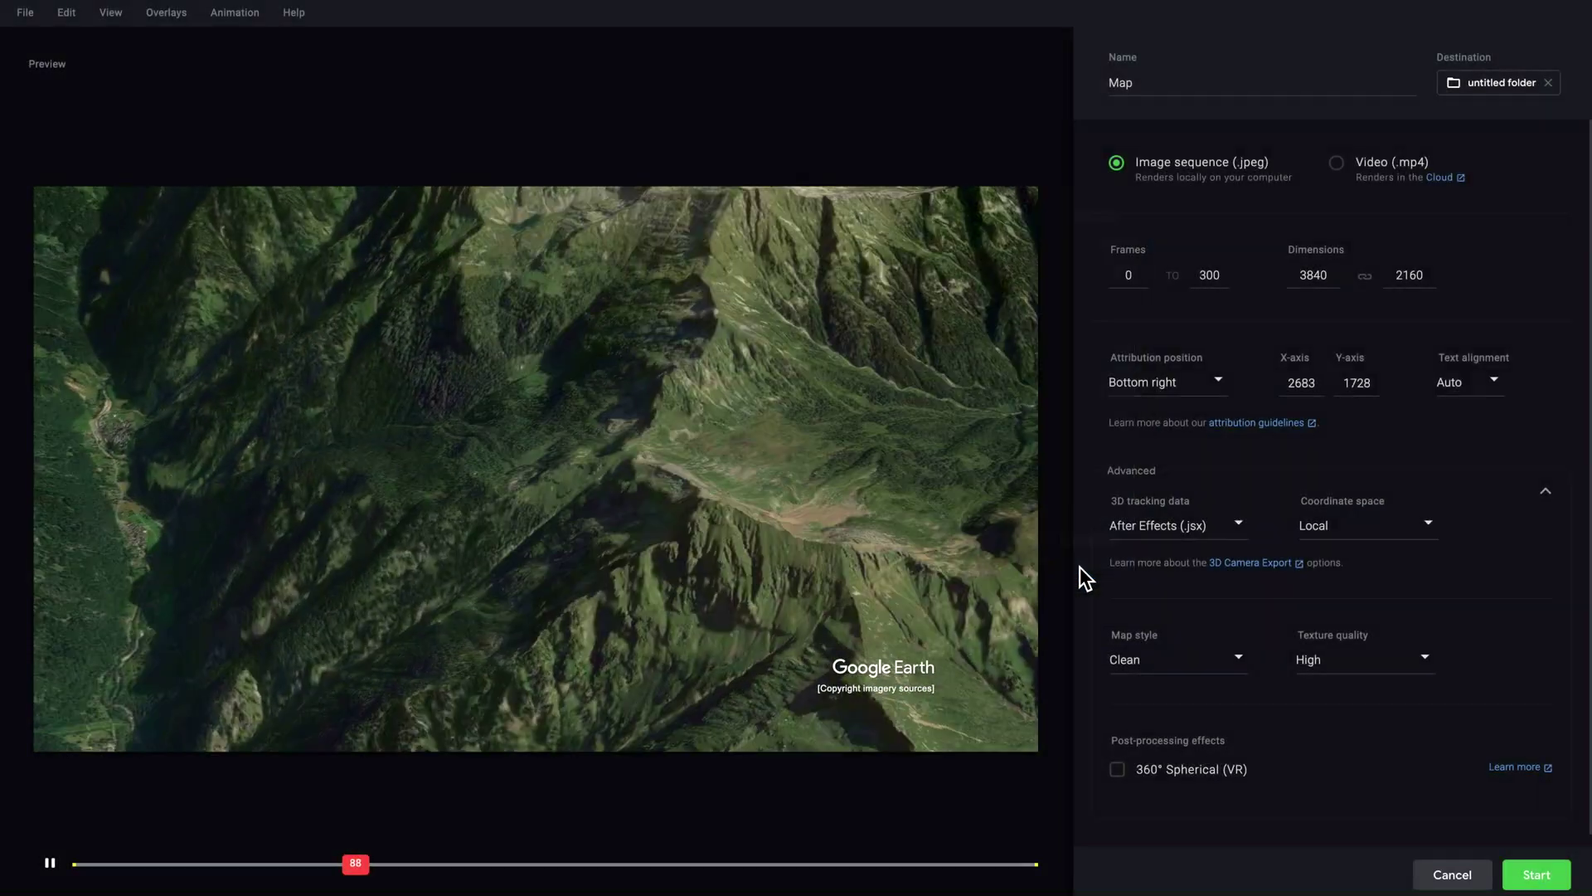
left_click(948, 68)
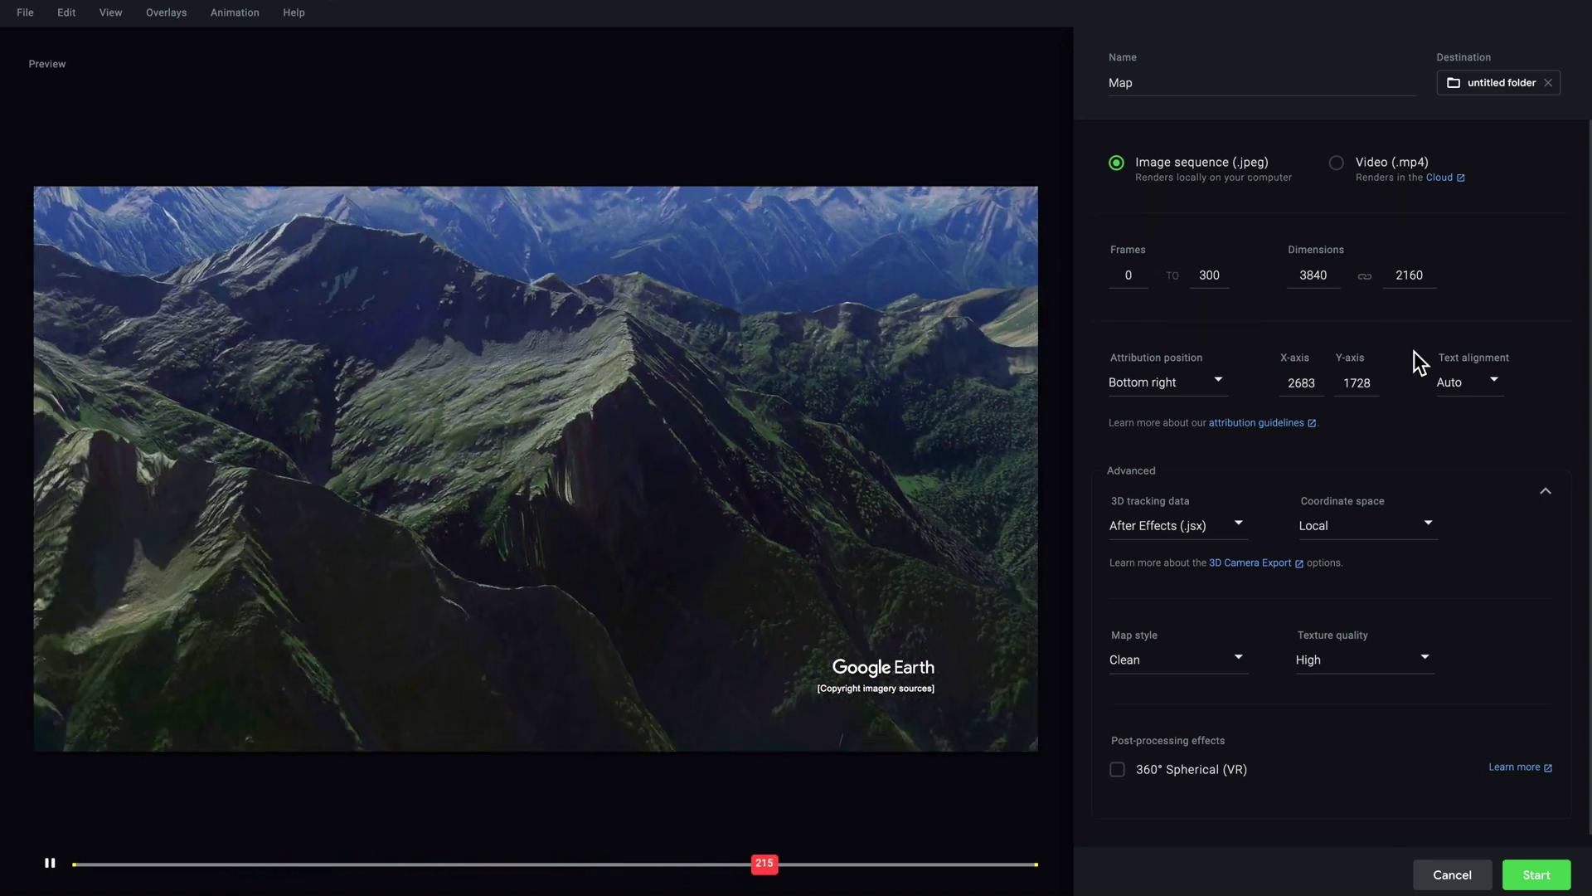
Step: Drag the Google Earth attribution to a custom position at X 2998, Y 1879
scroll(1393, 419, "down", 1)
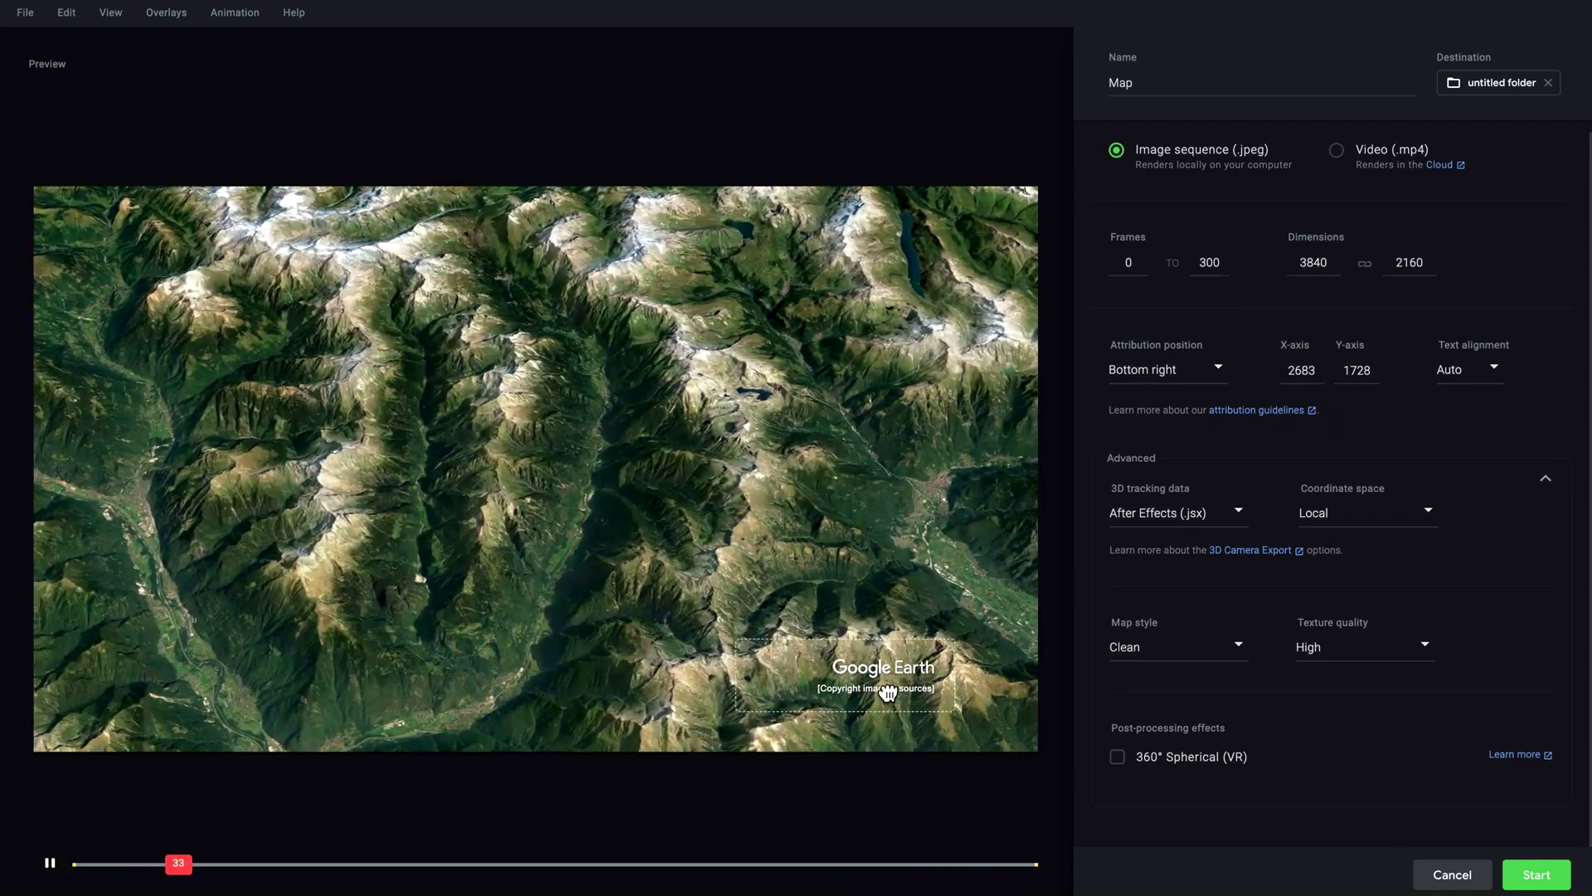
left_click_drag(885, 689, 1012, 788)
left_click(1165, 369)
left_click(1136, 608)
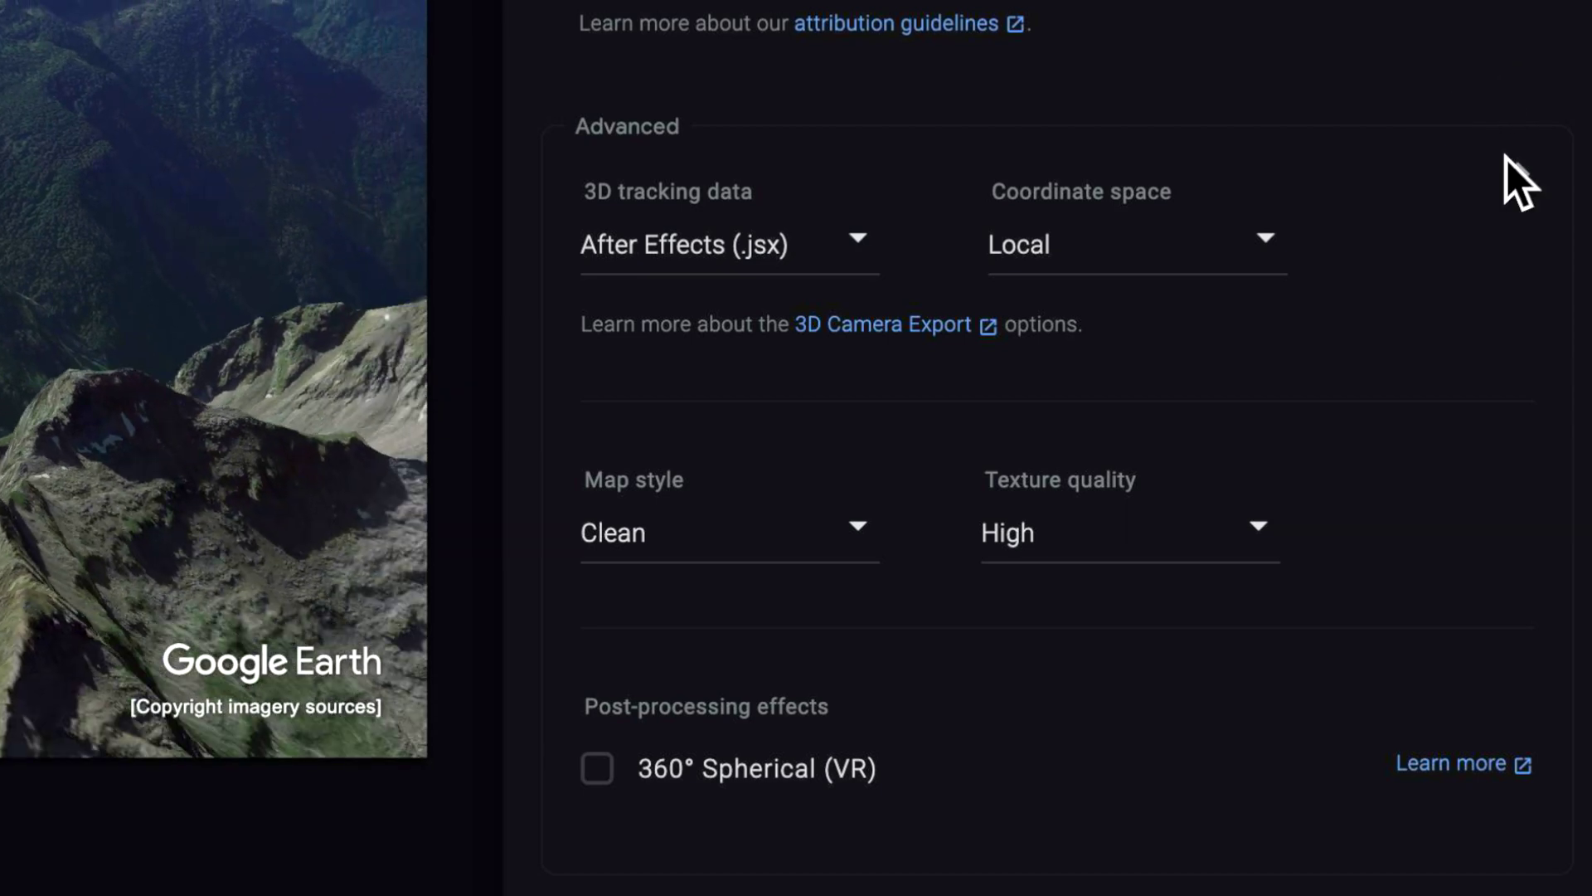
left_click(1544, 479)
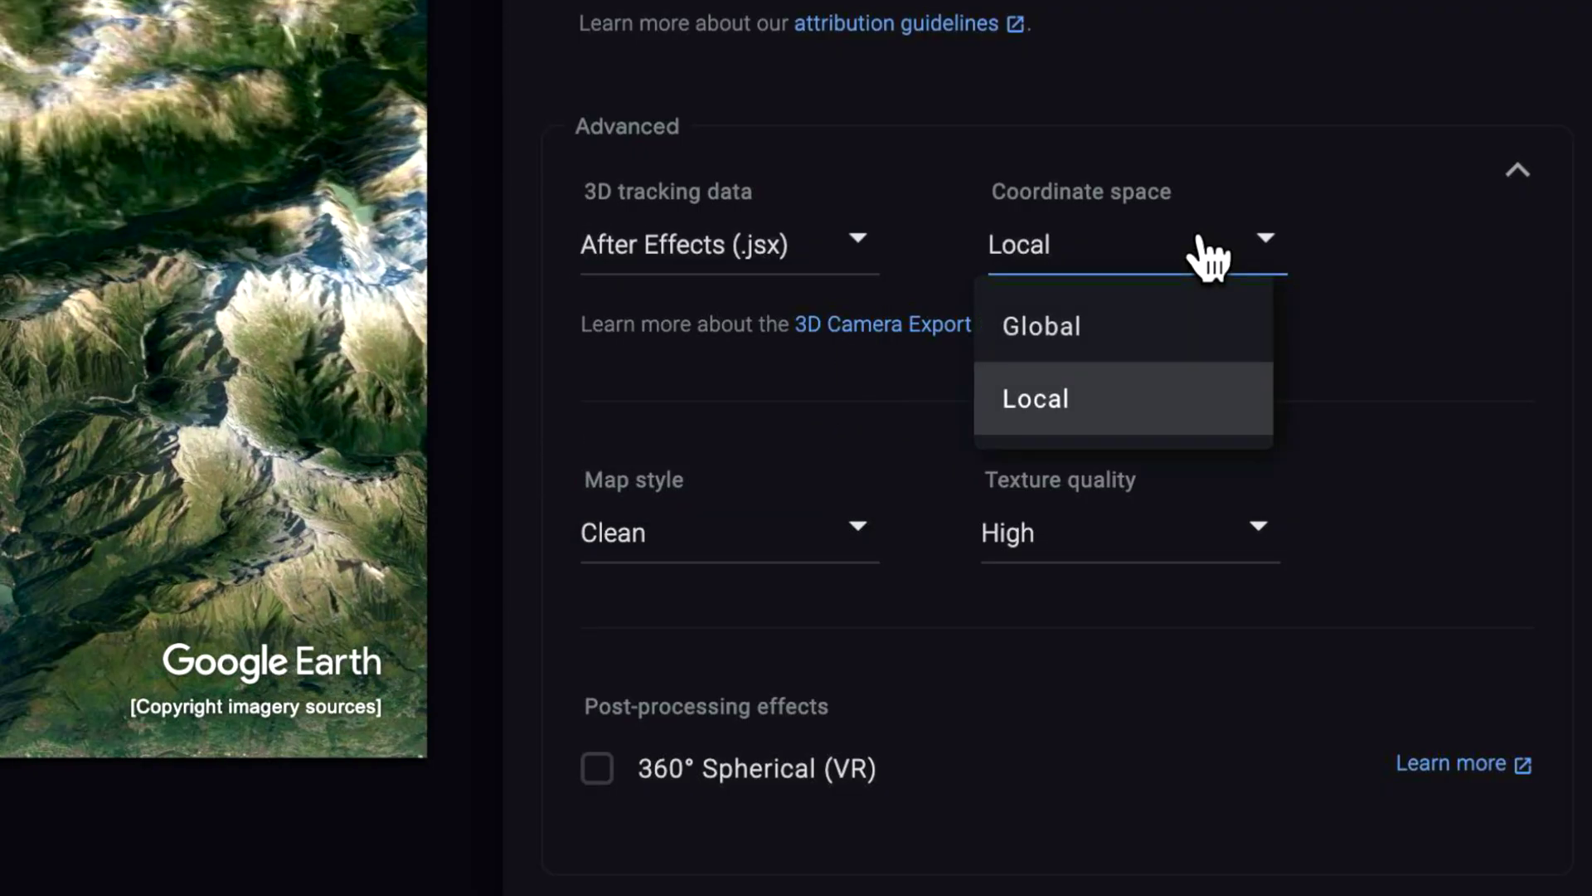
Step: Keep Local coordinates and Clean map style, start the render, and allow folder writing
left_click(1099, 406)
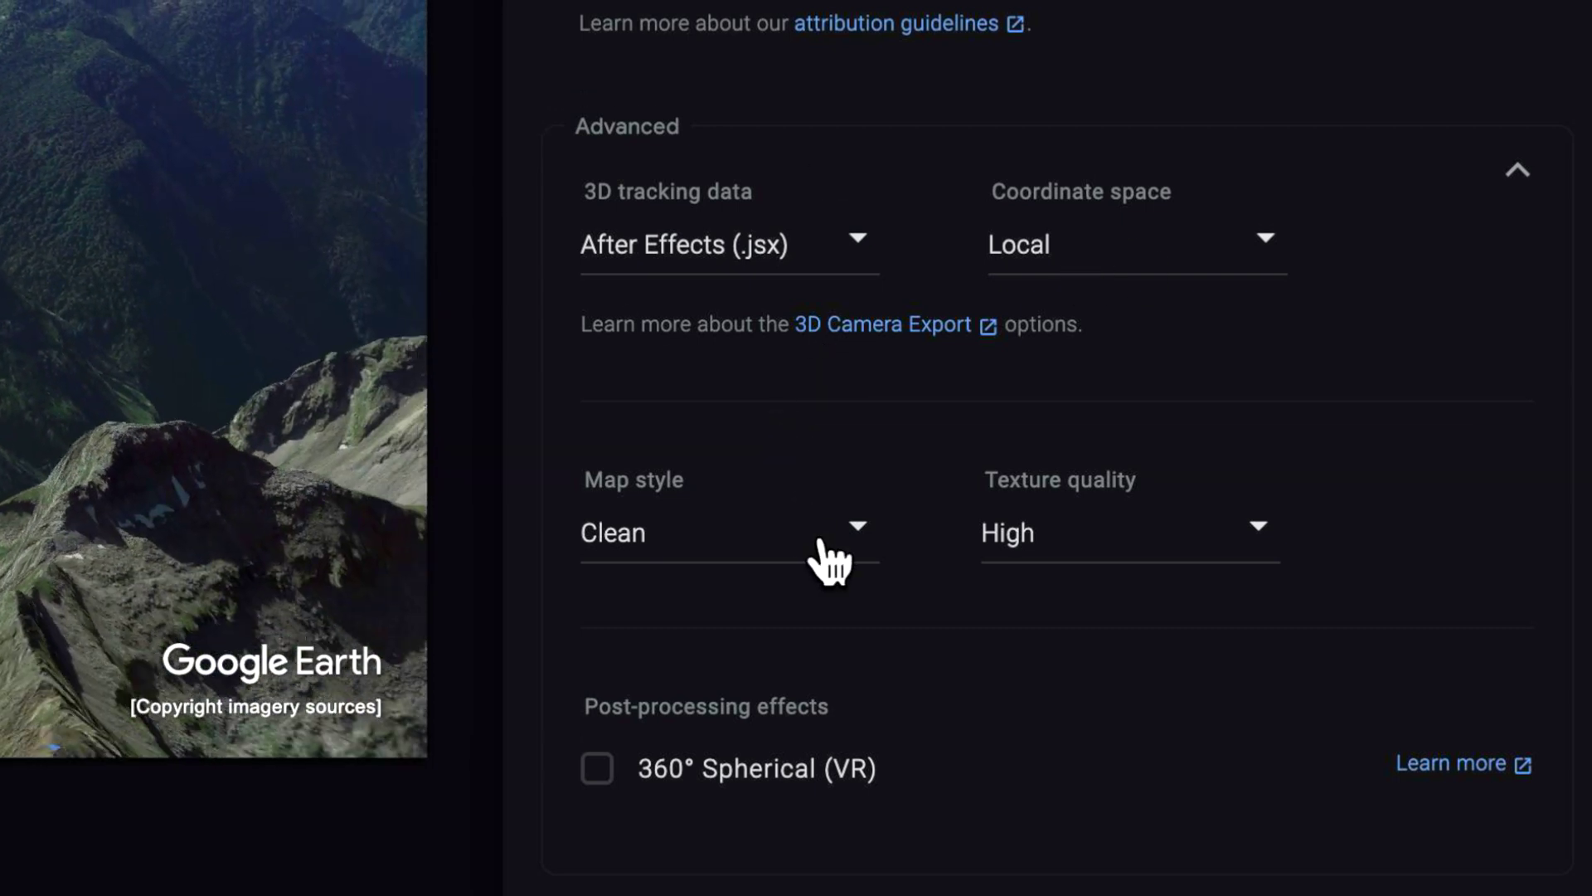
left_click(821, 543)
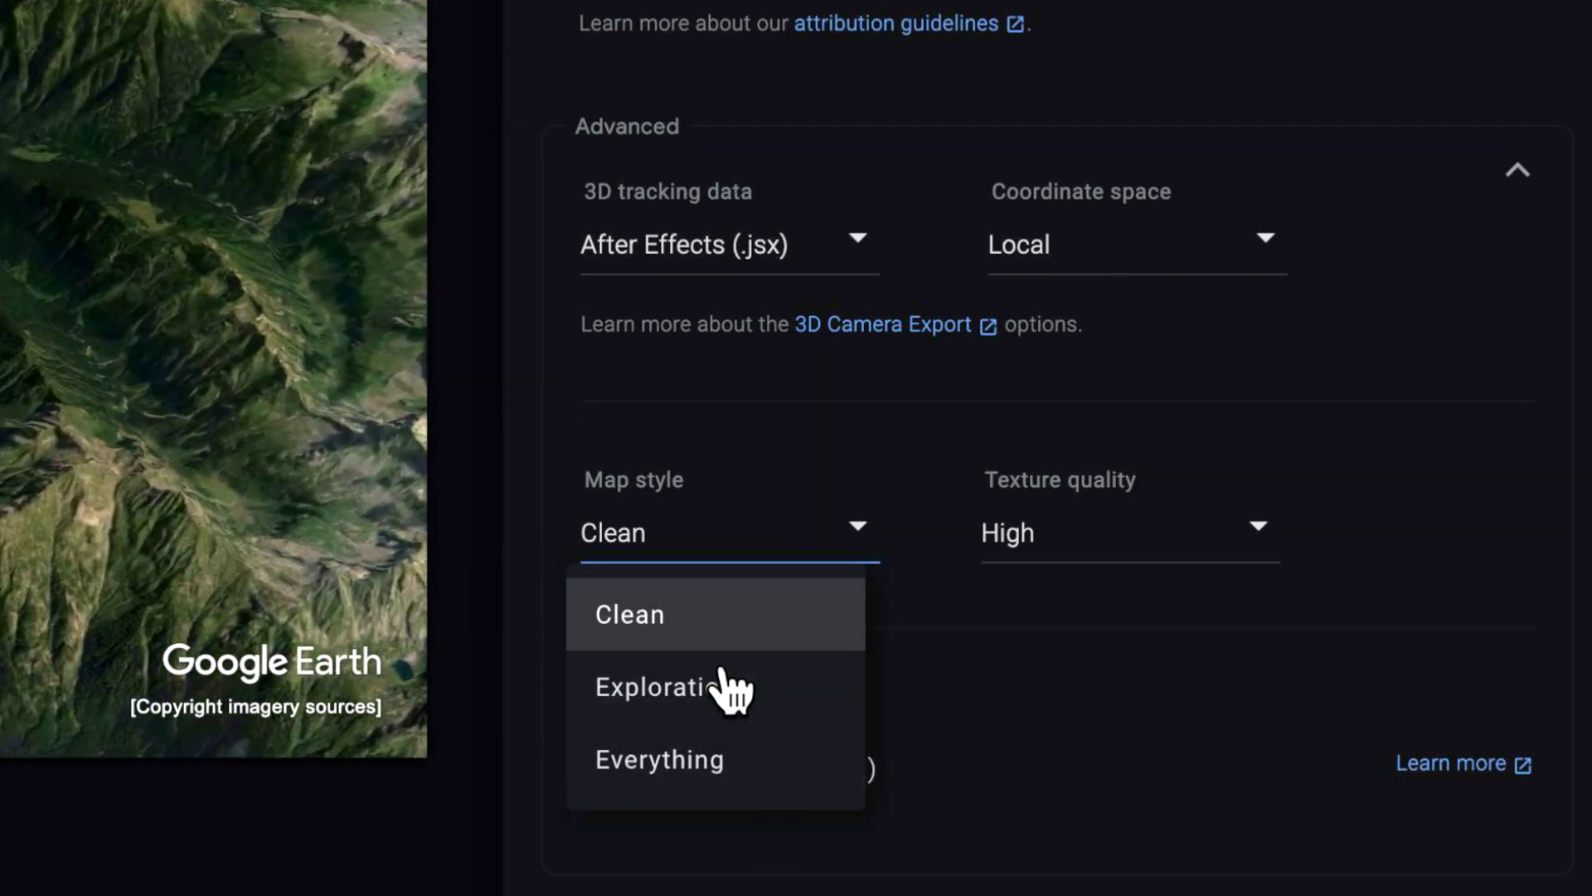
left_click(705, 618)
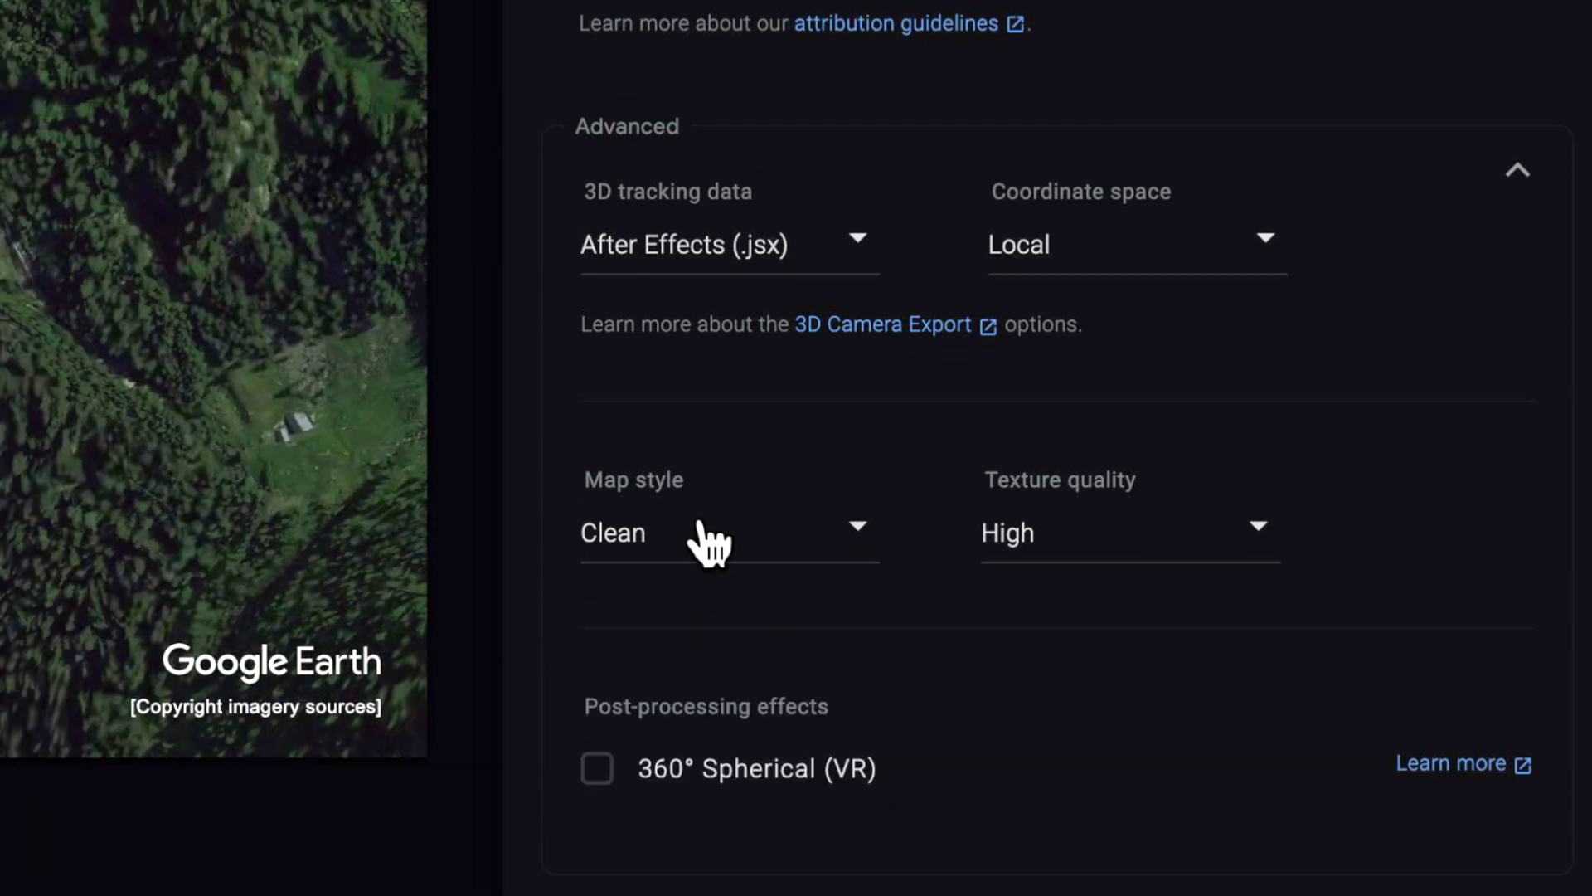
left_click(713, 543)
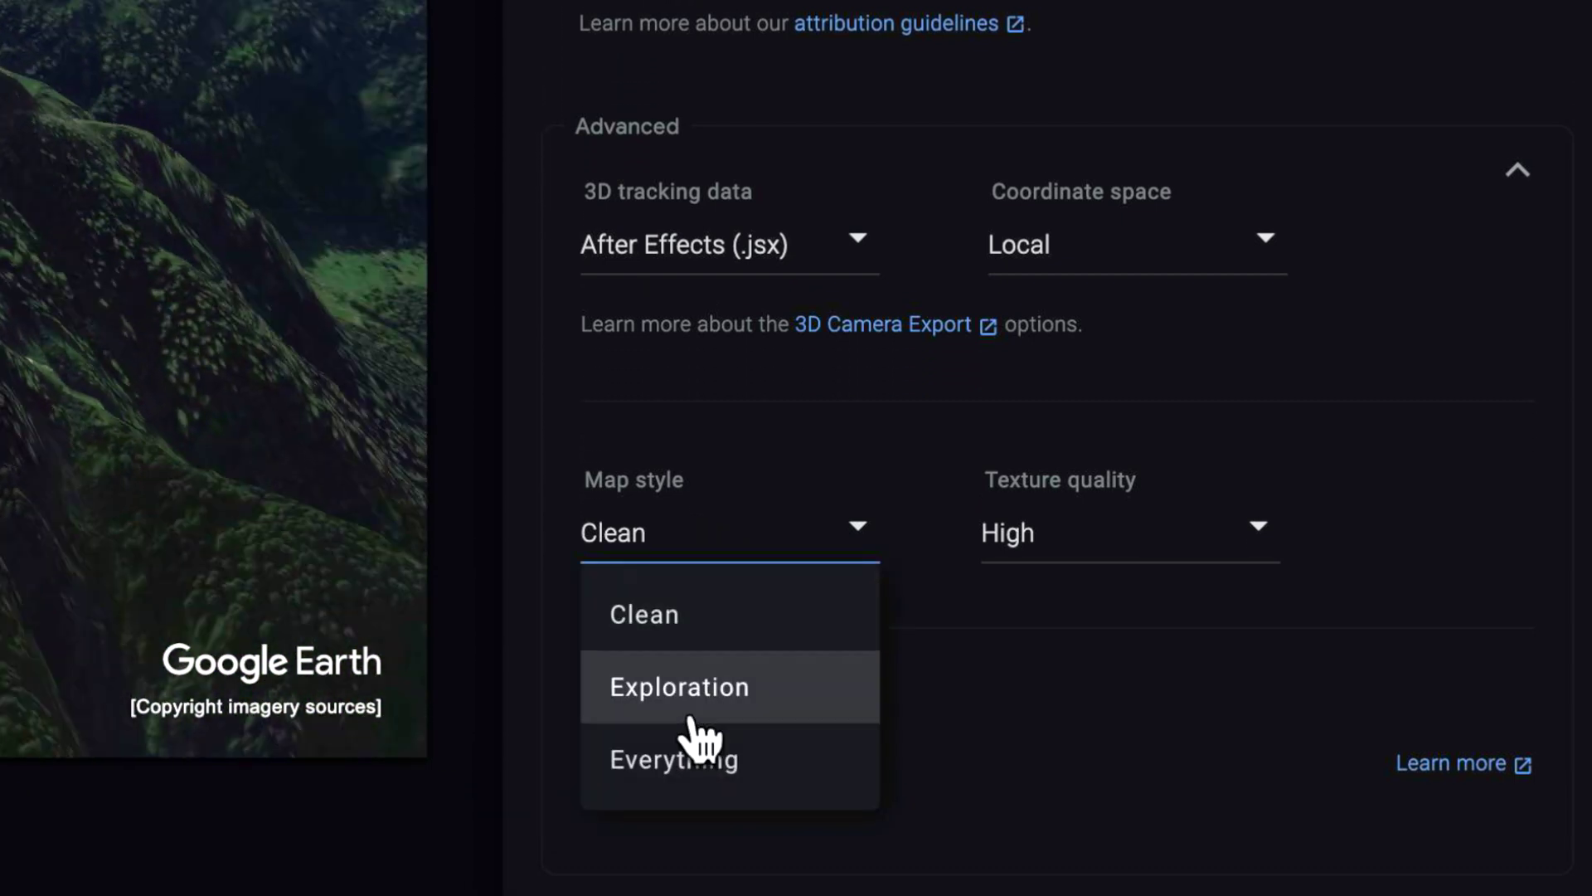
left_click(1383, 476)
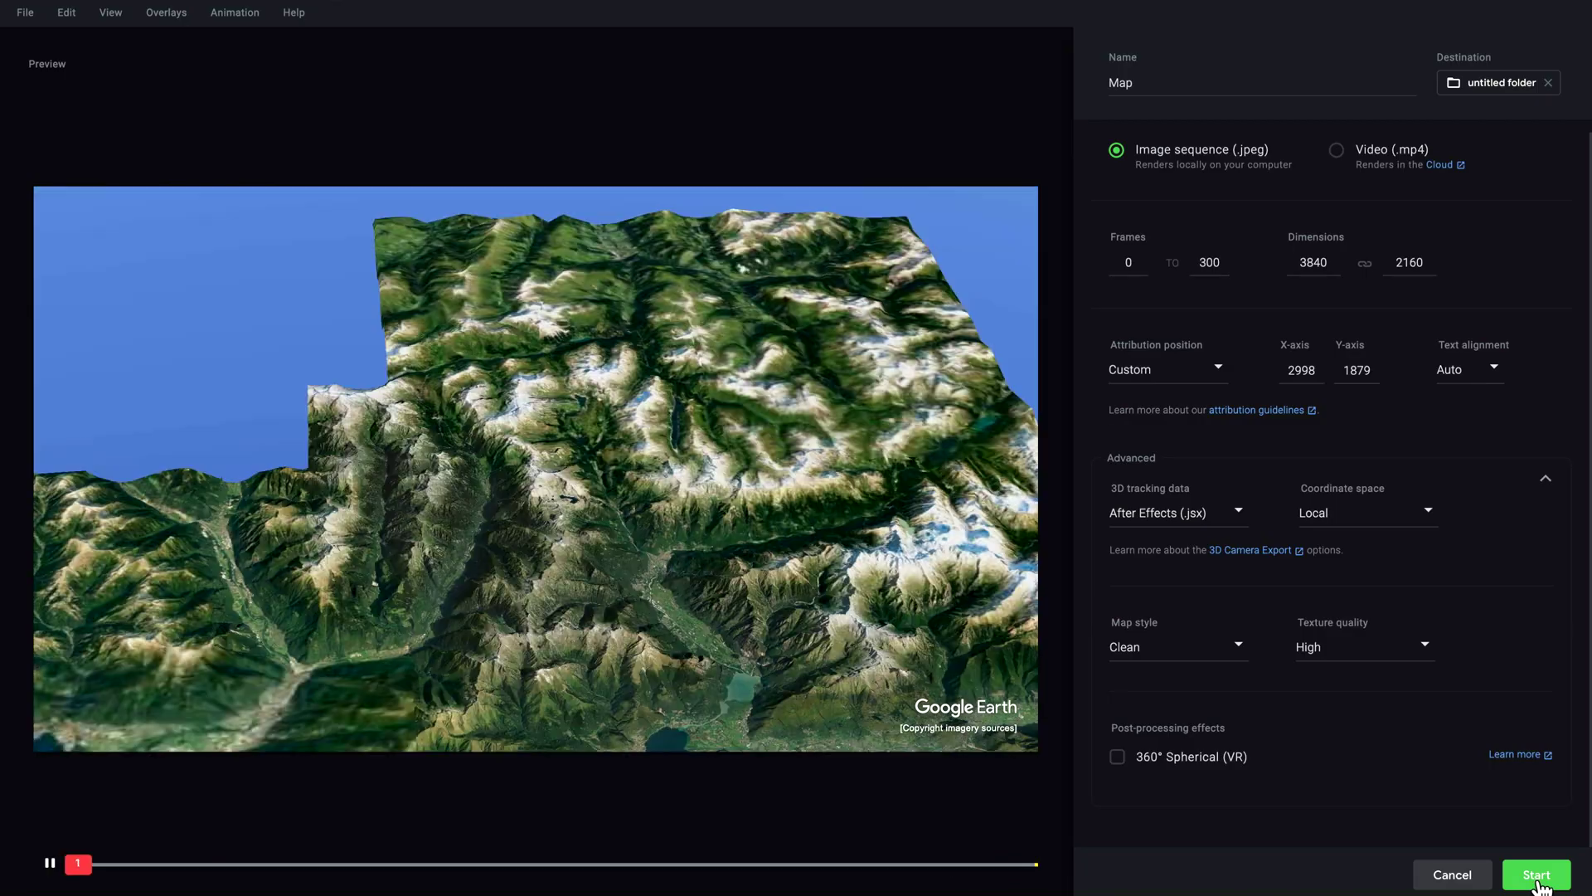
left_click(1535, 875)
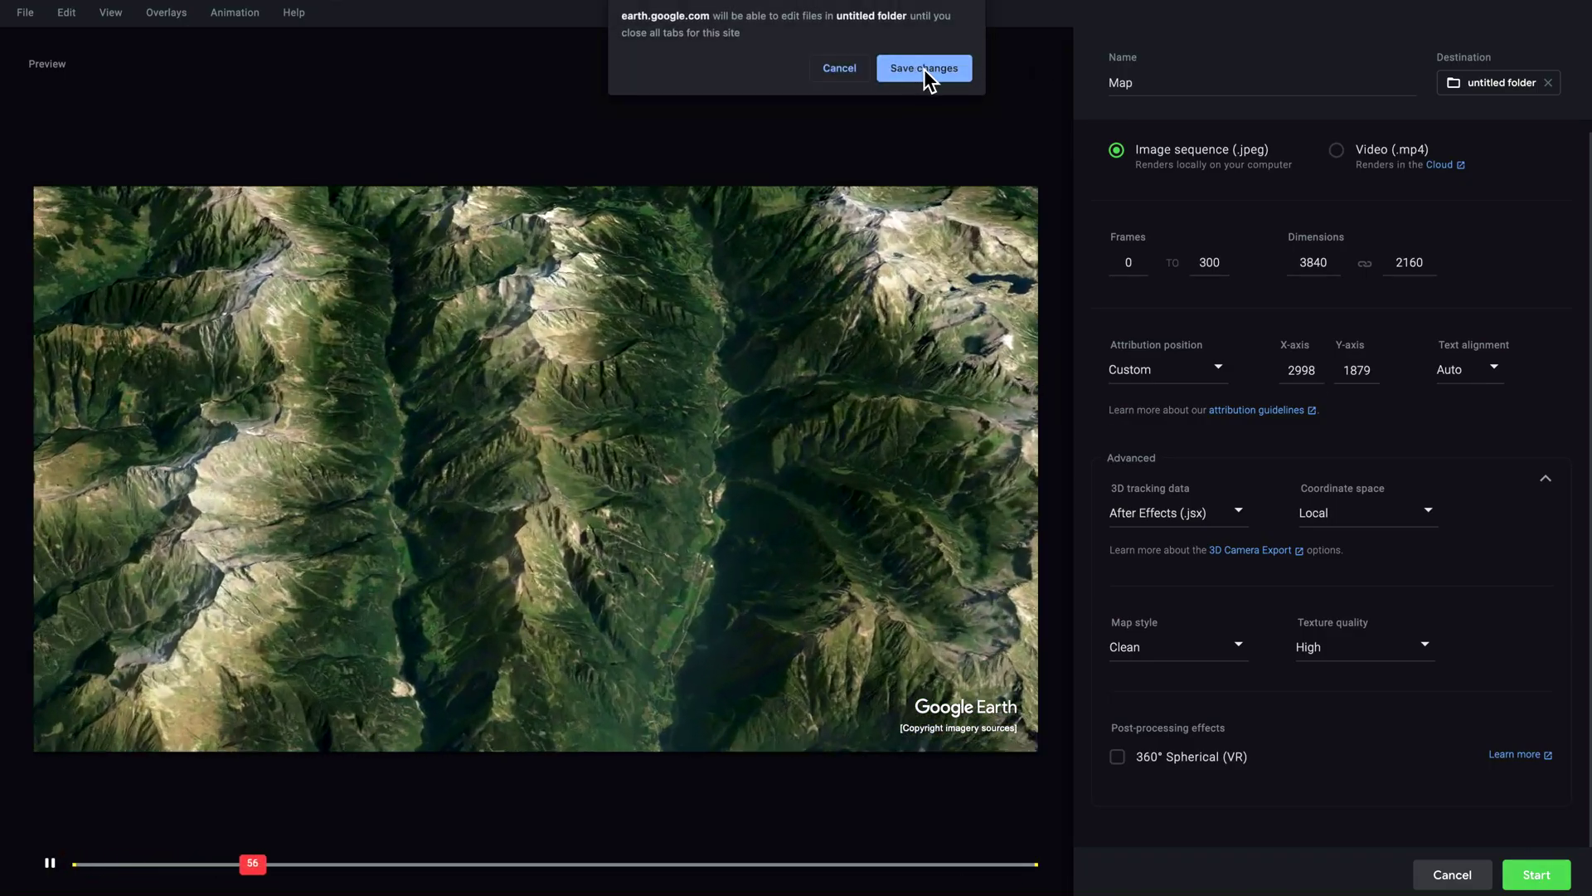
left_click(924, 70)
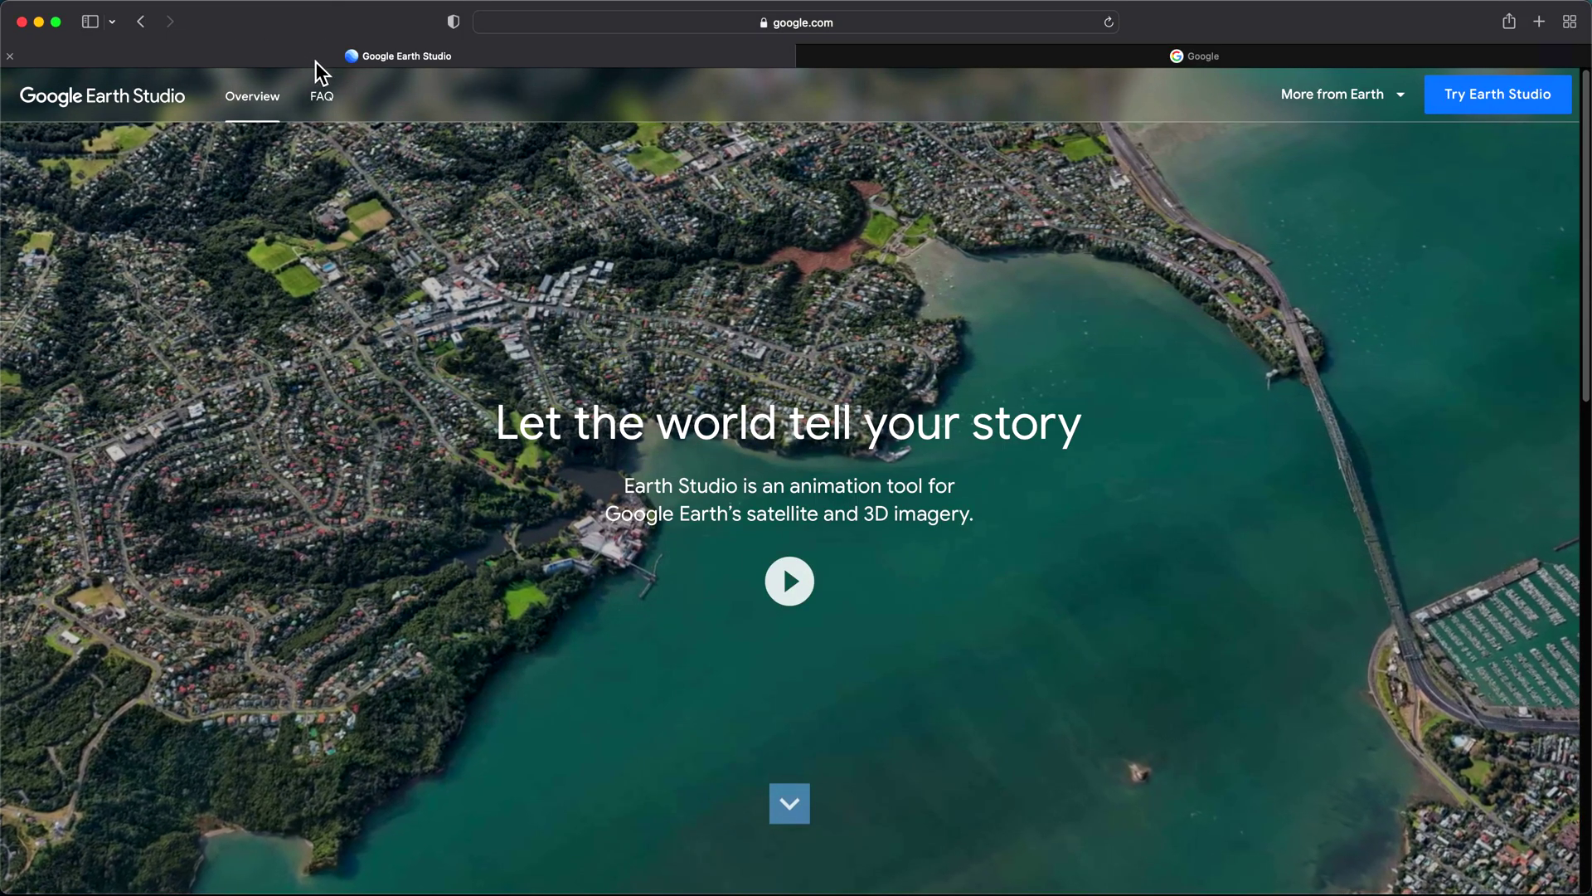
Step: Detach the Earth Studio tab into its own window and bring the Google homepage window forward
left_click_drag(313, 64, 412, 257)
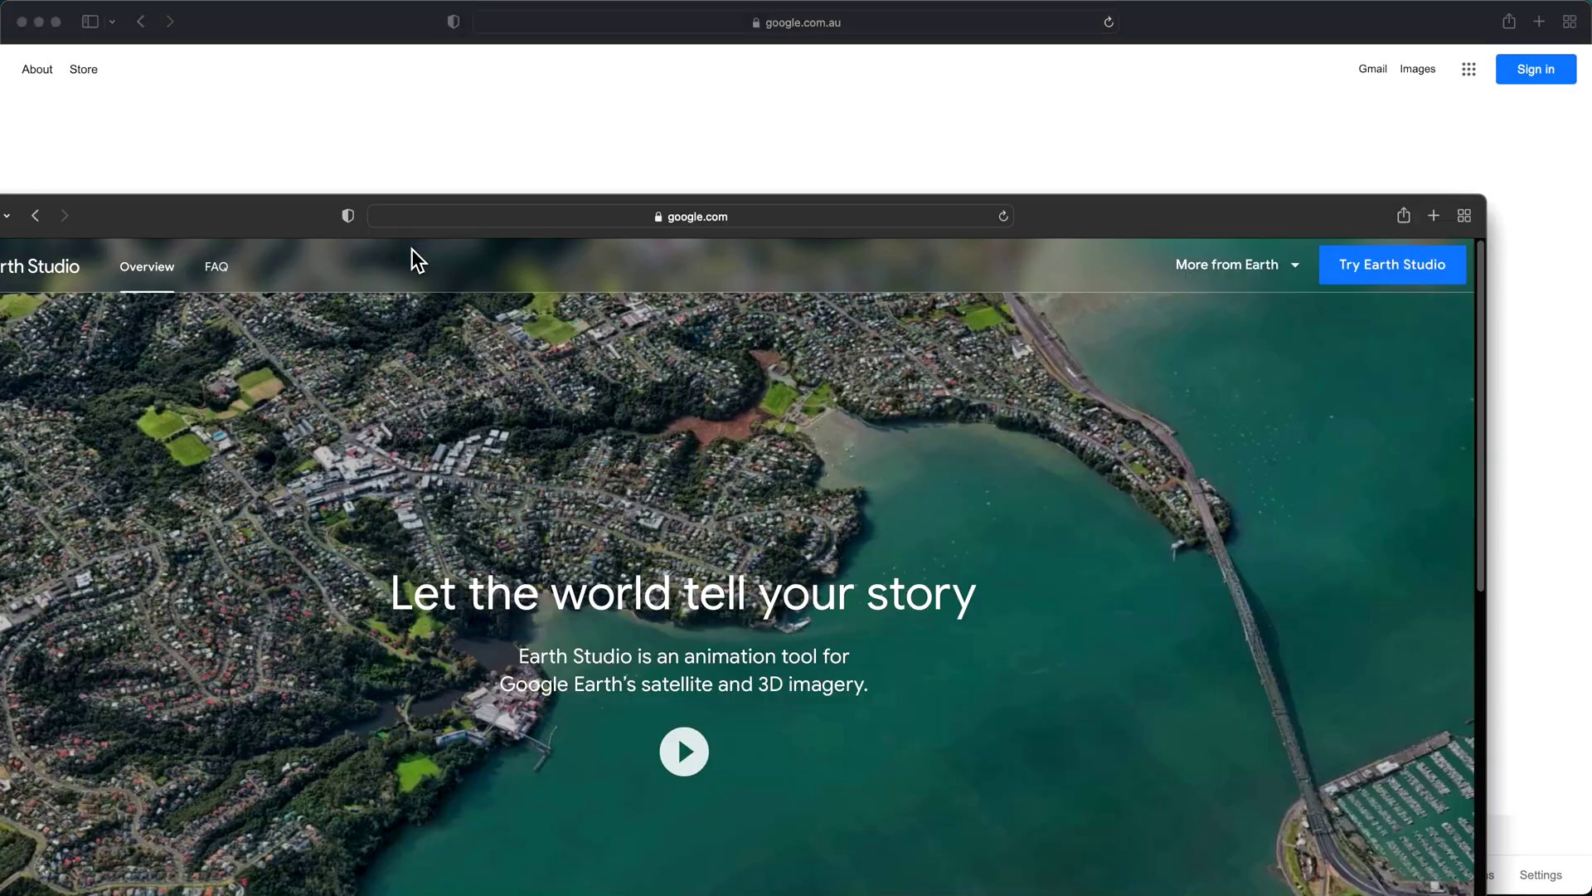
left_click_drag(267, 221, 404, 19)
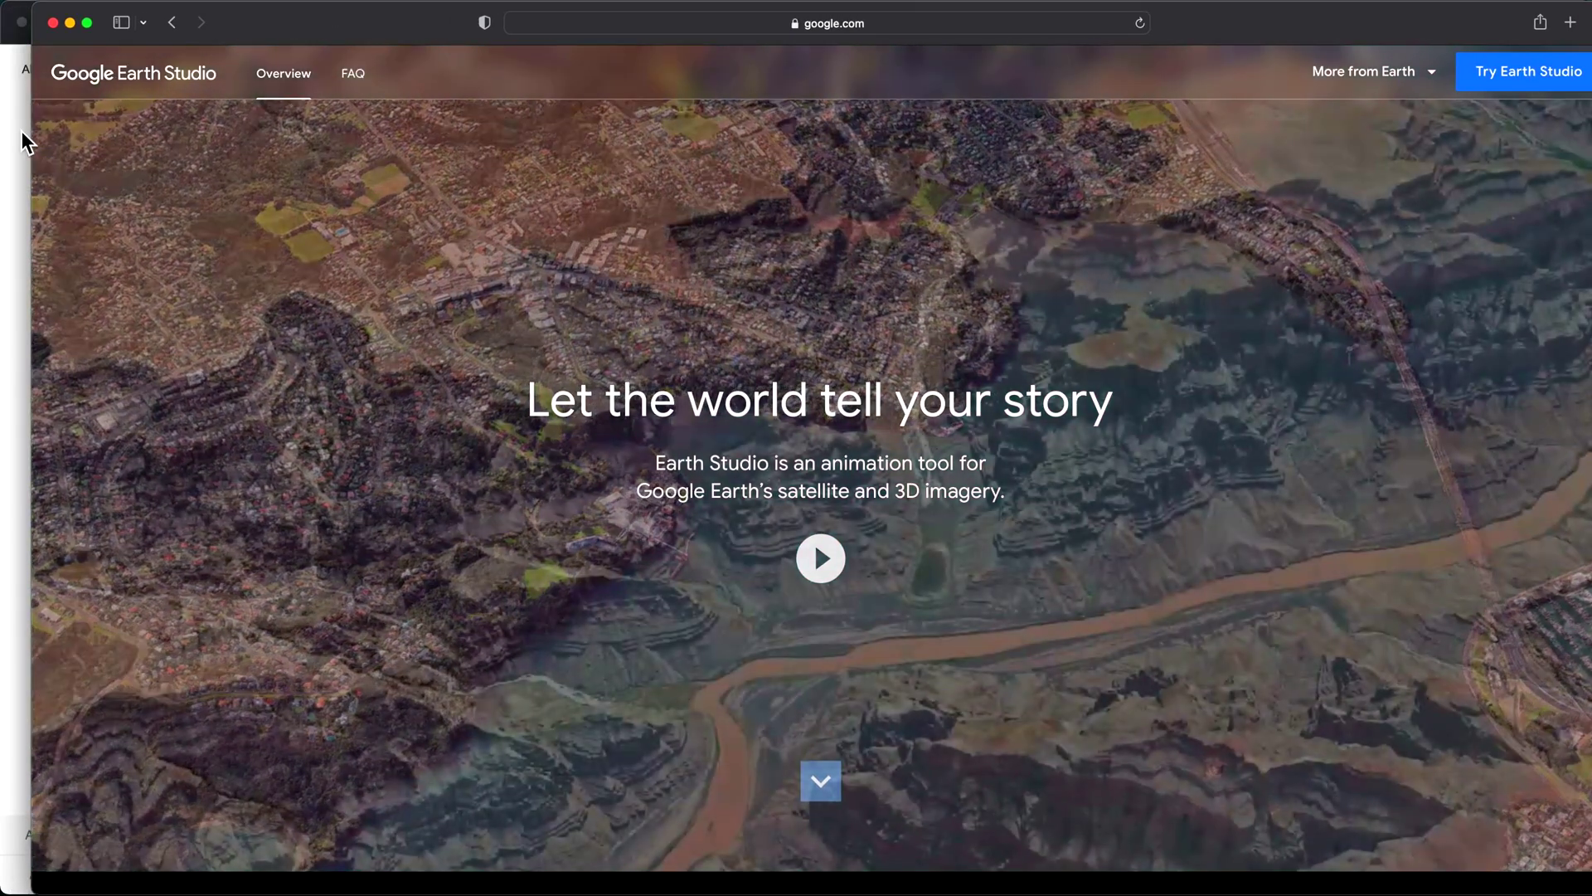
left_click(15, 143)
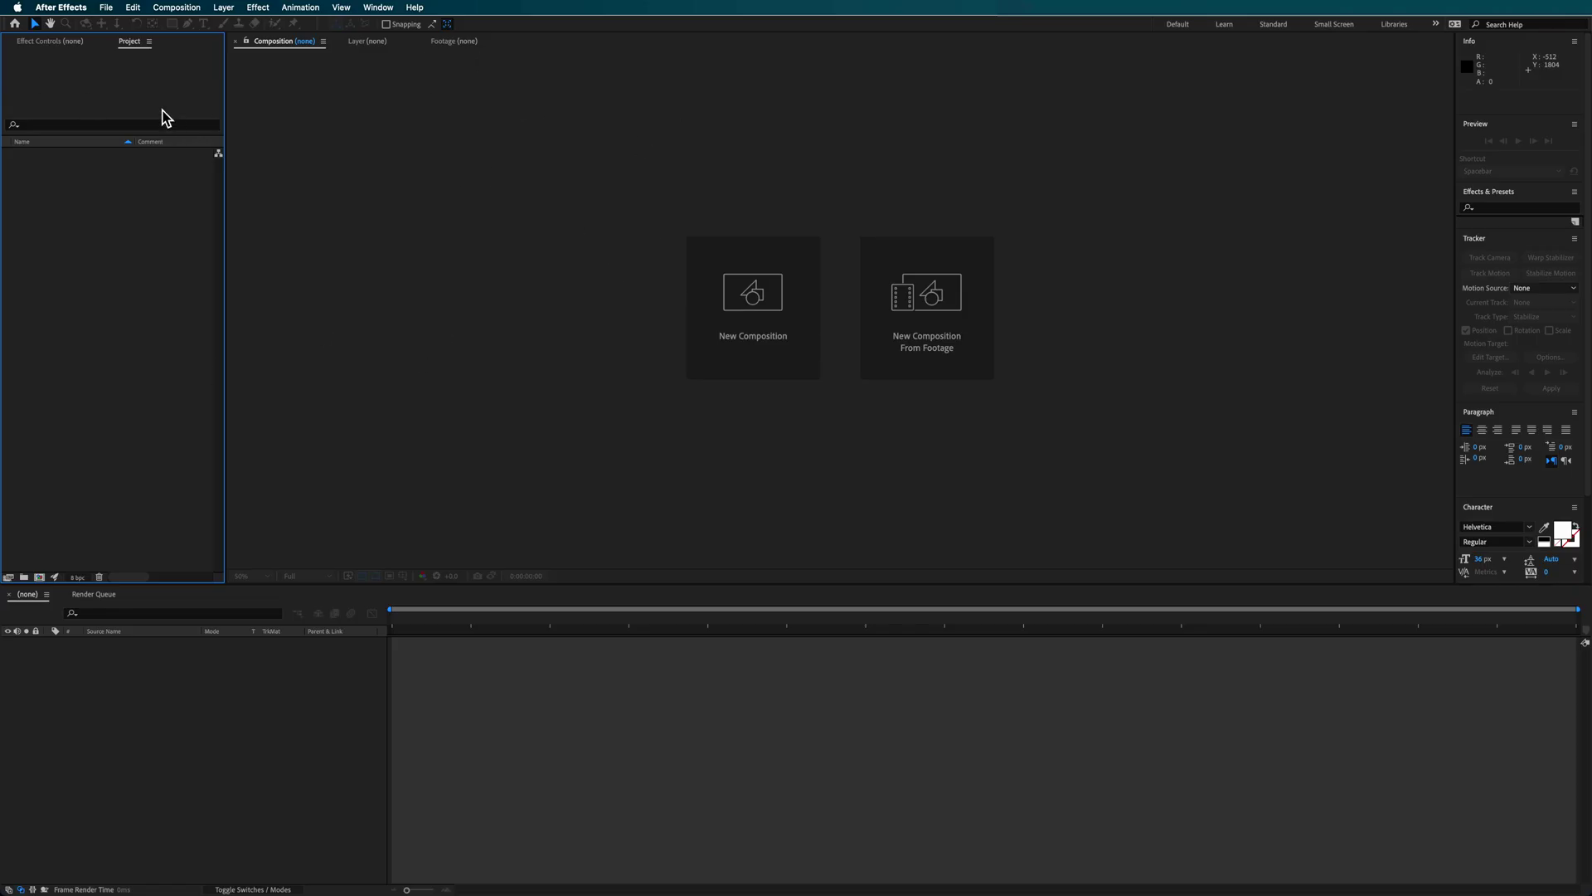
Step: Run the Map.jsx script from the render folder to build the Map composition
left_click(107, 7)
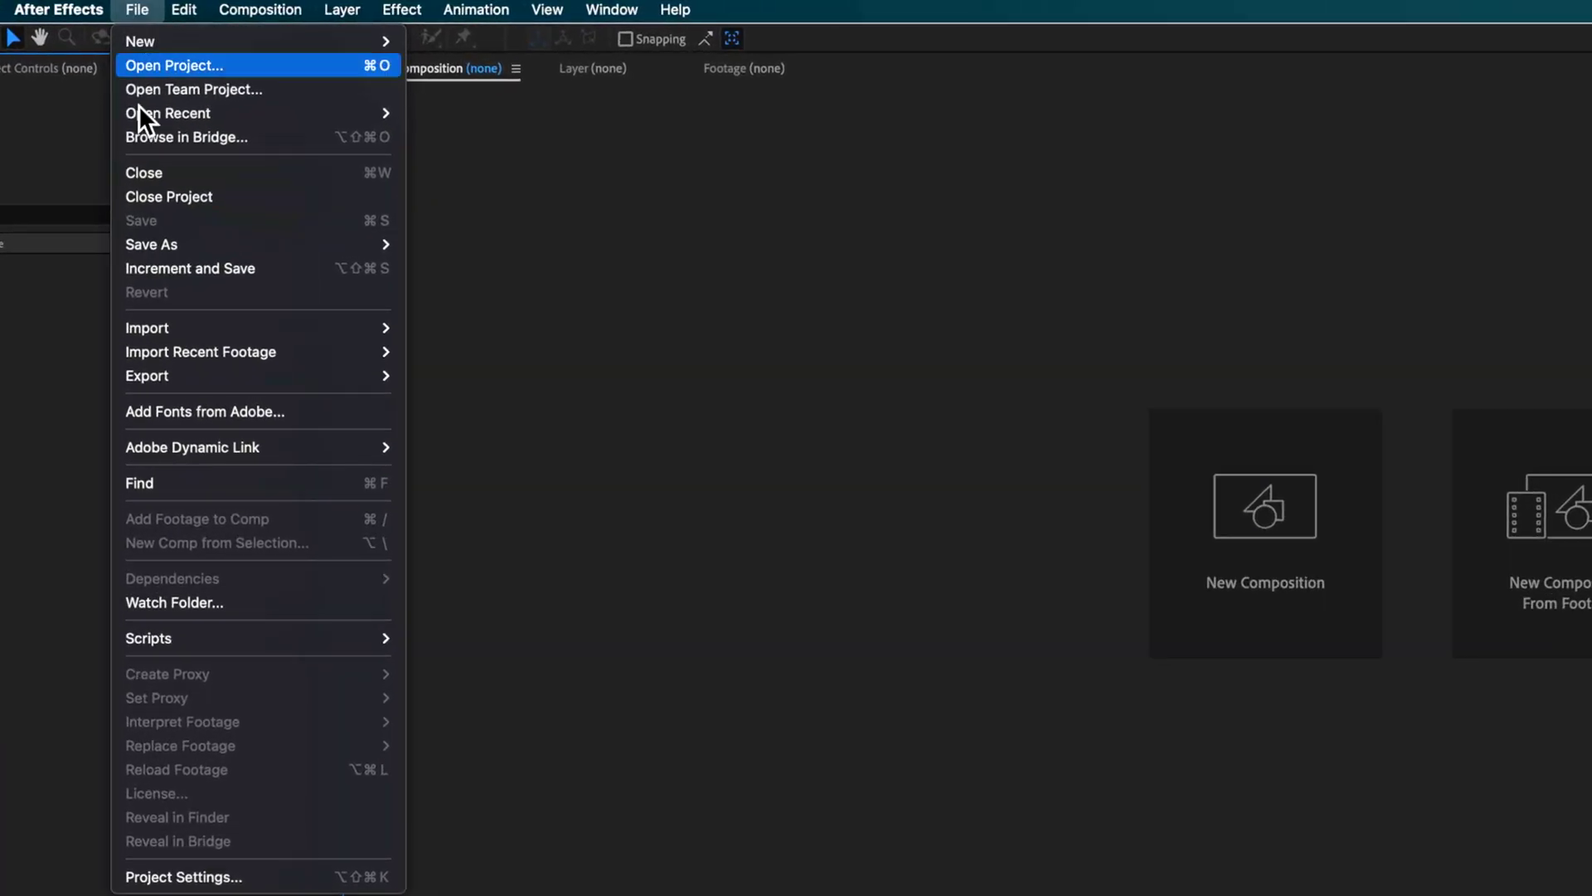
mouse_move(202, 639)
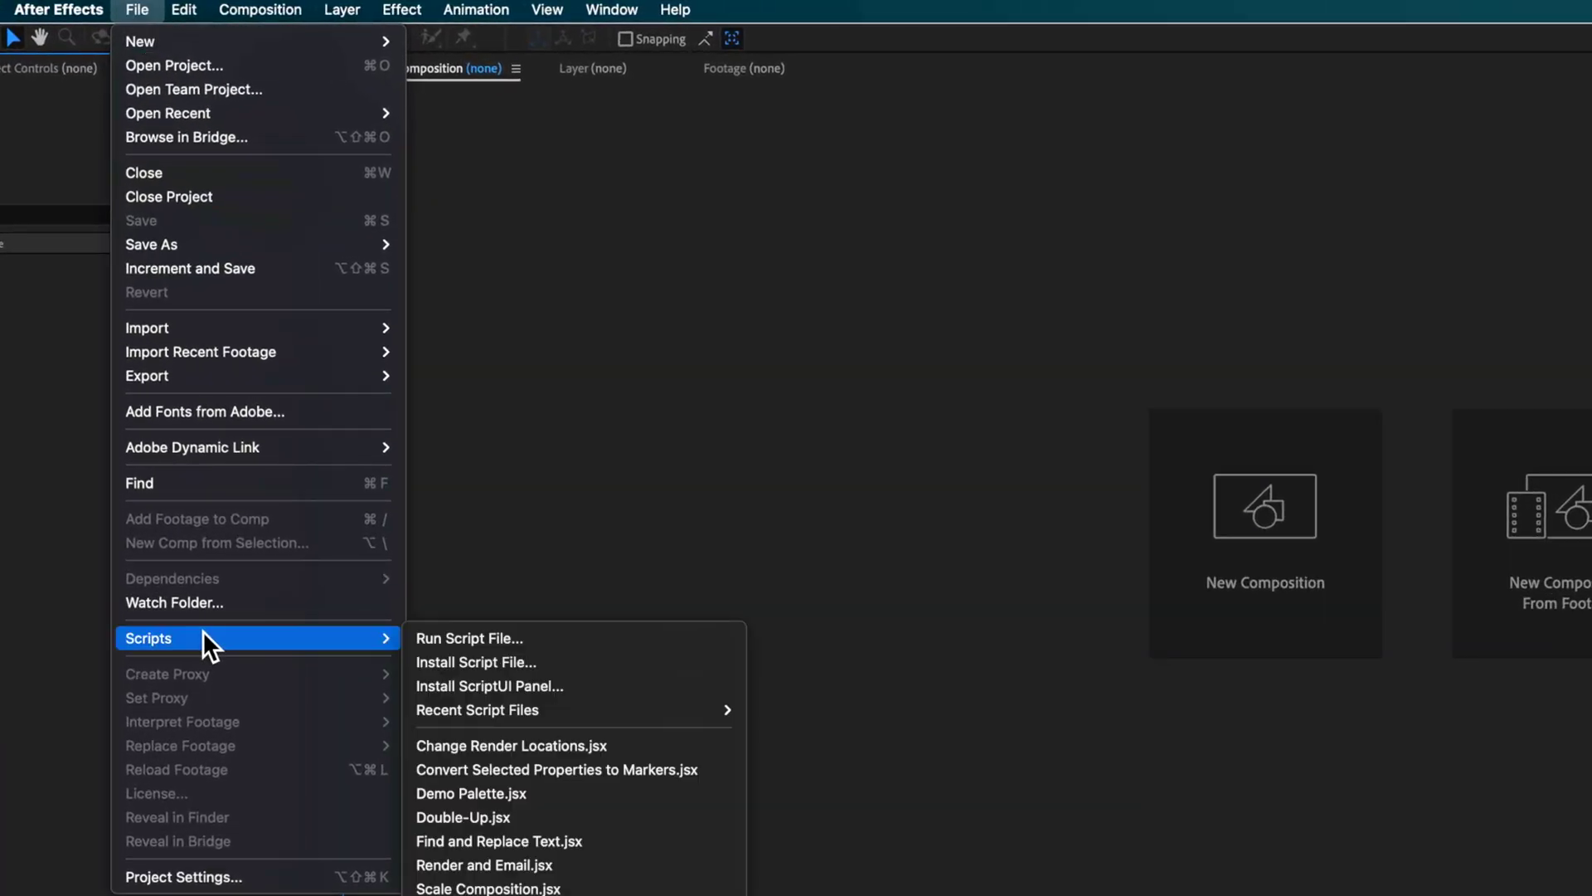
left_click(486, 641)
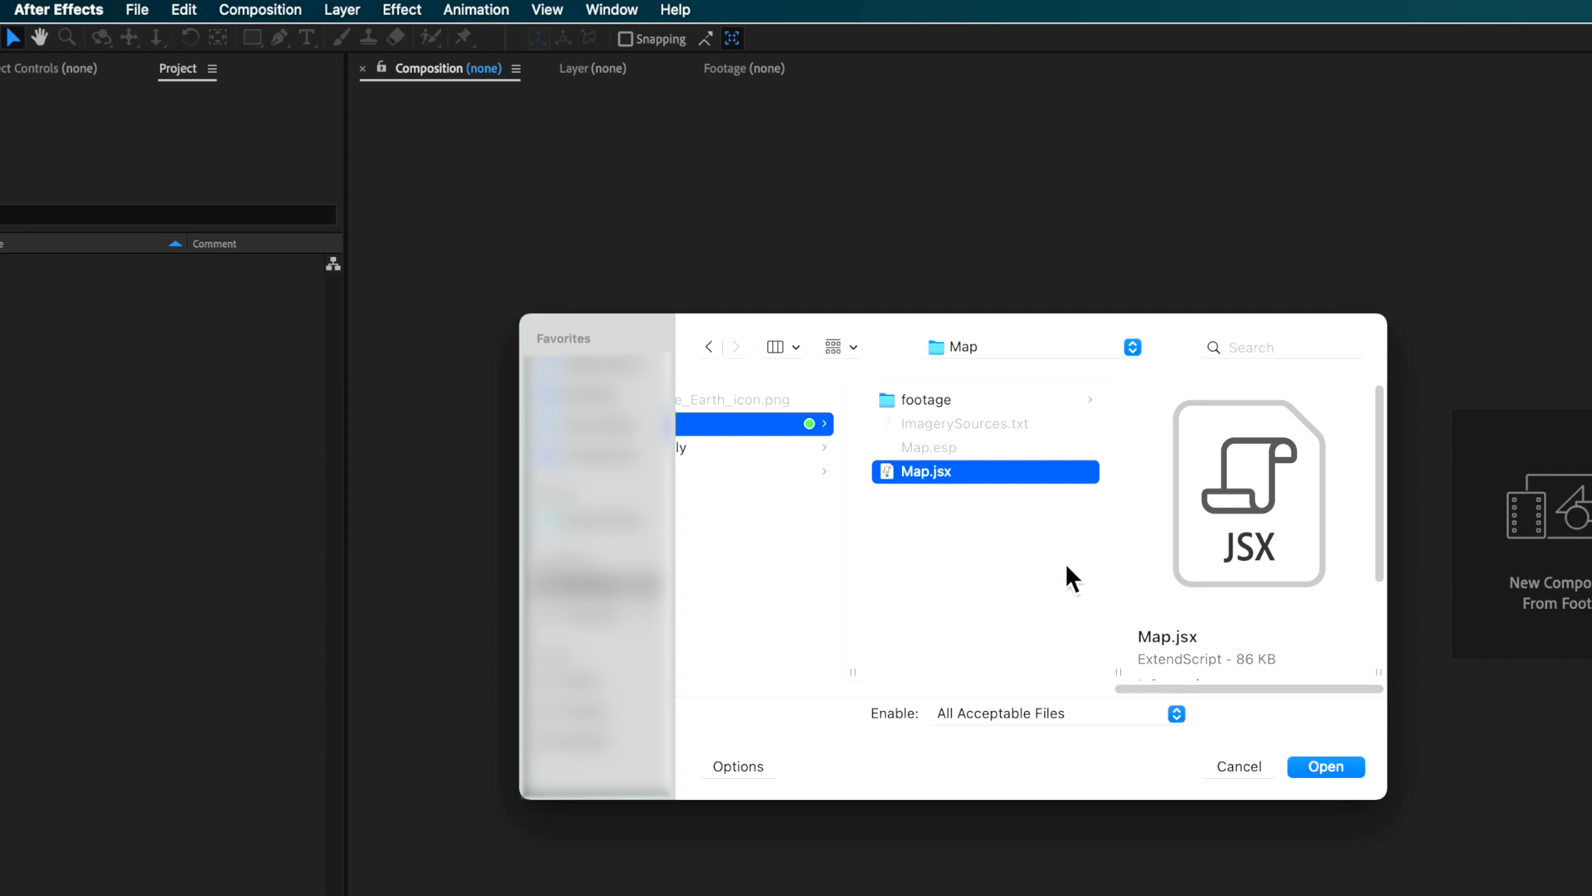
left_click(1322, 771)
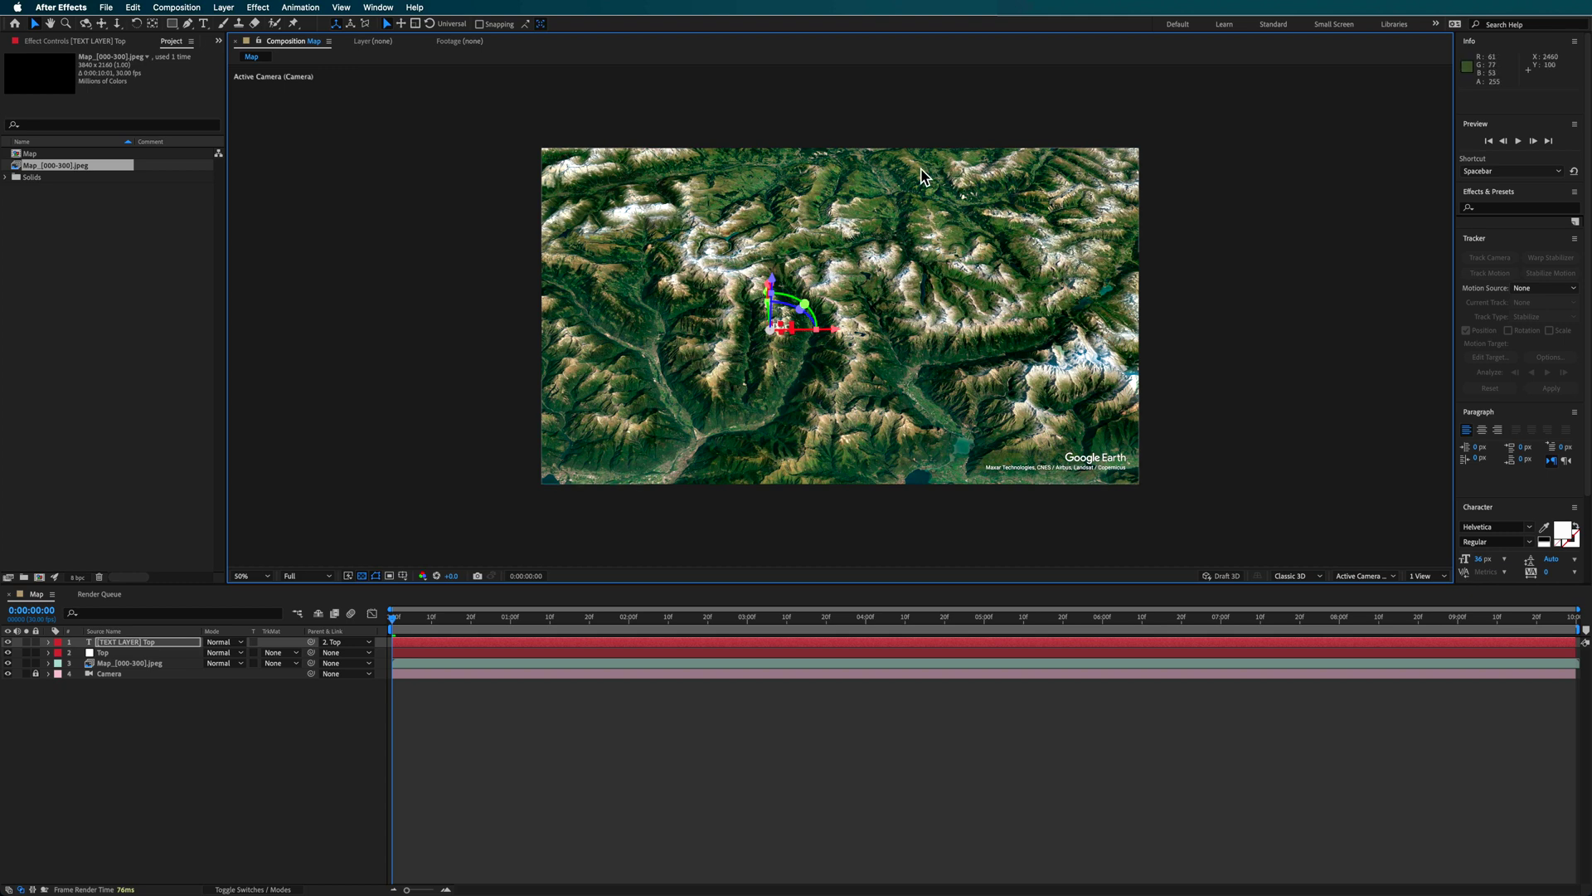
left_click(143, 696)
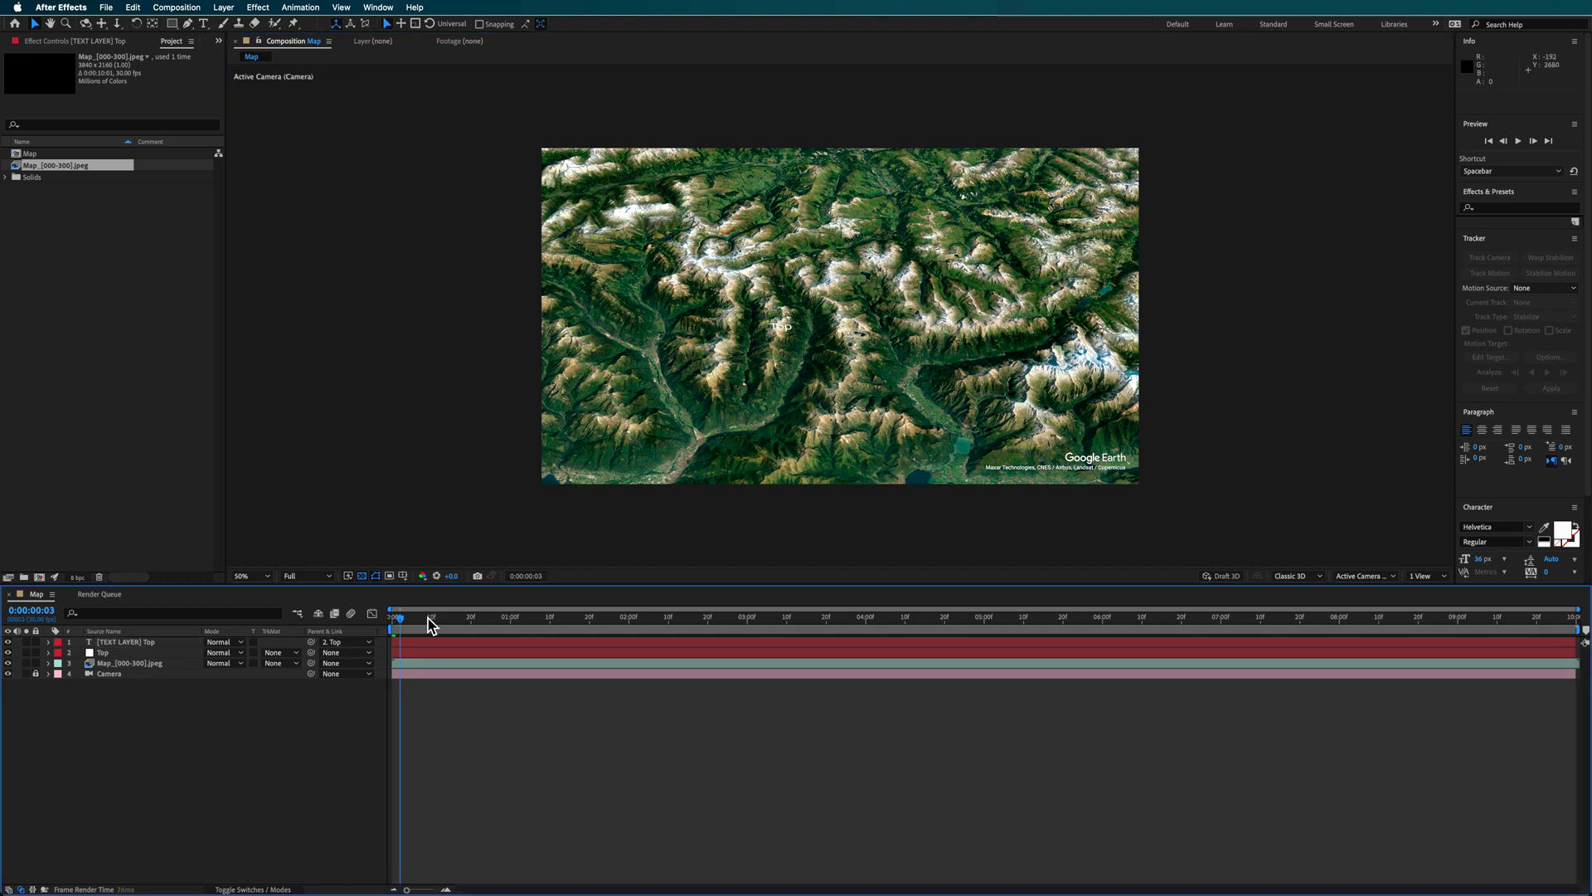
left_click_drag(431, 624, 483, 640)
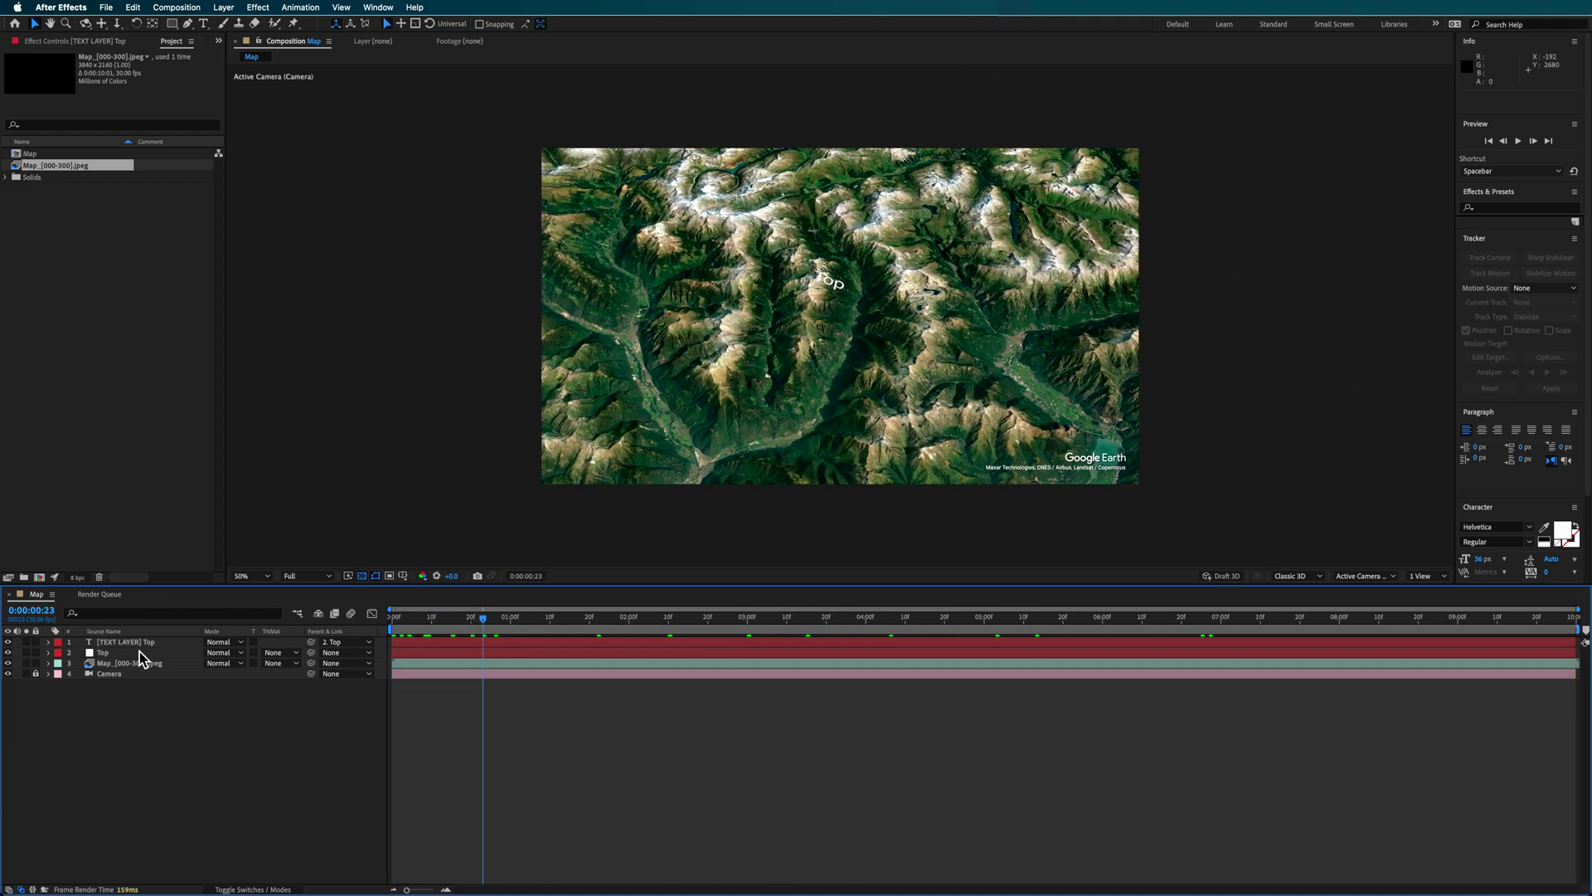
left_click(108, 663)
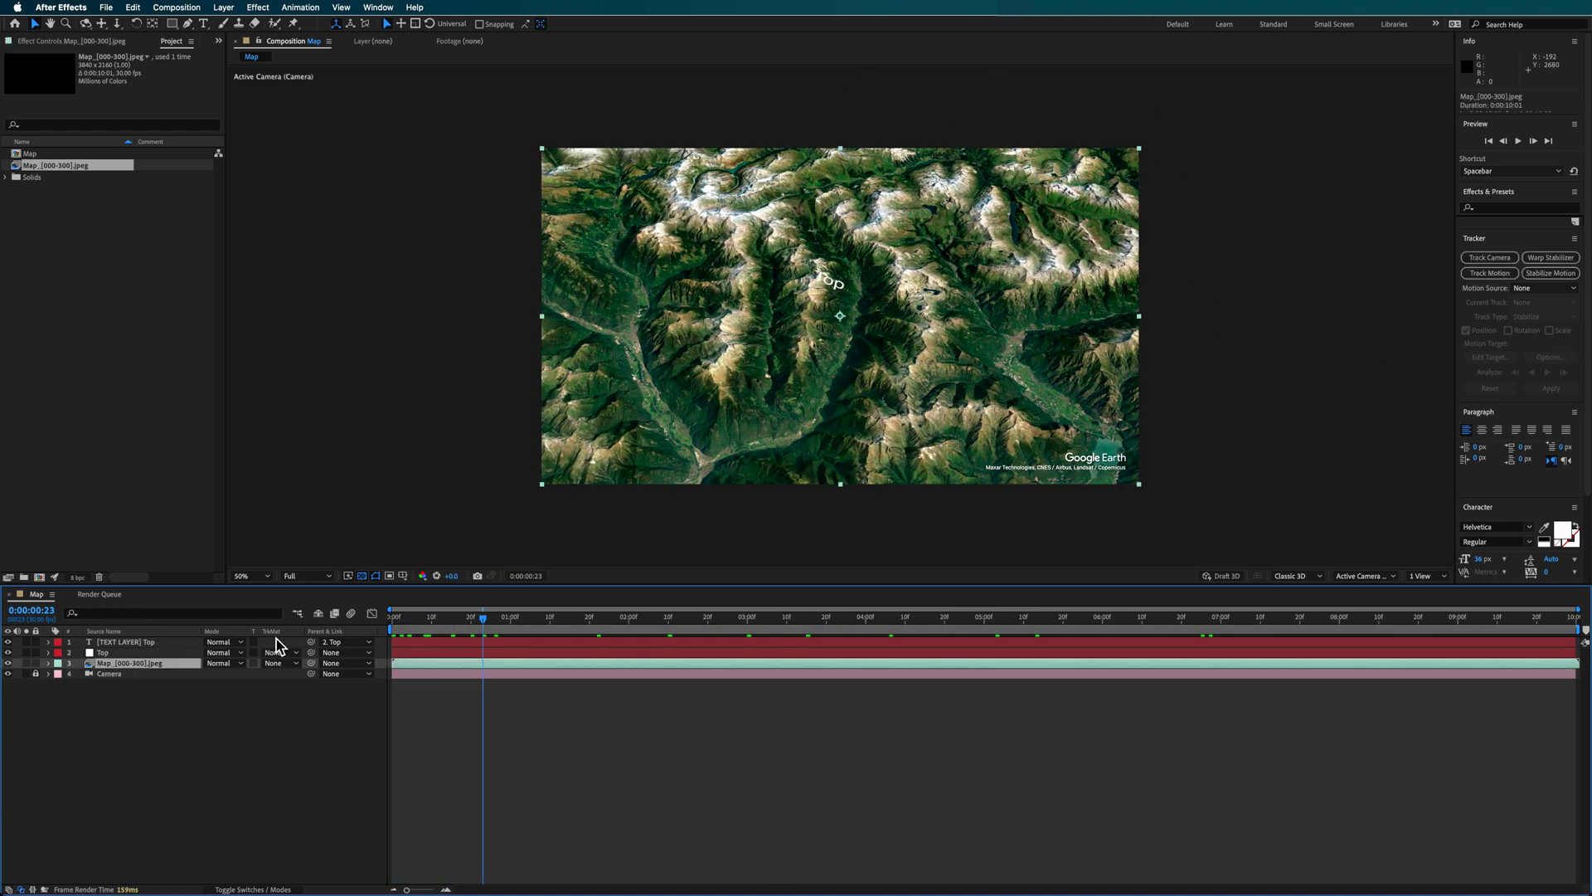
left_click(108, 652)
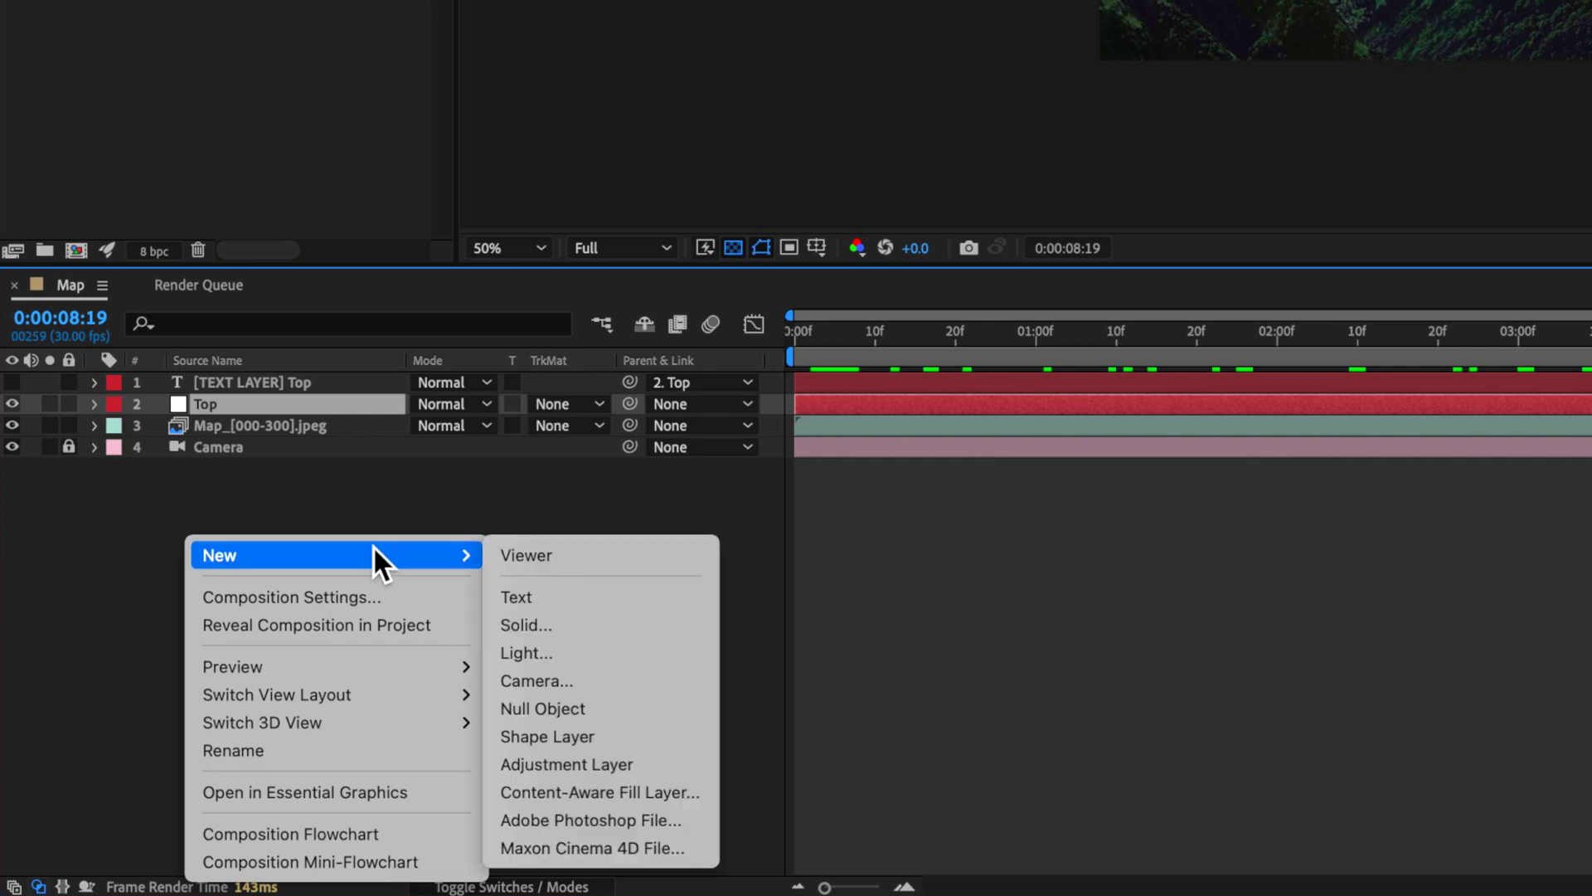
Step: Add an adjustment layer with Lumetri Color at Temperature 59, and remove CC Force Motion Blur
left_click(566, 764)
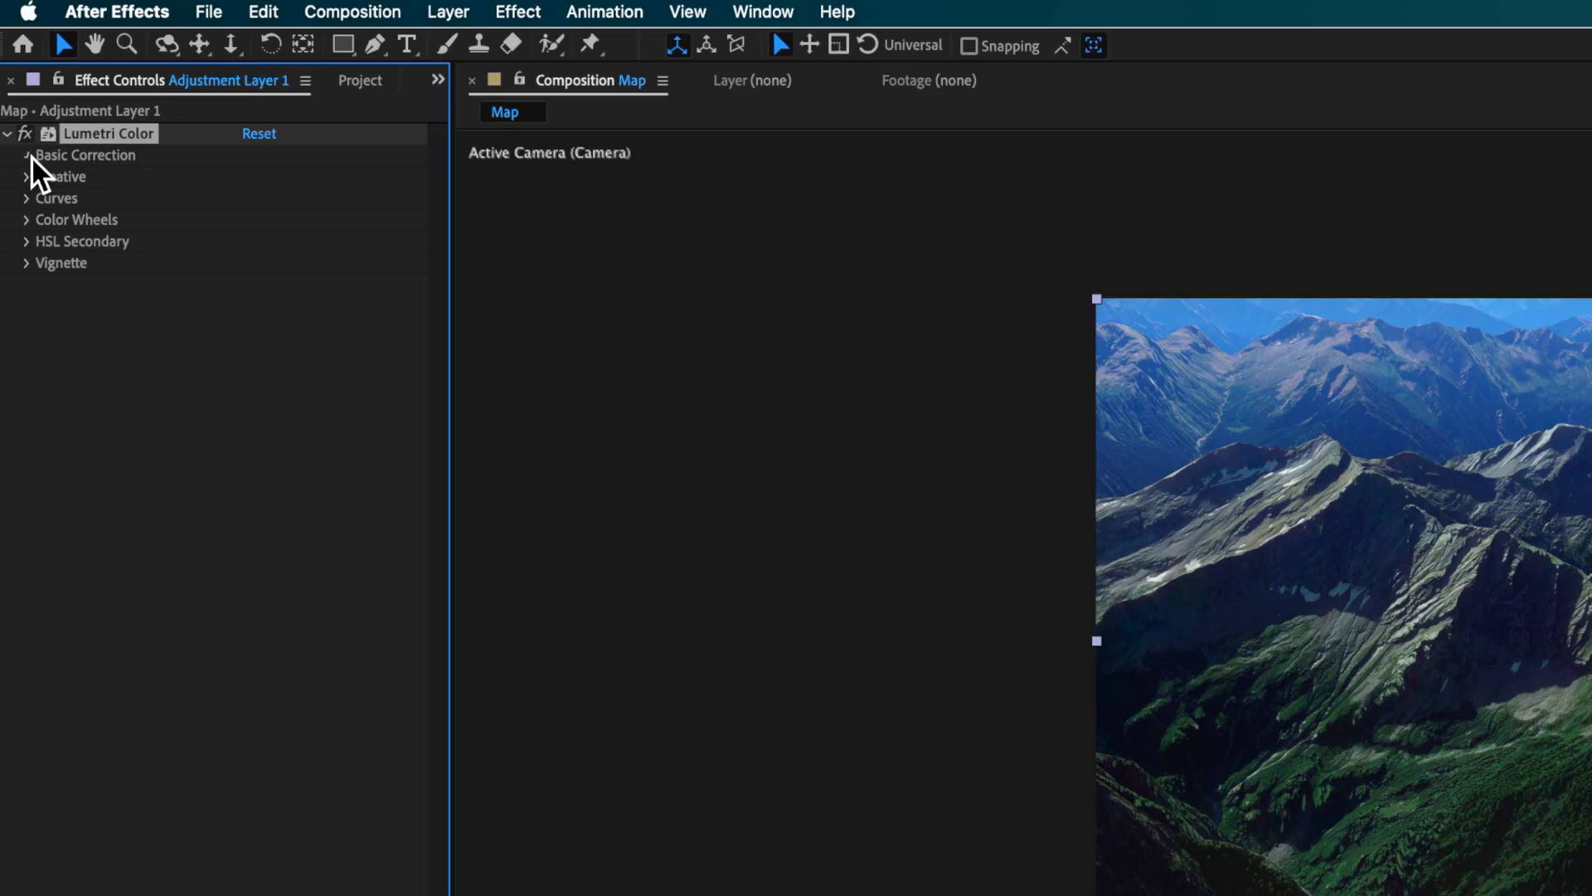
left_click(29, 155)
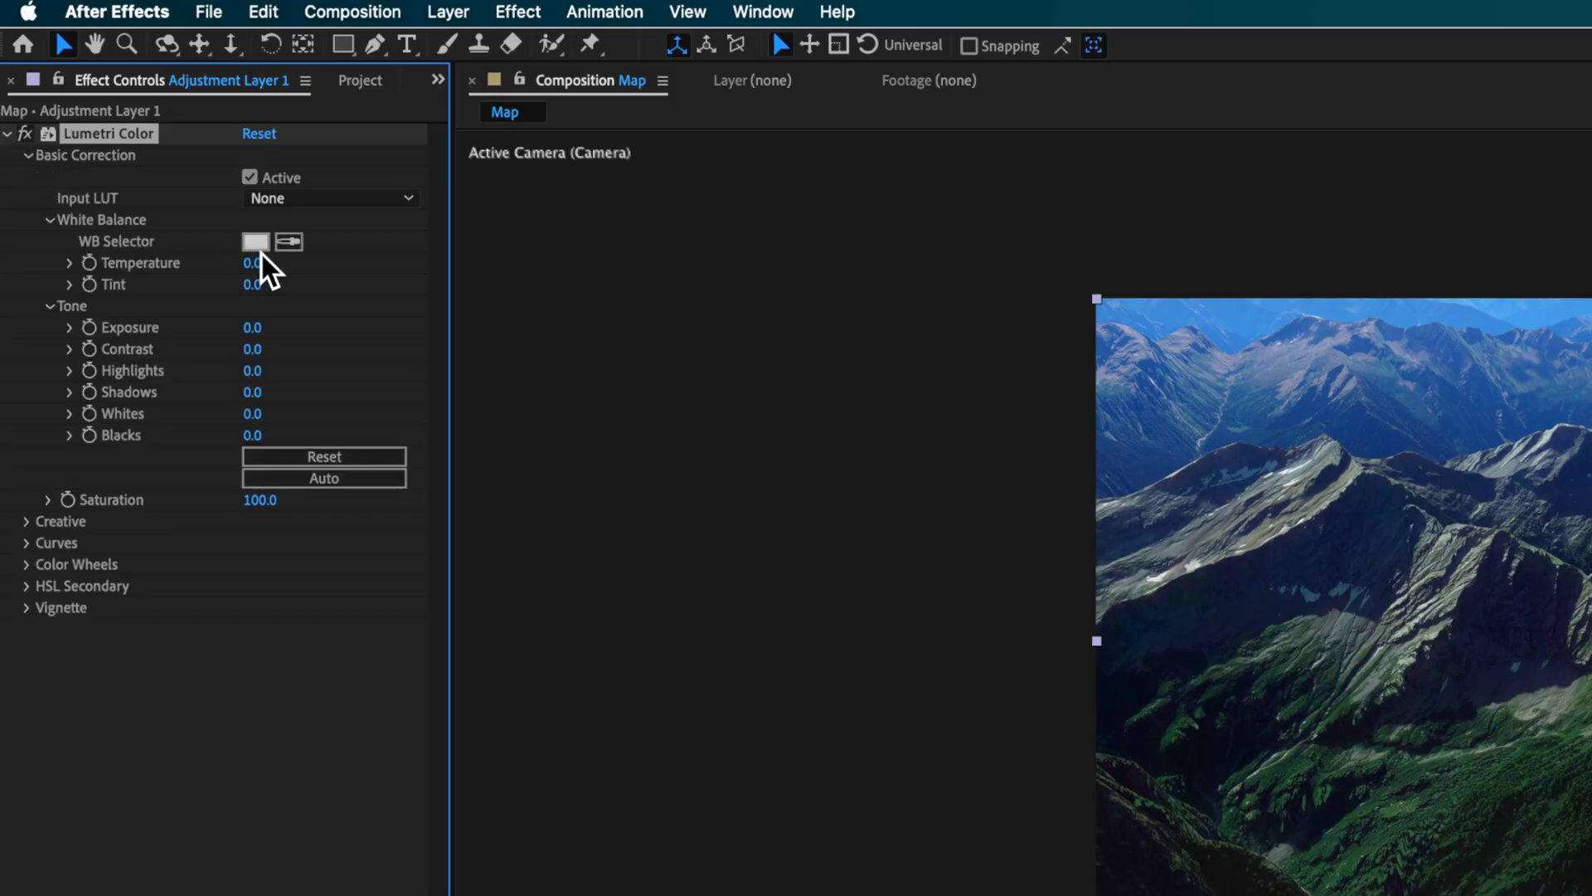
left_click_drag(289, 264, 360, 251)
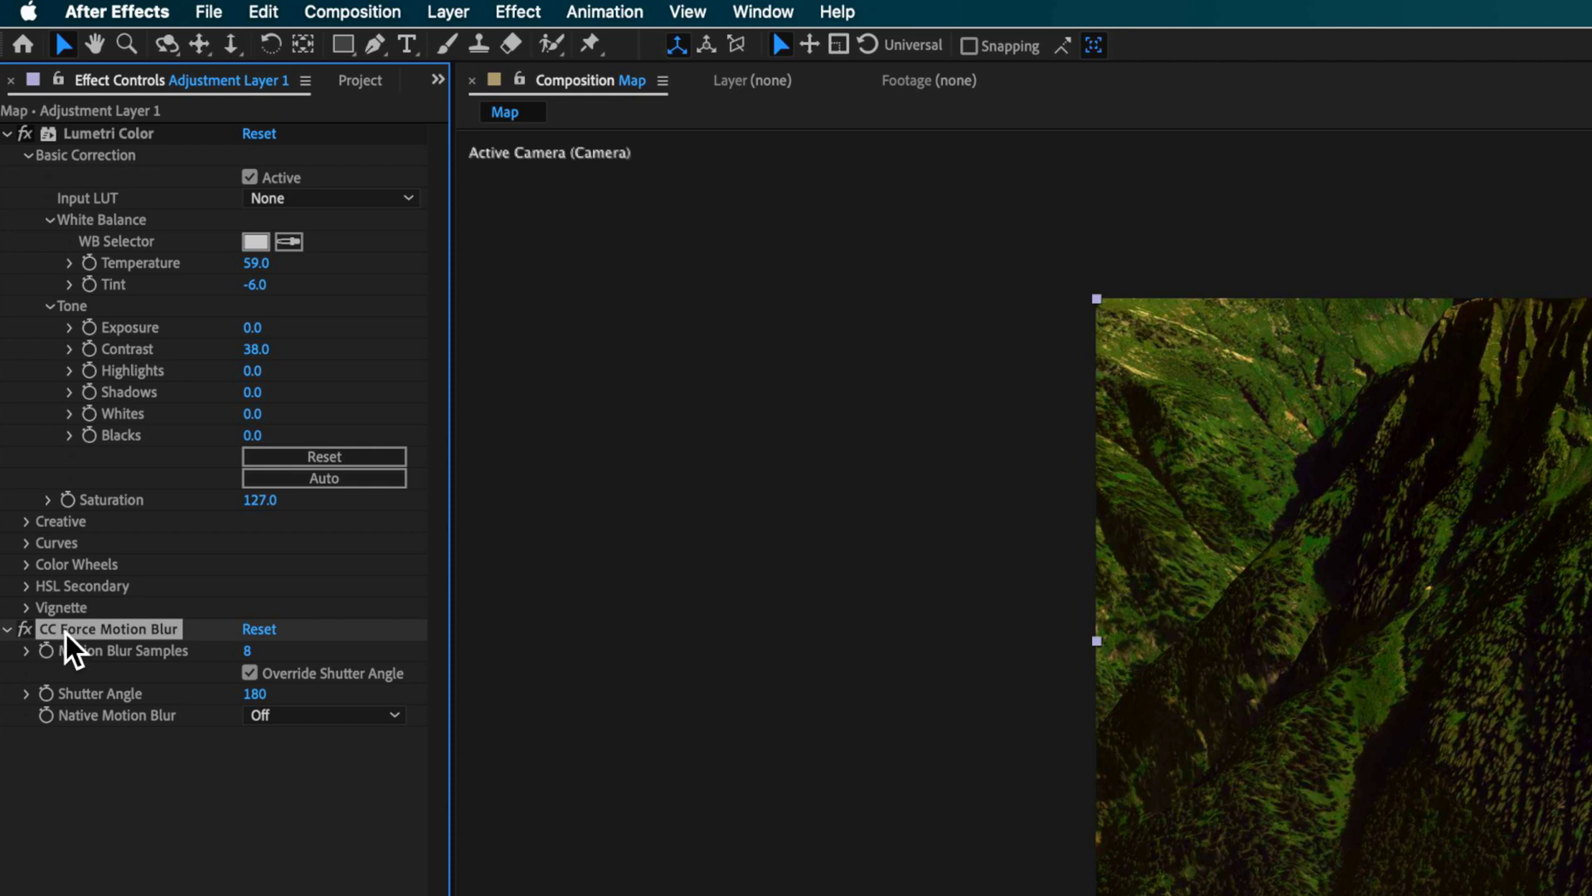
key("Delete")
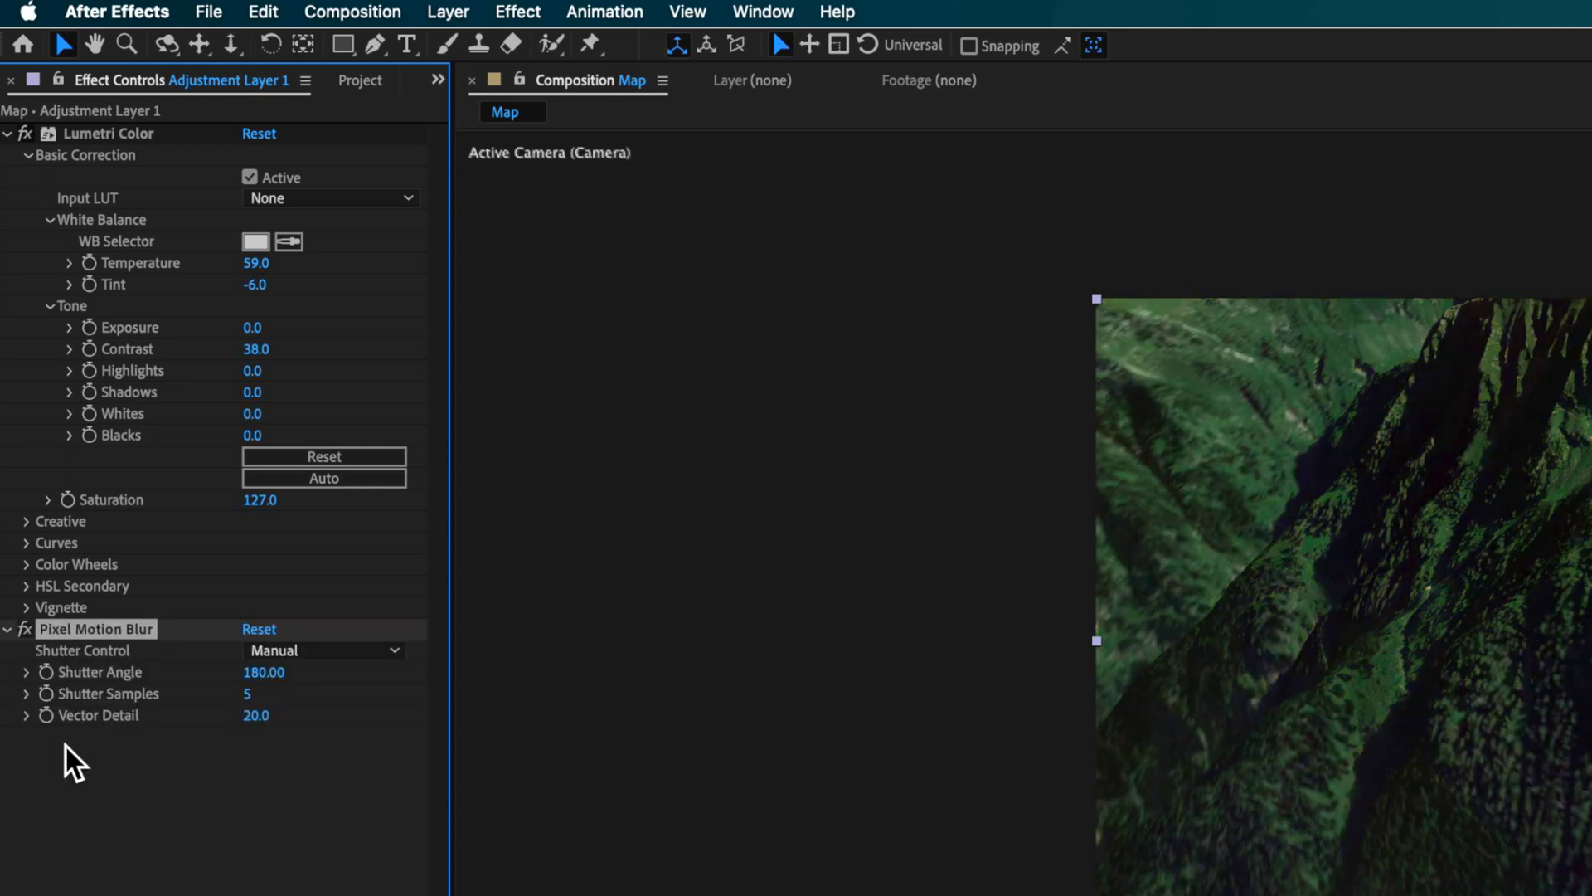
Step: Move Pixel Motion Blur above Lumetri Color and set its Shutter Angle to 240
left_click_drag(103, 139, 101, 130)
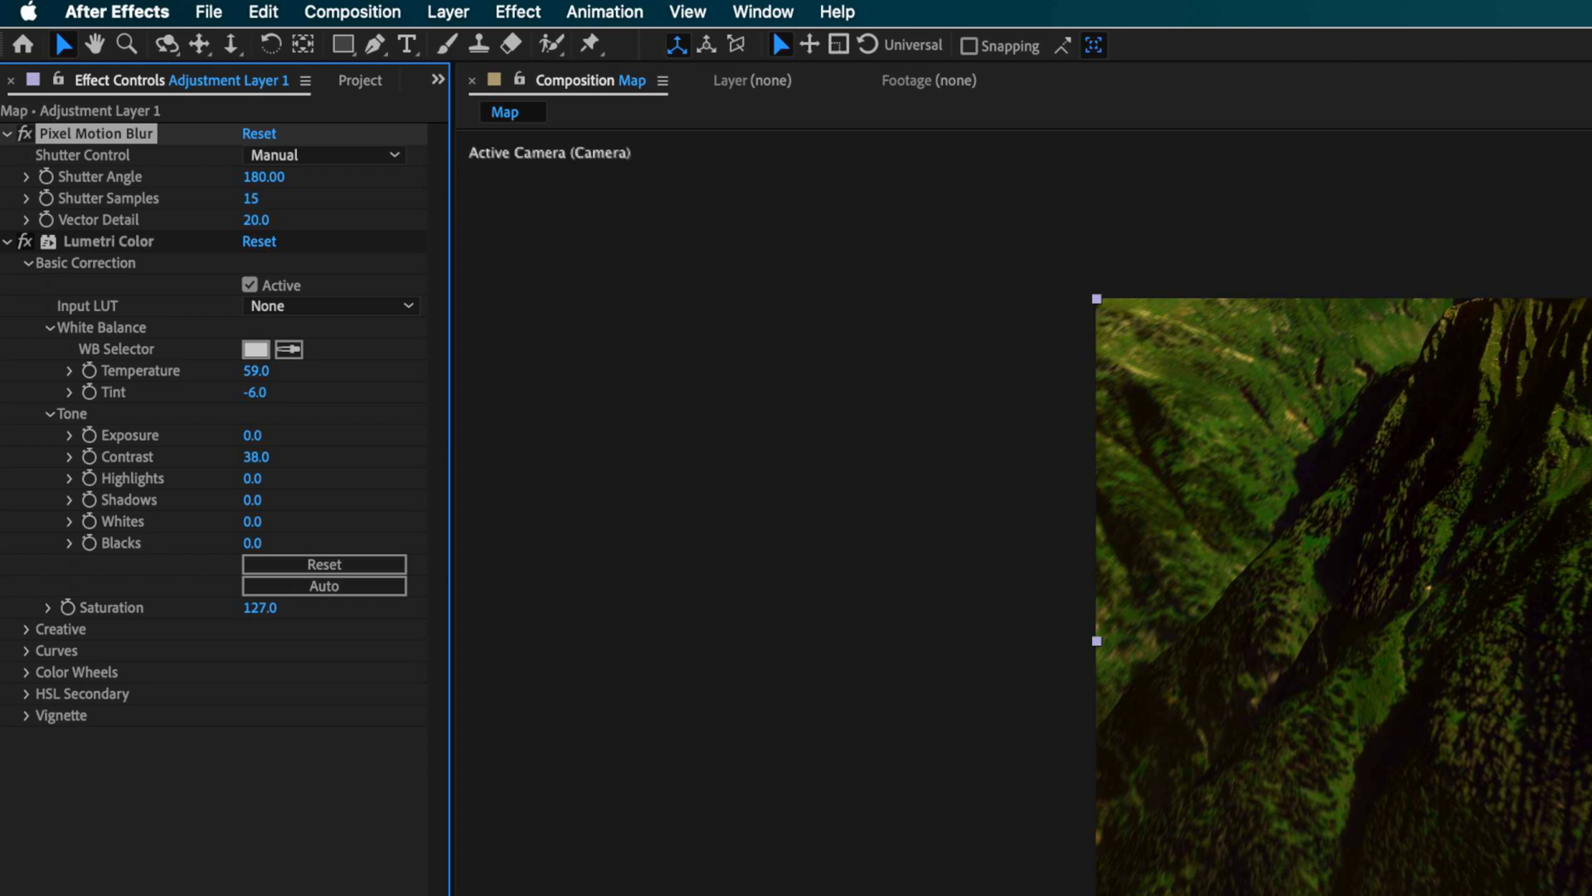
left_click(262, 177)
type("20")
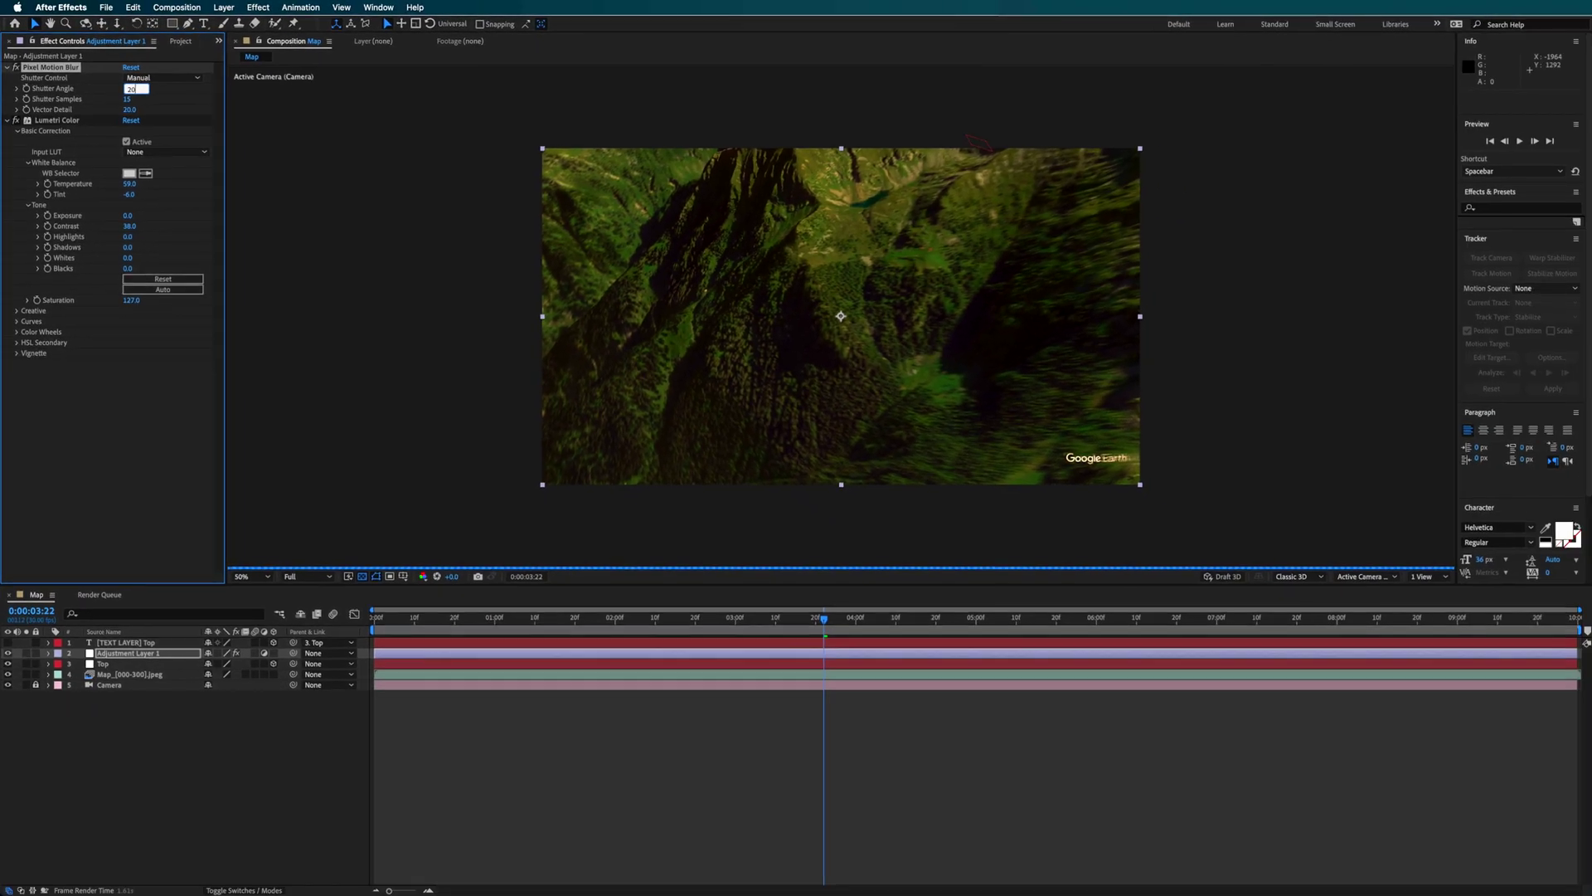
key("BackSpace")
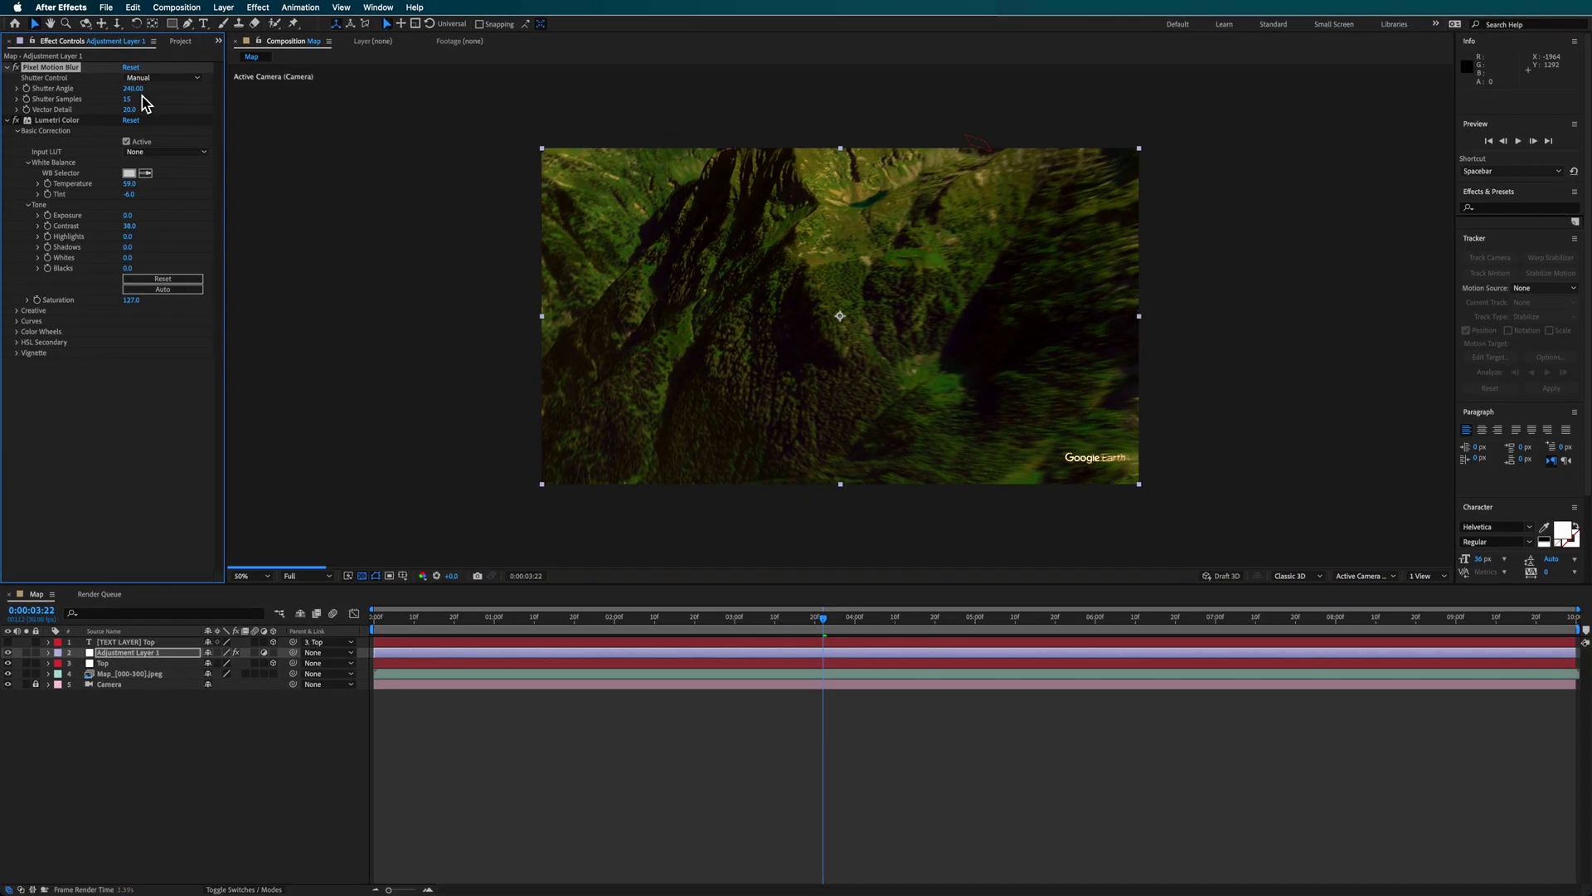